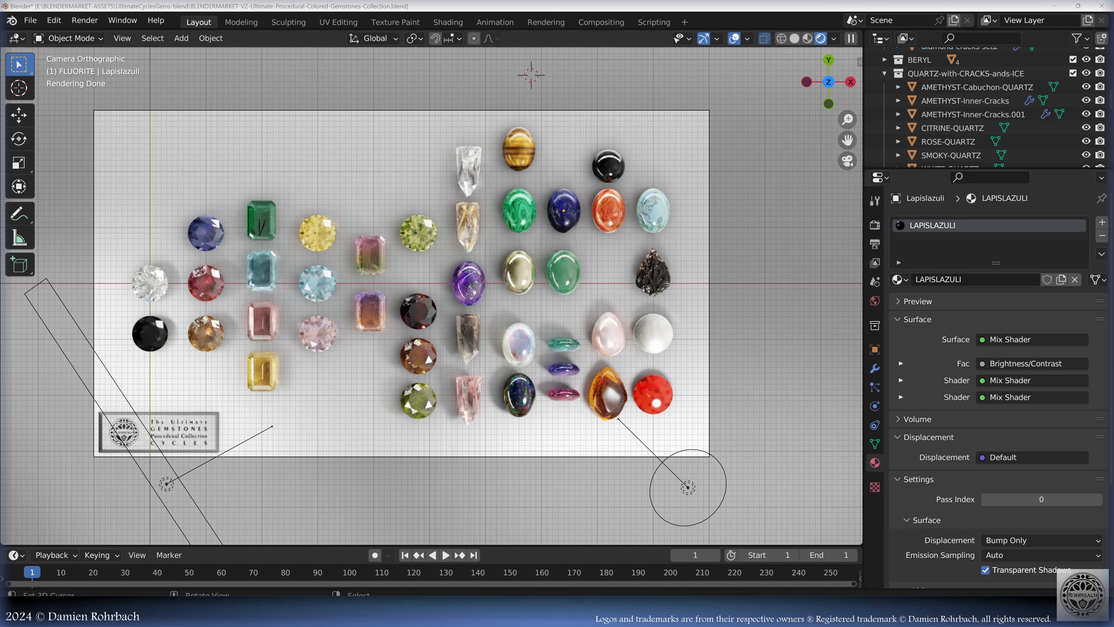
Step: Select the lapis lazuli cabochon and inspect its surface up close
click(564, 211)
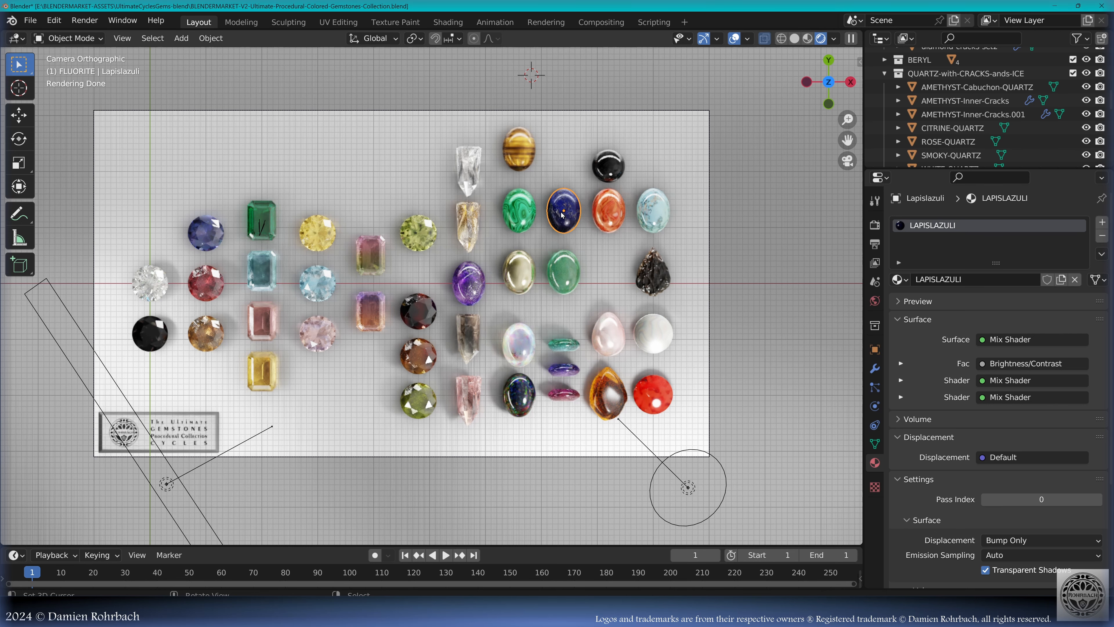
key(KP_Decimal)
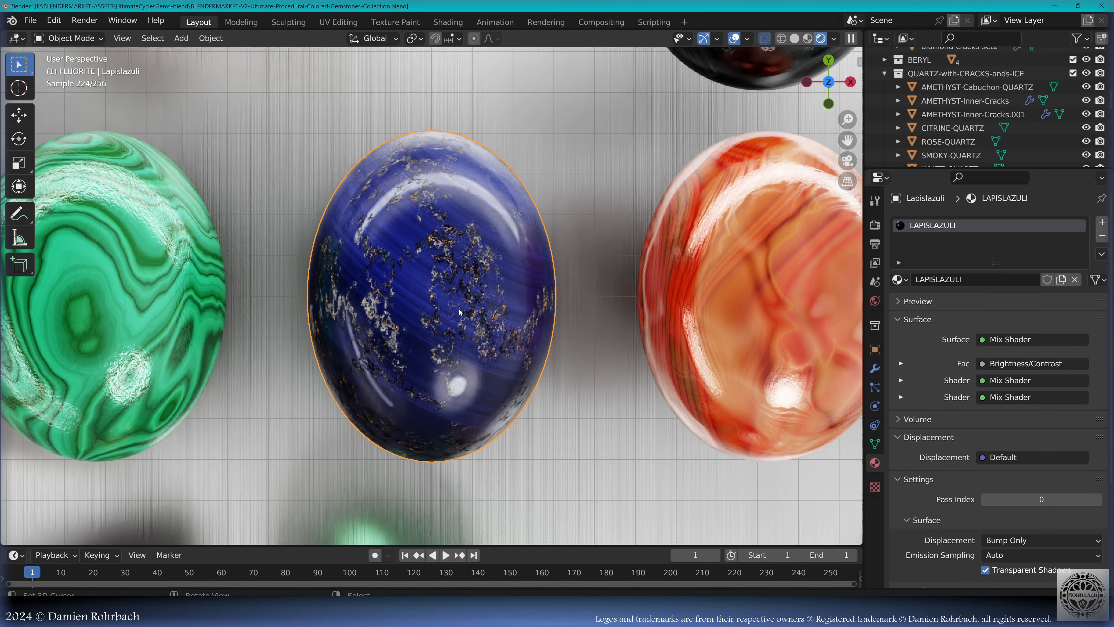
scroll(456, 312, down, 10)
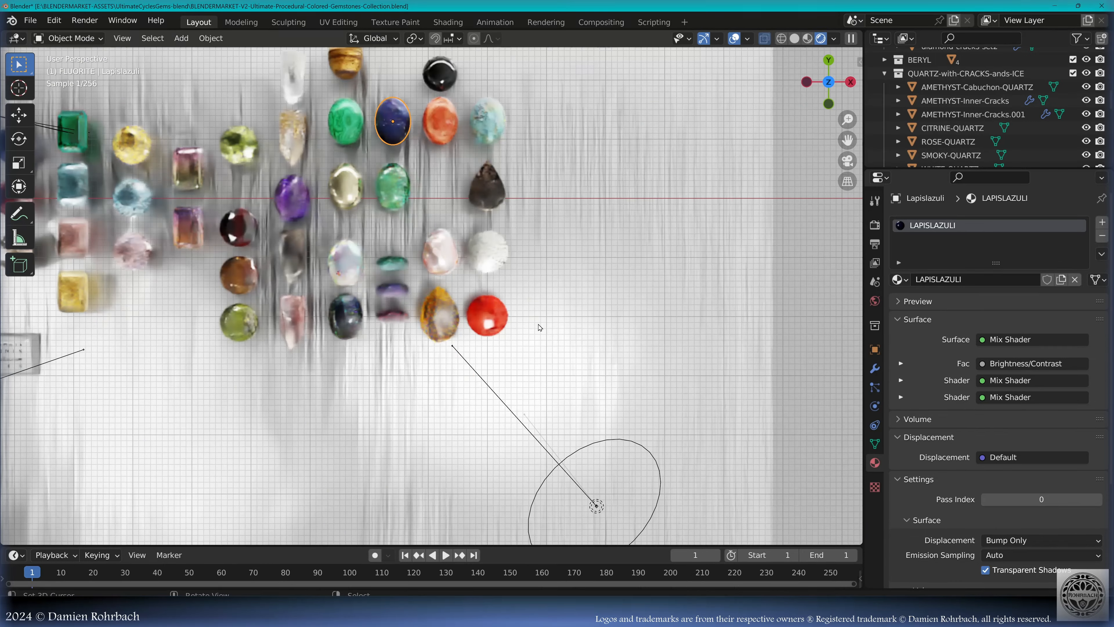
Step: Select the red coral stone and inspect it up close
scroll(540, 328, up, 3)
click(543, 326)
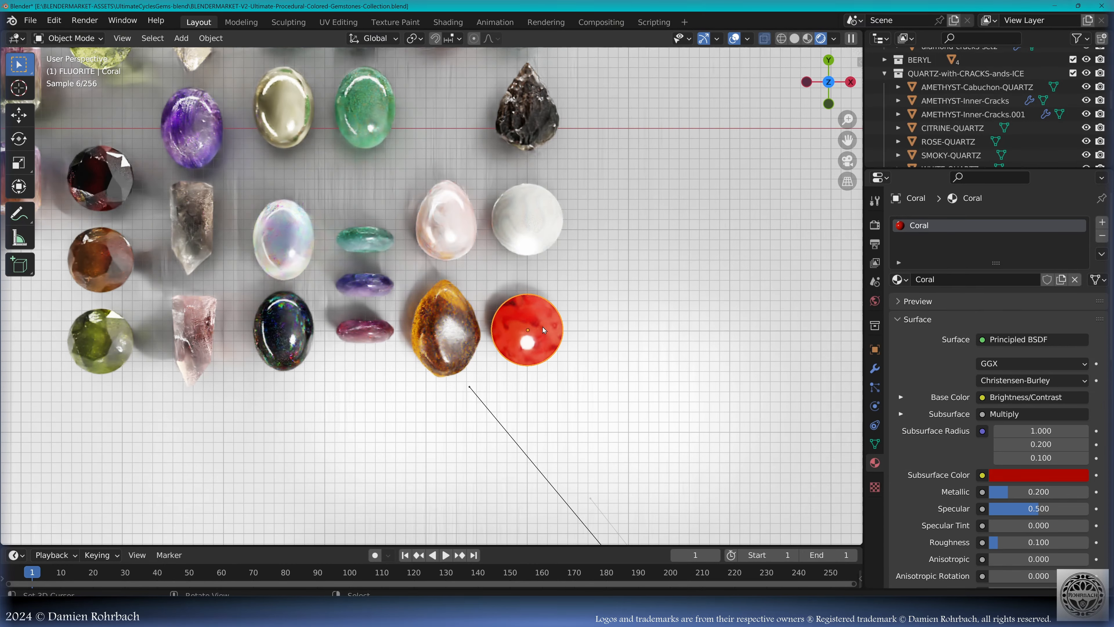
key(KP_Decimal)
scroll(429, 382, down, 8)
Step: Select the citrine quartz crystal and examine its internal flaws and colouring up close
scroll(457, 283, up, 6)
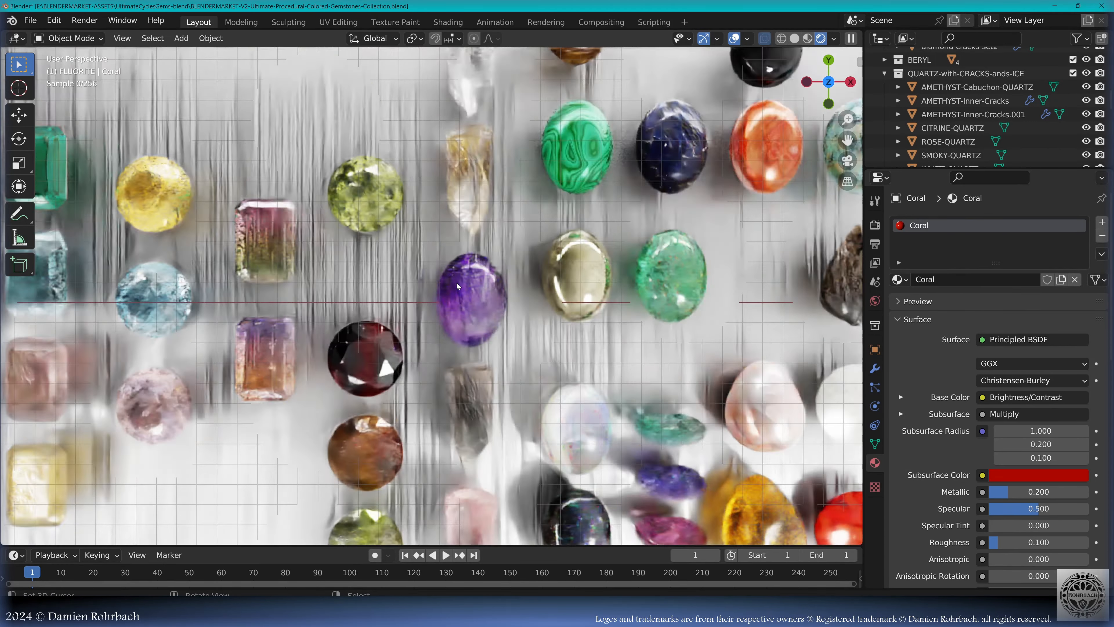
shift+middle_drag(520, 173, 477, 339)
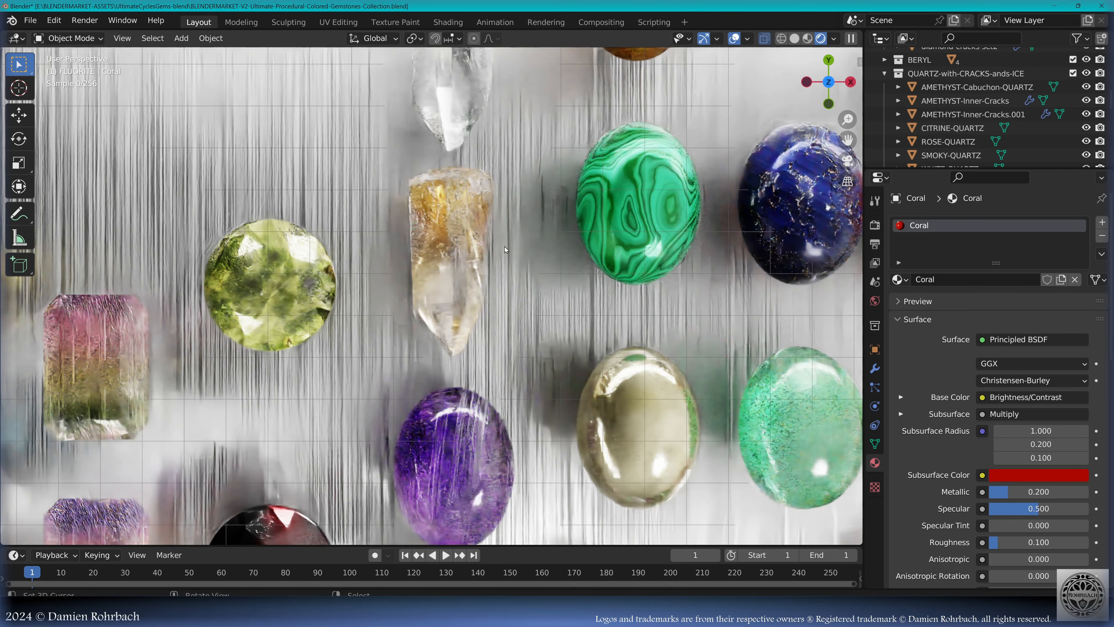
scroll(505, 247, up, 4)
right_click(505, 247)
scroll(627, 313, down, 3)
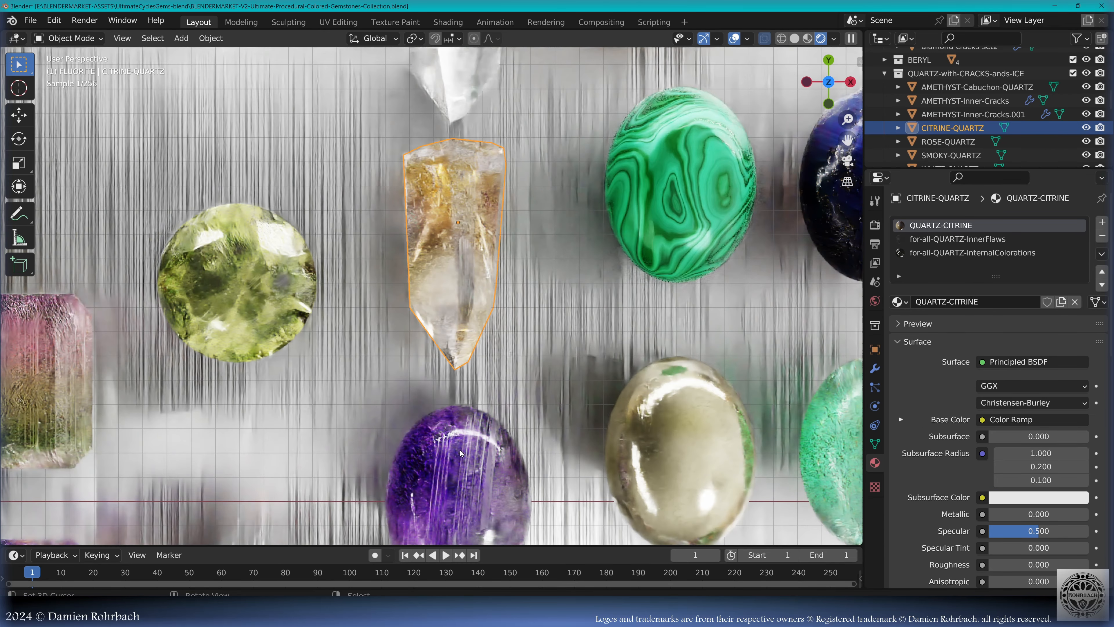
right_click(460, 450)
shift+middle_drag(587, 450, 547, 349)
right_click(439, 193)
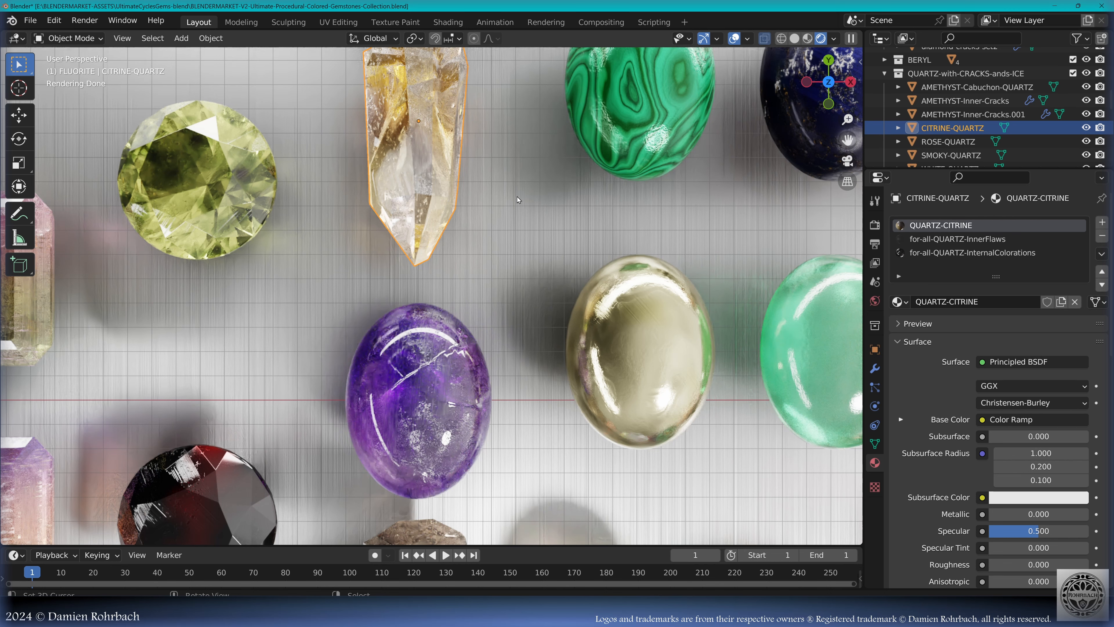
shift+middle_drag(486, 131, 482, 230)
scroll(482, 230, up, 3)
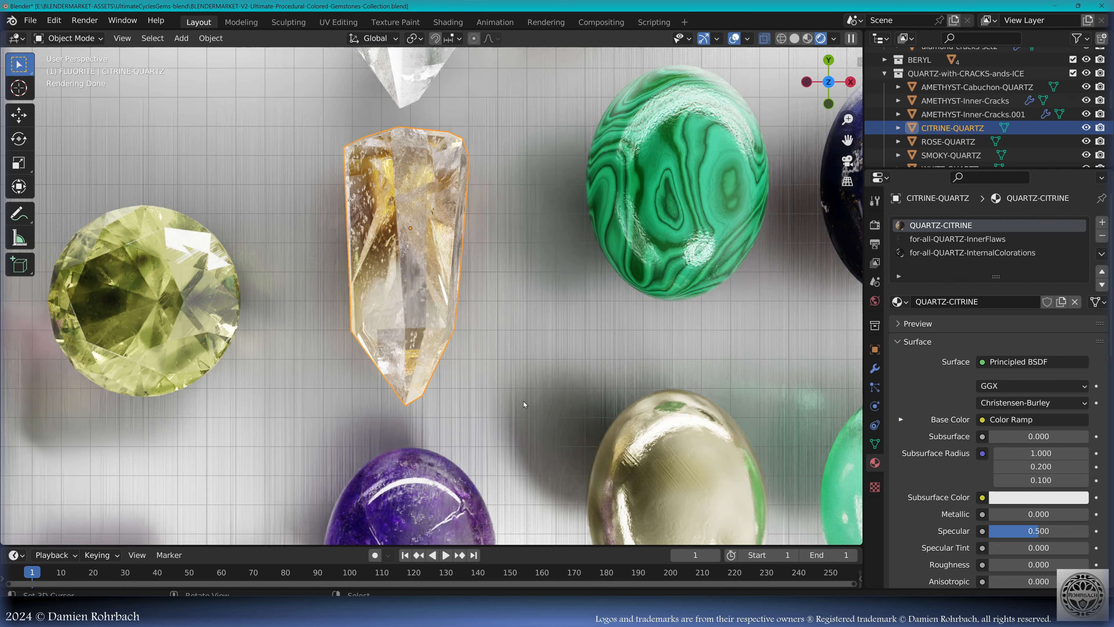
Step: Select the amethyst cabochon's AMETHYST-Inner-Cracks mesh and view it from an angle in solid shading
shift+middle_drag(554, 455, 554, 169)
scroll(486, 282, up, 1)
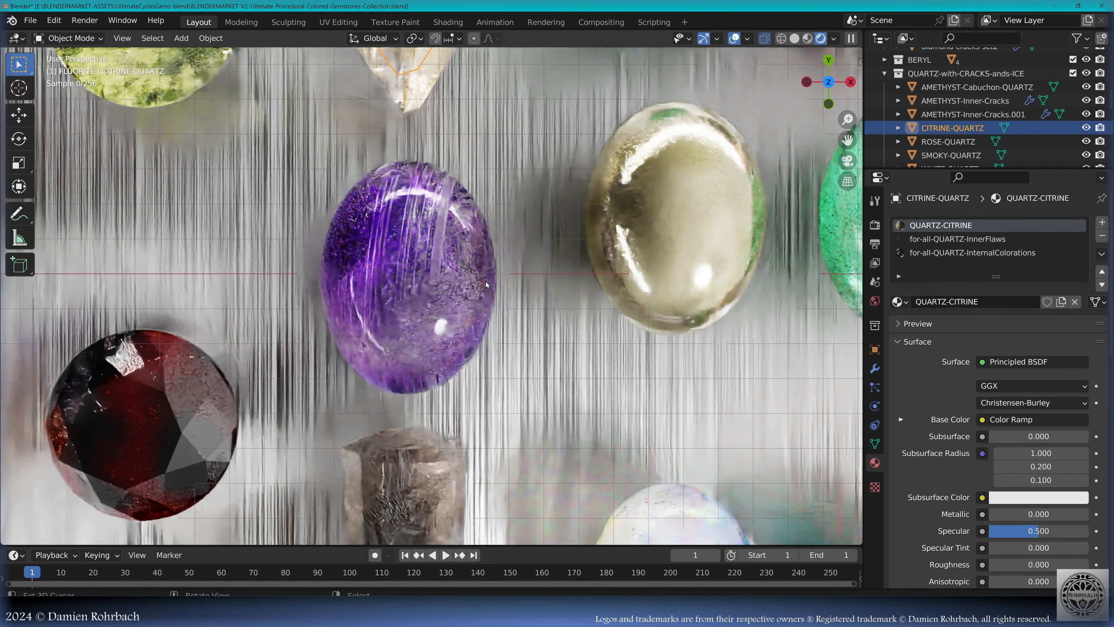
right_click(485, 281)
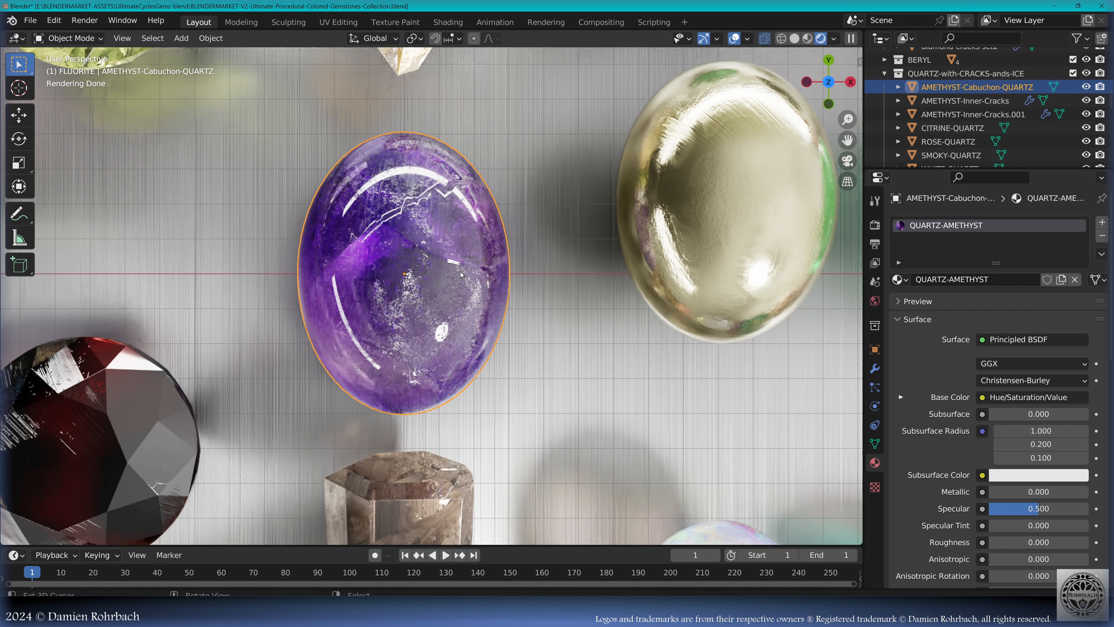
click(965, 100)
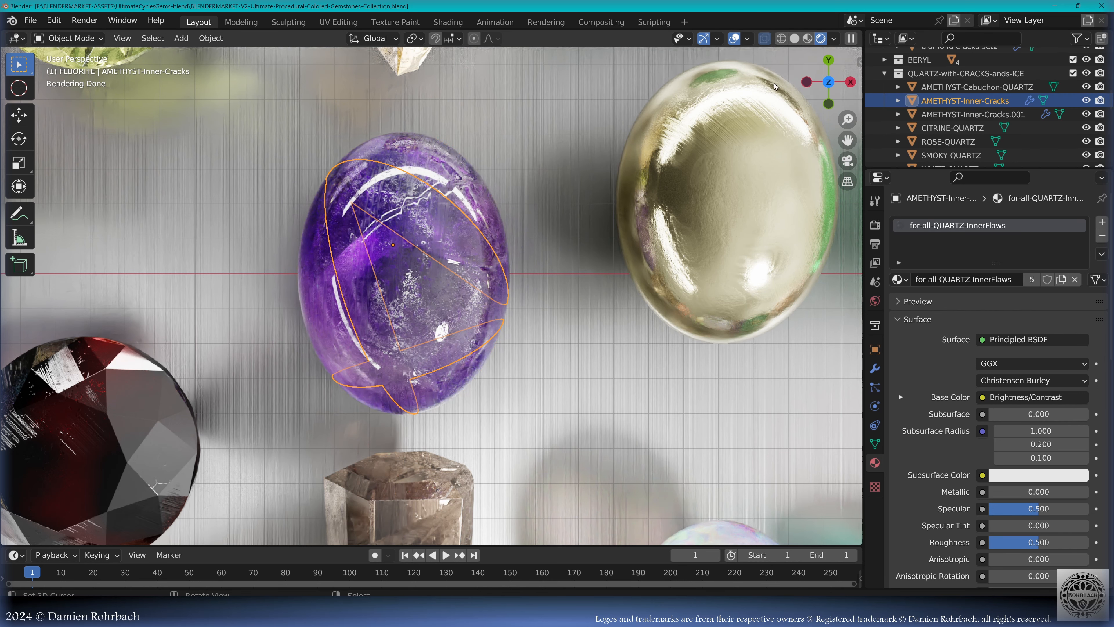
click(795, 38)
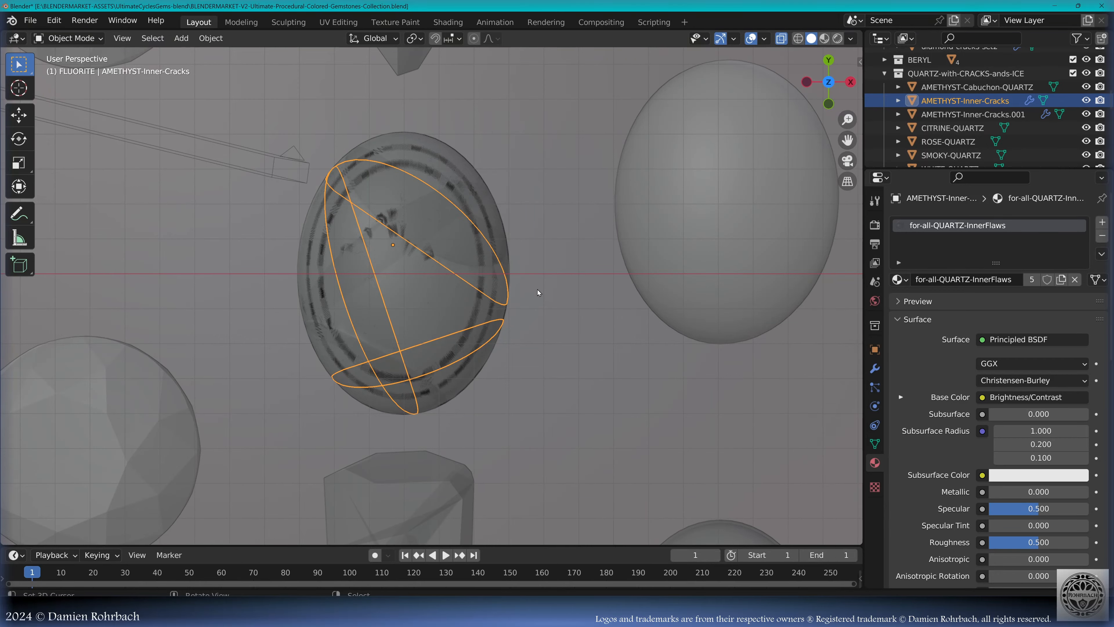
middle_drag(537, 290, 484, 252)
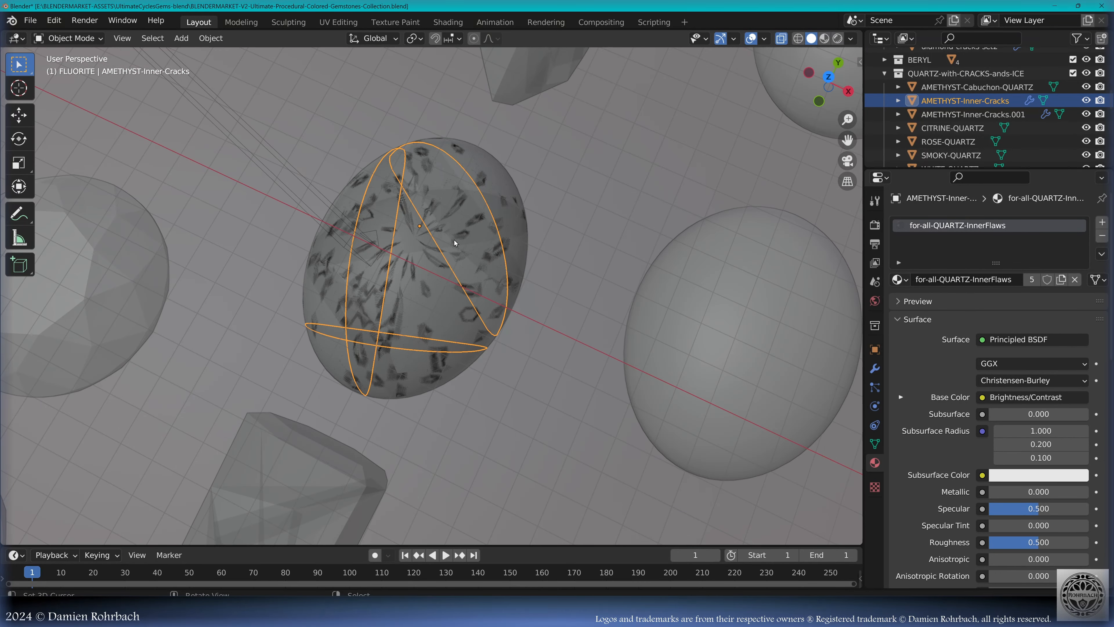
Step: Examine the amethyst's three nested objects in turn: the cabochon, AMETHYST-Inner-Cracks and AMETHYST-Inner-Cracks.001
click(442, 286)
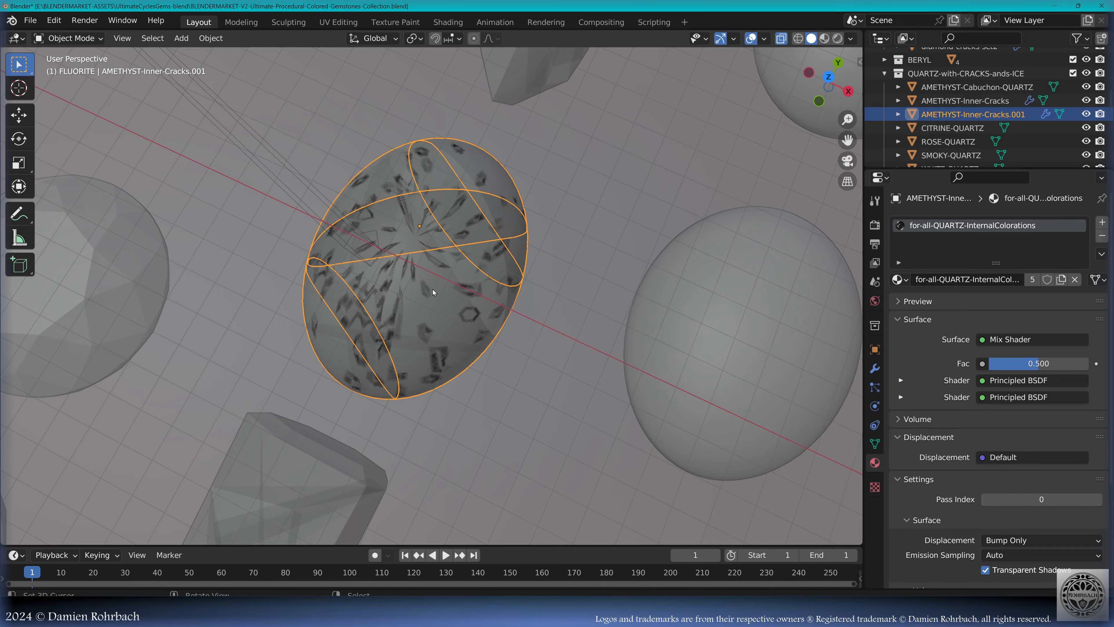
middle_drag(433, 289, 543, 277)
scroll(581, 245, up, 4)
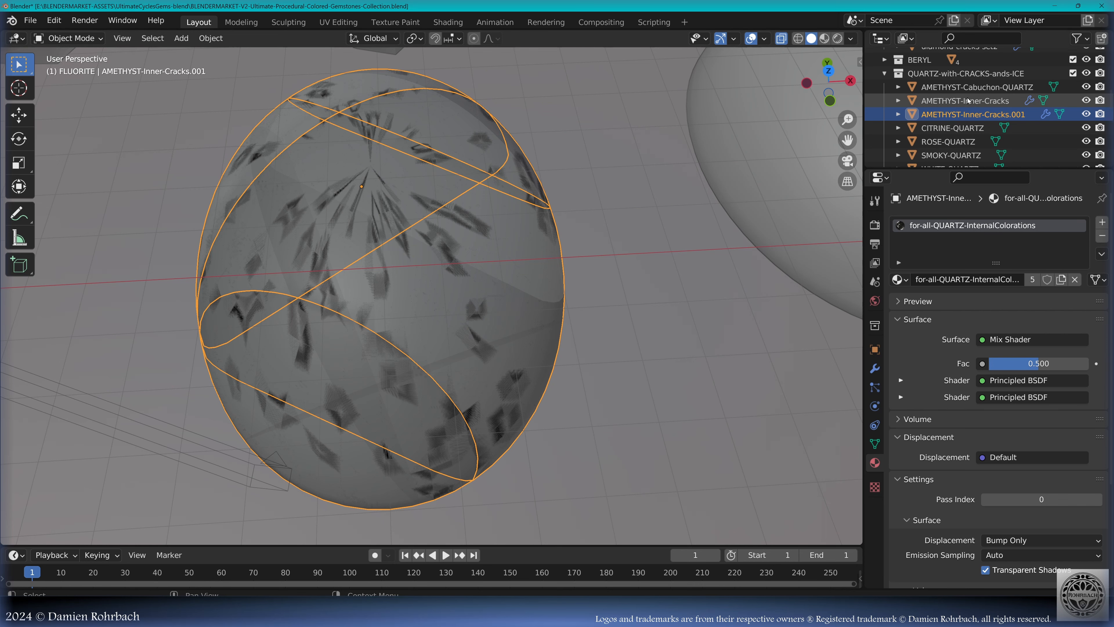
click(960, 87)
click(952, 100)
click(949, 114)
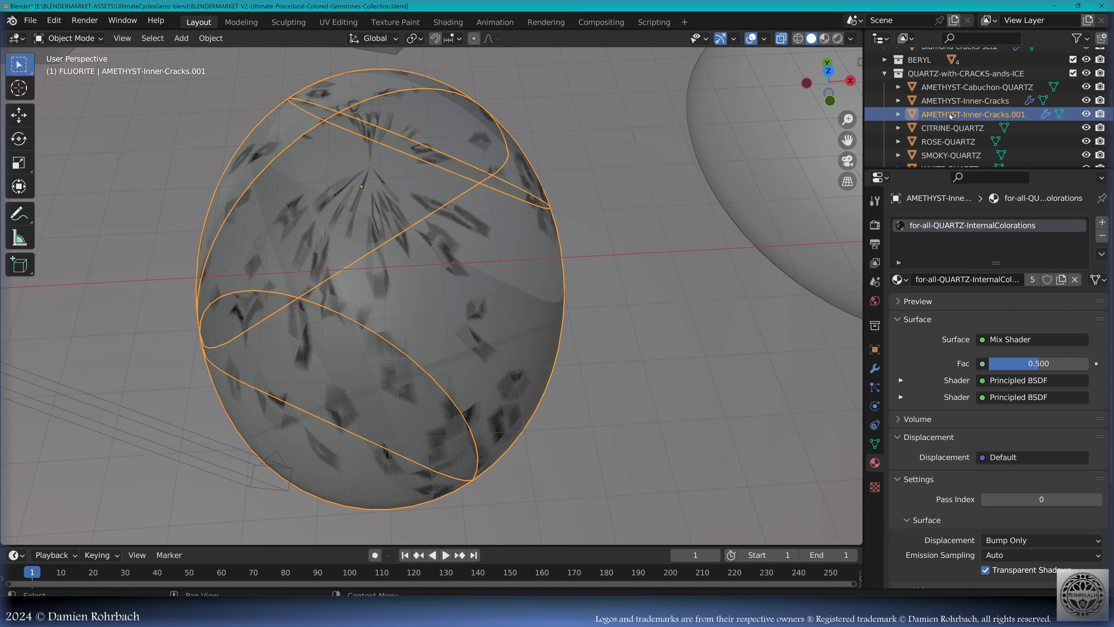
click(956, 88)
click(950, 103)
click(950, 115)
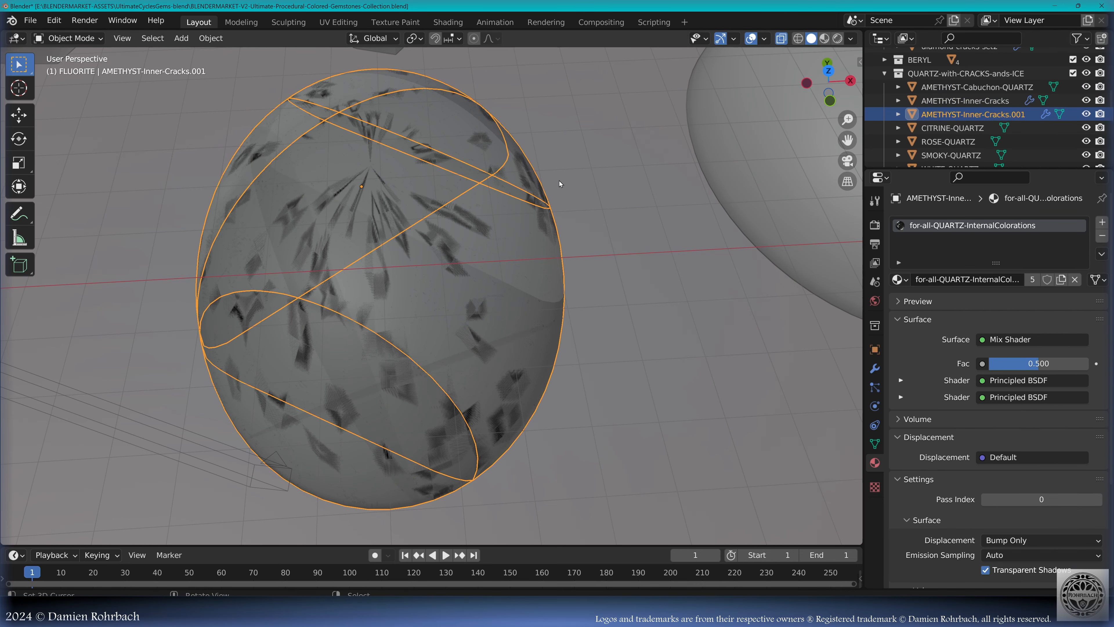
Step: Return the viewport to the top view with rendered shading
key(KP_7)
key(z)
click(693, 136)
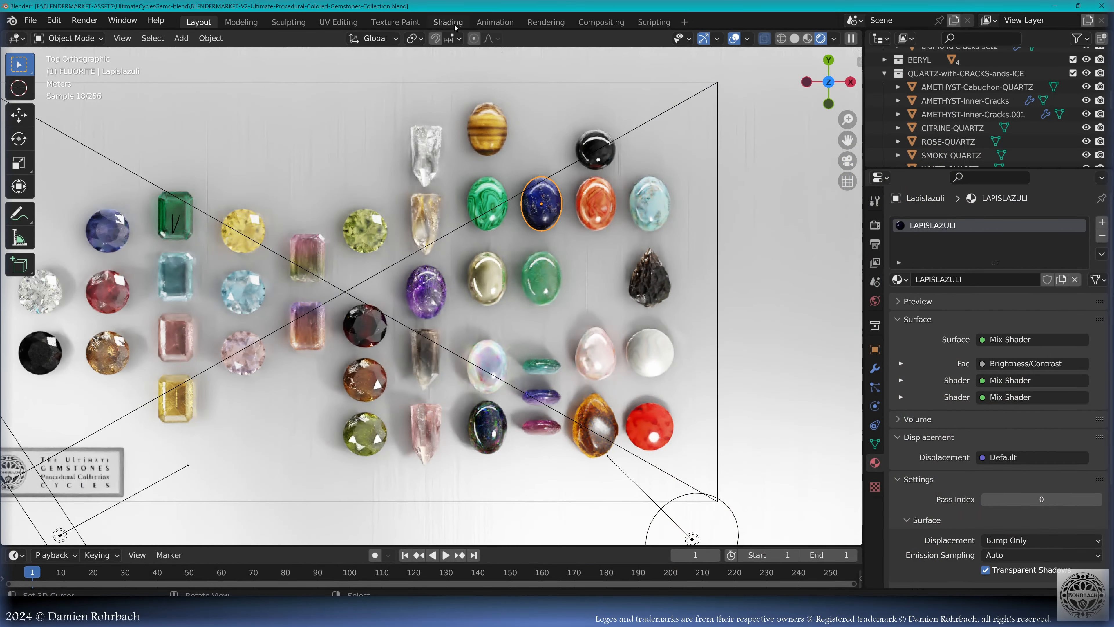
Step: Open the Shading workspace and bring the final Mix Shader and Material Output of the LAPISLAZULI material into view
click(454, 26)
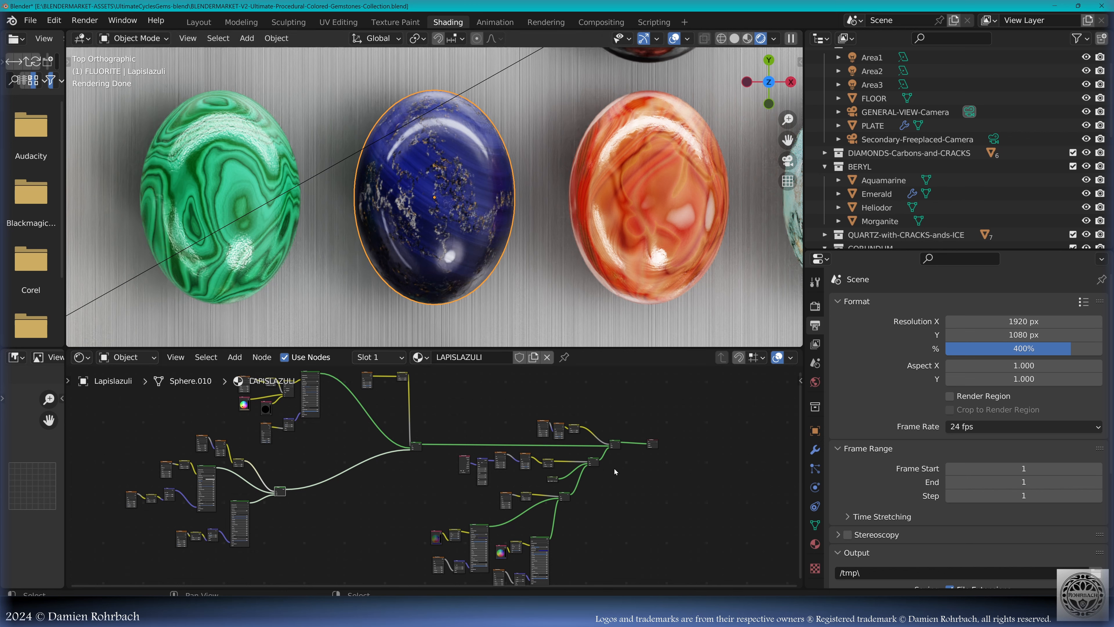
scroll(459, 457, up, 6)
scroll(396, 434, up, 4)
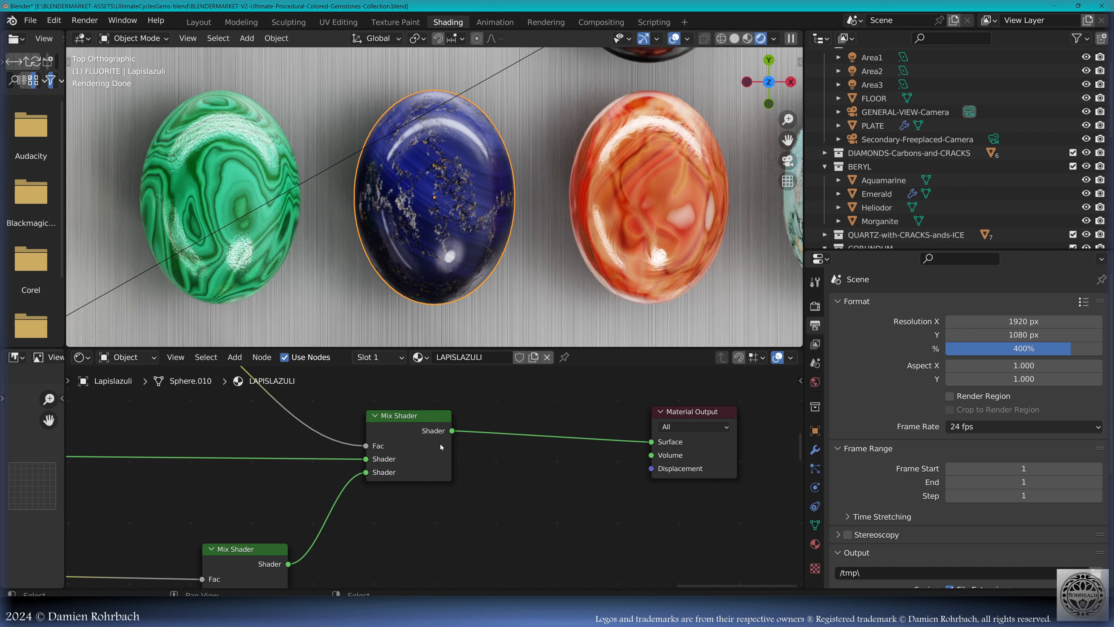
scroll(347, 527, down, 2)
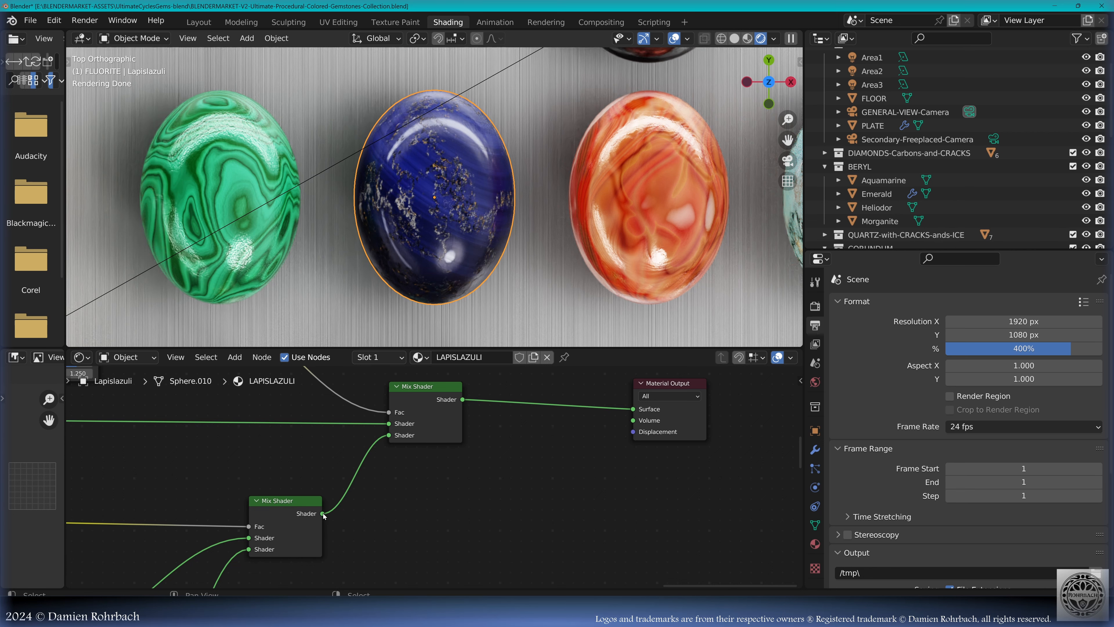
Step: Preview the lower Mix Shader by linking it directly to the Material Output's Surface, and reconnect the final Mix Shader
drag(323, 514, 633, 408)
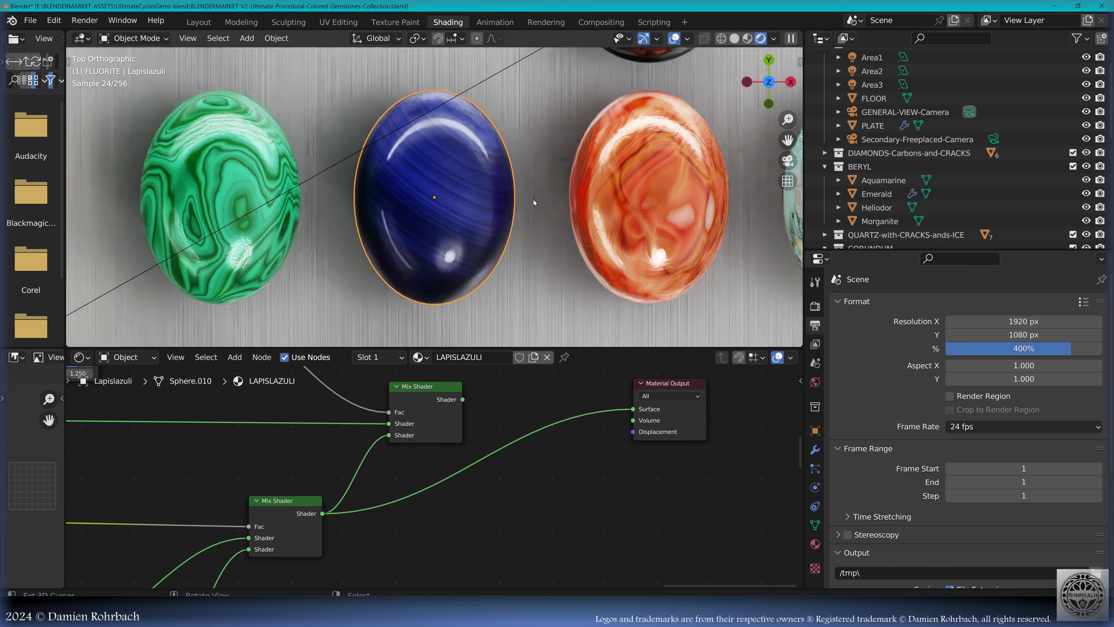
middle_drag(433, 405, 445, 422)
drag(474, 417, 645, 426)
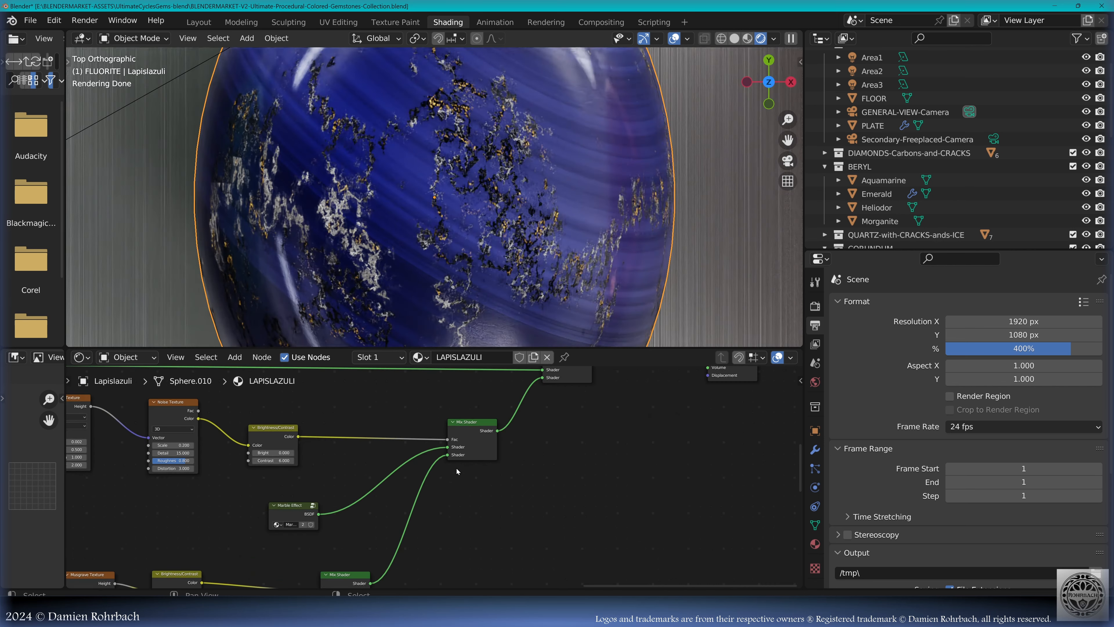
Step: Disconnect the Marble Effect group from its Mix Shader to compare the look, and link it back to the first Shader input
middle_drag(456, 468, 326, 475)
scroll(326, 477, up, 4)
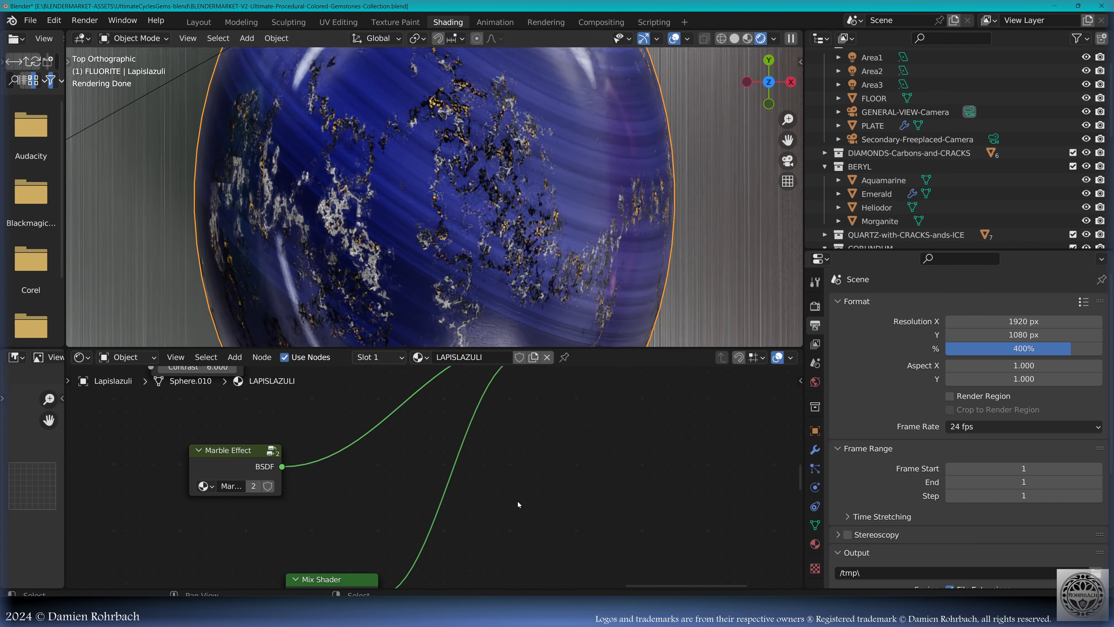
scroll(518, 505, down, 5)
middle_drag(518, 505, 506, 544)
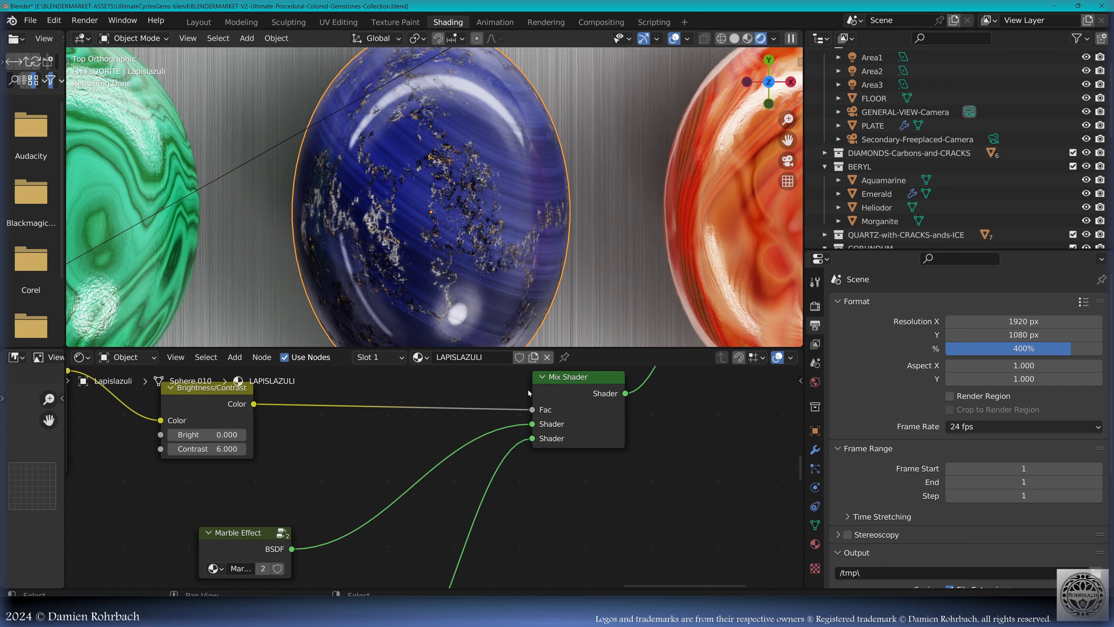
middle_drag(373, 466, 446, 492)
scroll(371, 462, down, 1)
scroll(371, 462, down, 4)
scroll(474, 476, up, 2)
scroll(447, 495, up, 1)
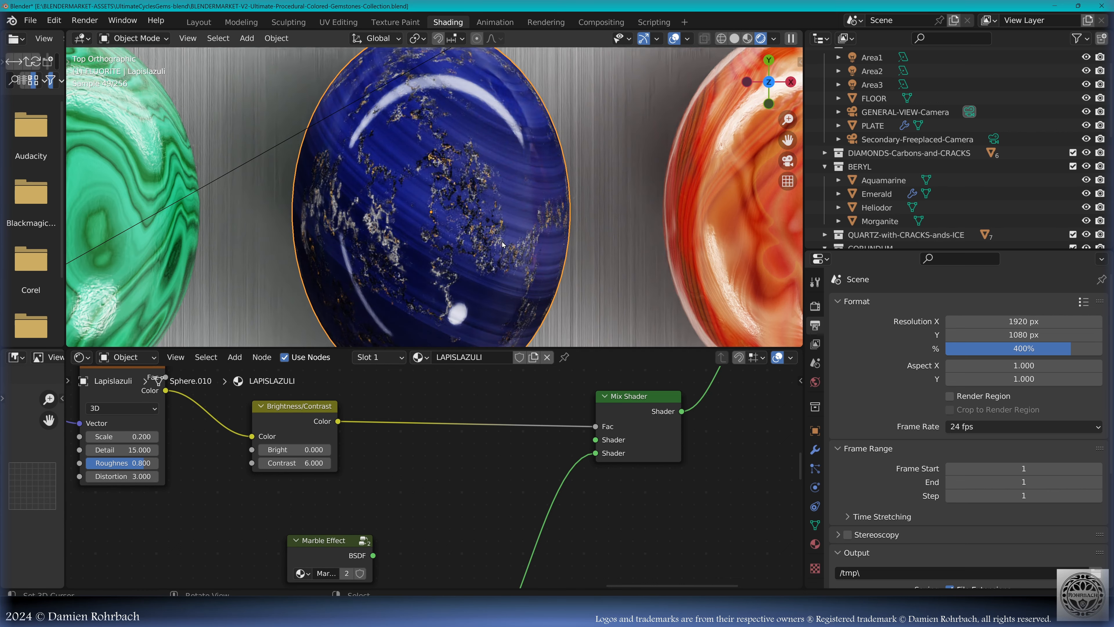
middle_drag(262, 525, 347, 530)
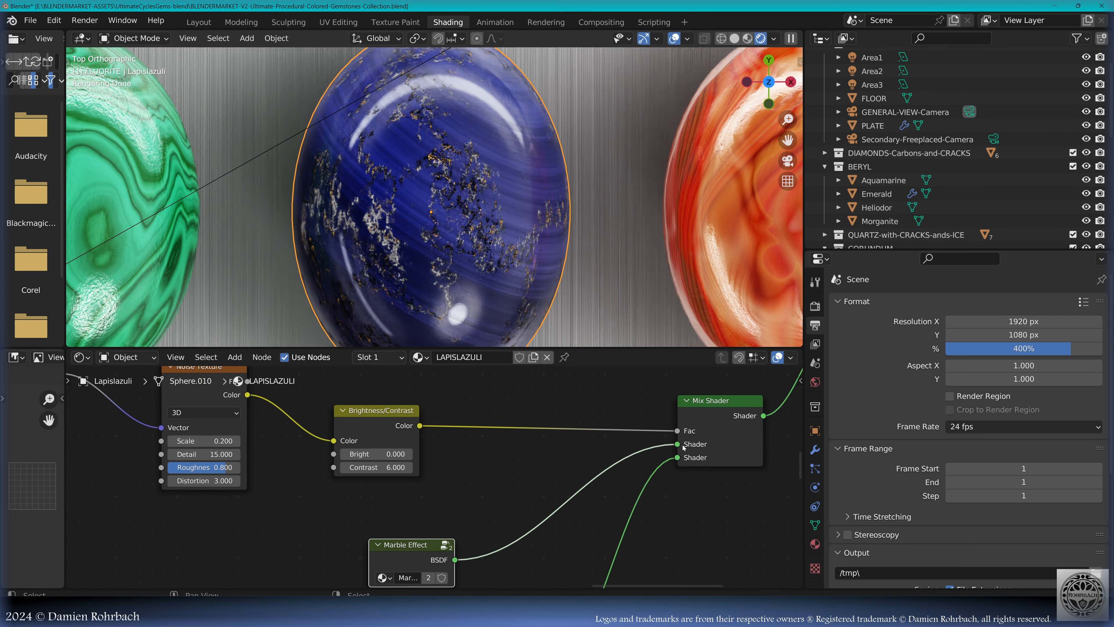
Step: Try a different Scale on the Noise Texture that drives the Marble Effect mix
middle_drag(519, 478, 560, 497)
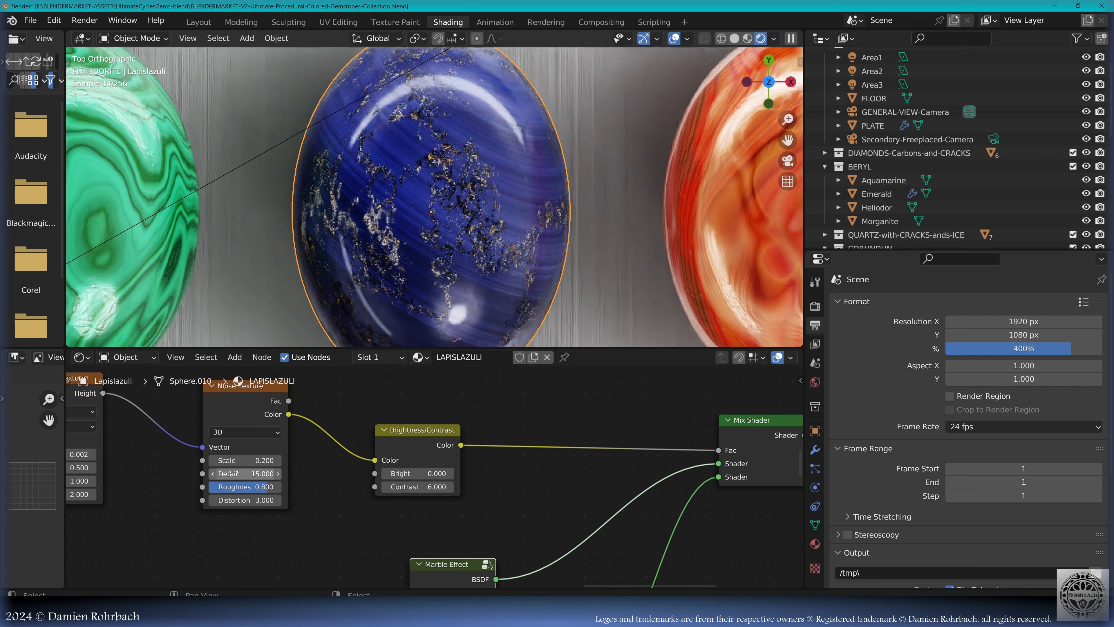
mouse_move(247, 459)
mouse_down()
mouse_move(219, 460)
mouse_move(268, 459)
mouse_move(248, 459)
mouse_up()
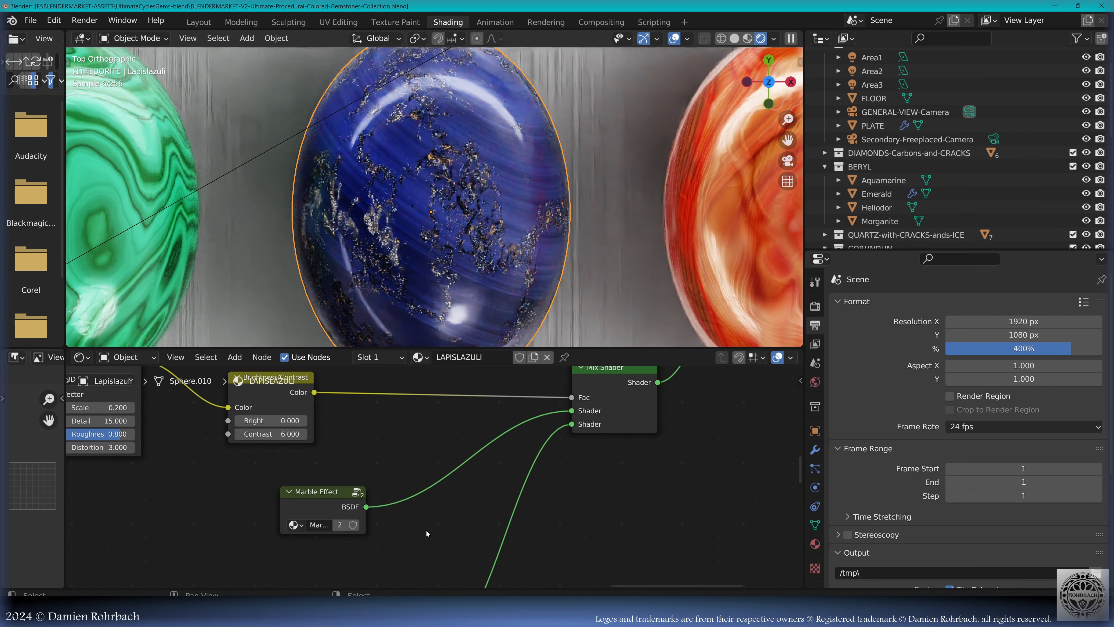
middle_drag(427, 533, 452, 528)
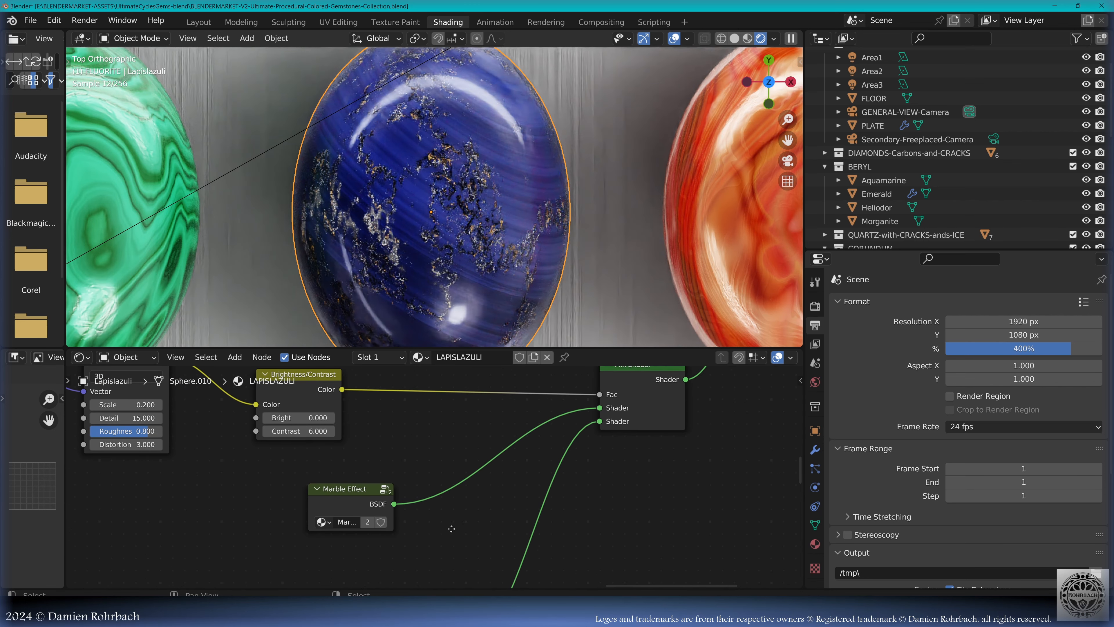
Step: Inside the Marble Effect group, set the shader's Base Color to deep blue with hue 0.661, saturation 0.990 and value 0.241
click(355, 508)
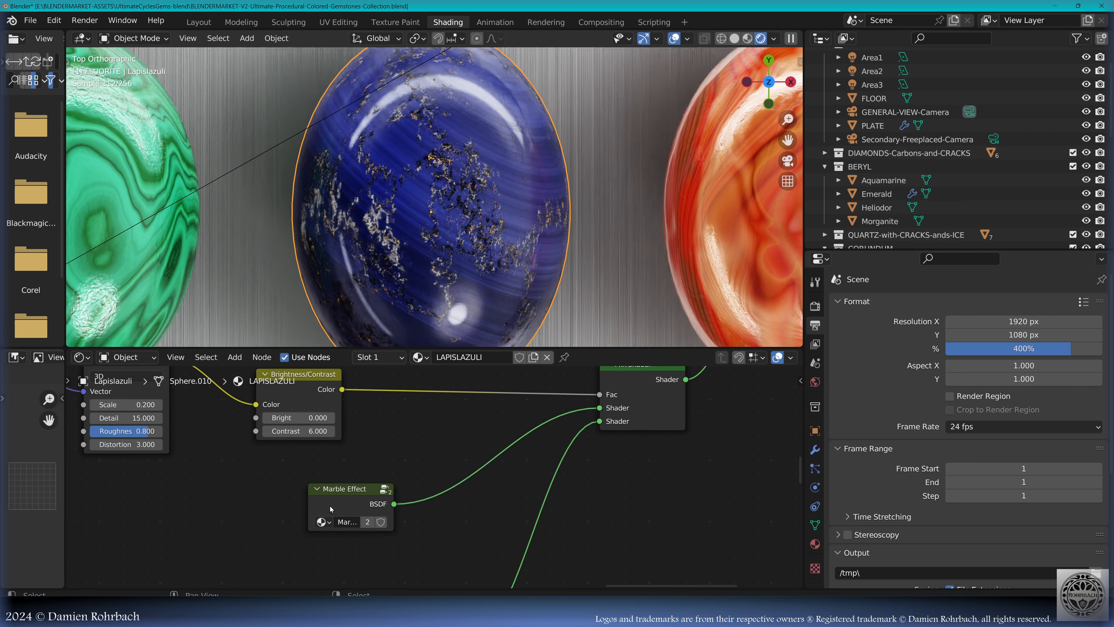
key(Tab)
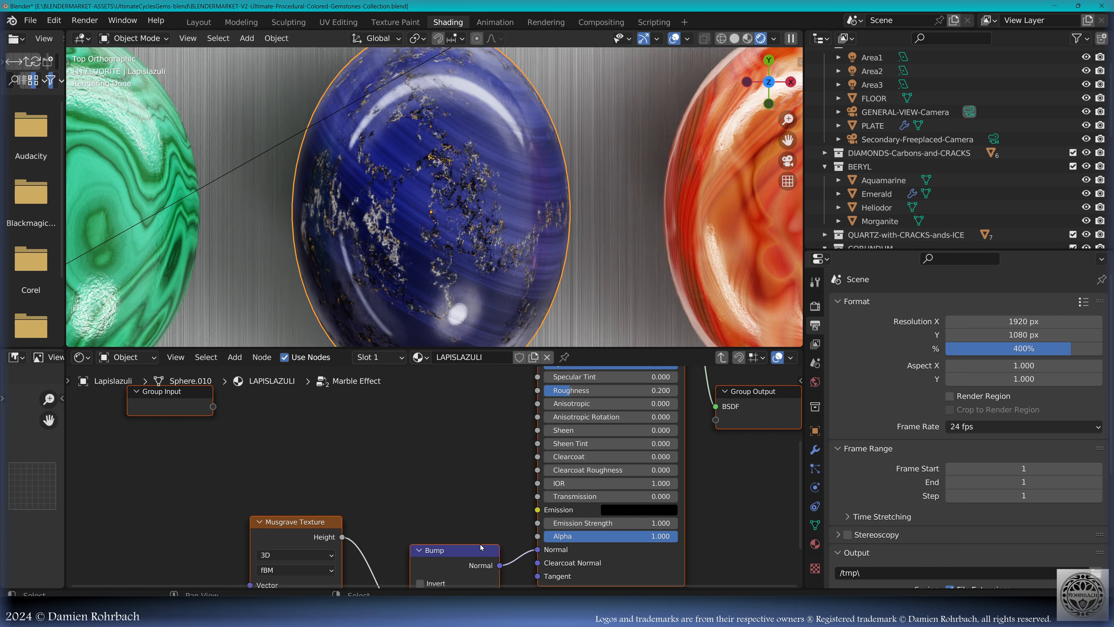
scroll(411, 509, down, 10)
middle_drag(445, 493, 460, 394)
scroll(413, 501, up, 4)
scroll(554, 460, up, 5)
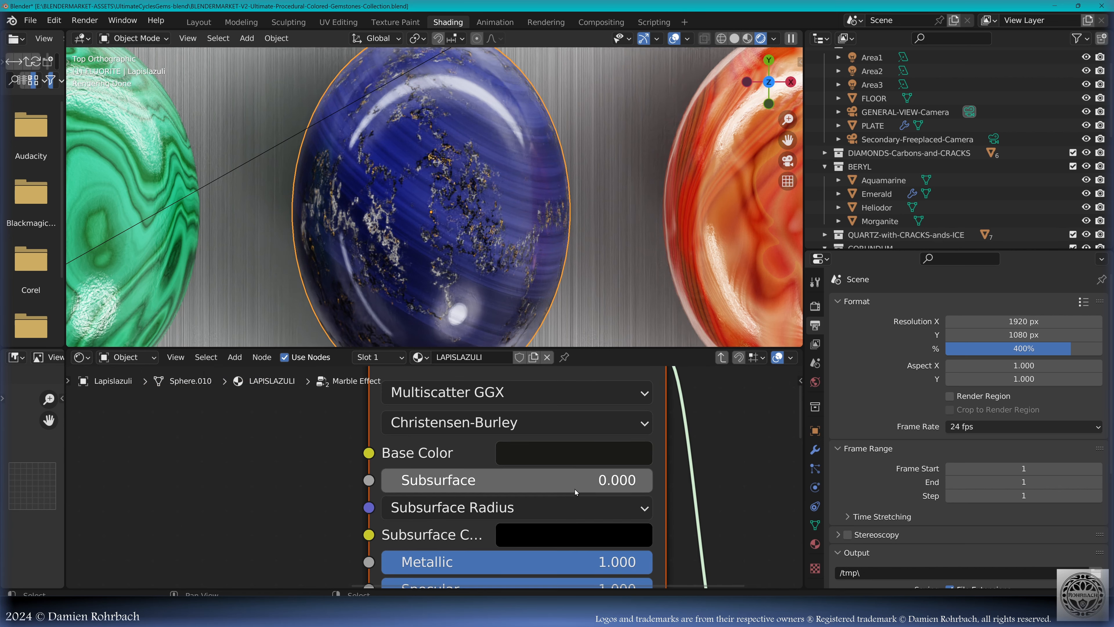
click(615, 455)
drag(666, 168, 668, 135)
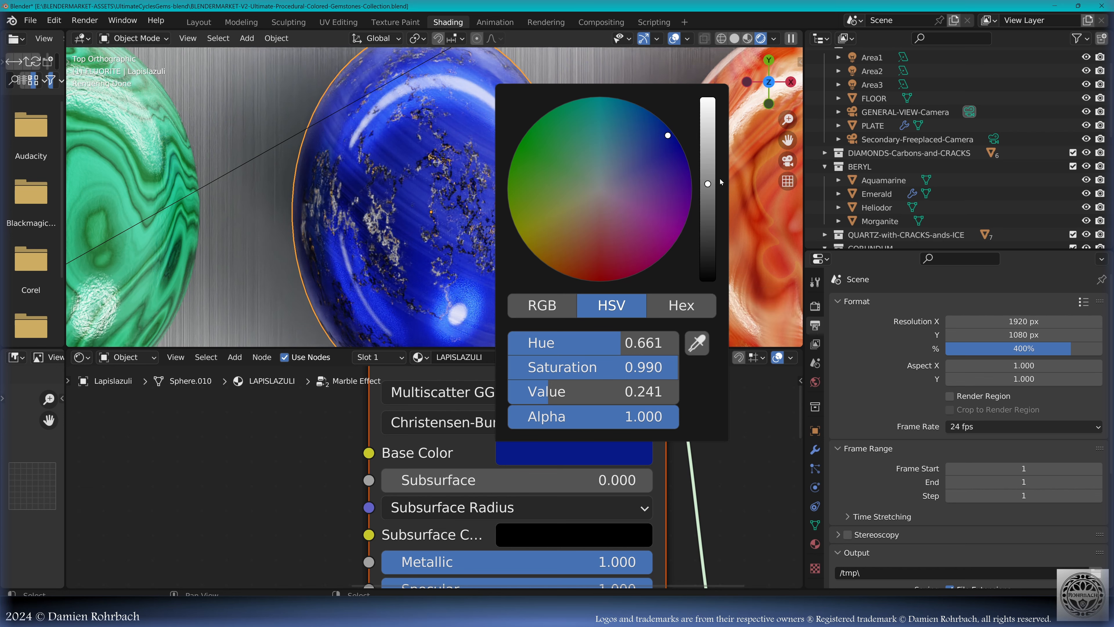
Step: Disconnect the Bump node from the Marble Effect shader's Normal input to compare the surface close up, and link it back
mouse_move(708, 184)
mouse_down()
mouse_move(708, 149)
mouse_move(708, 184)
mouse_up()
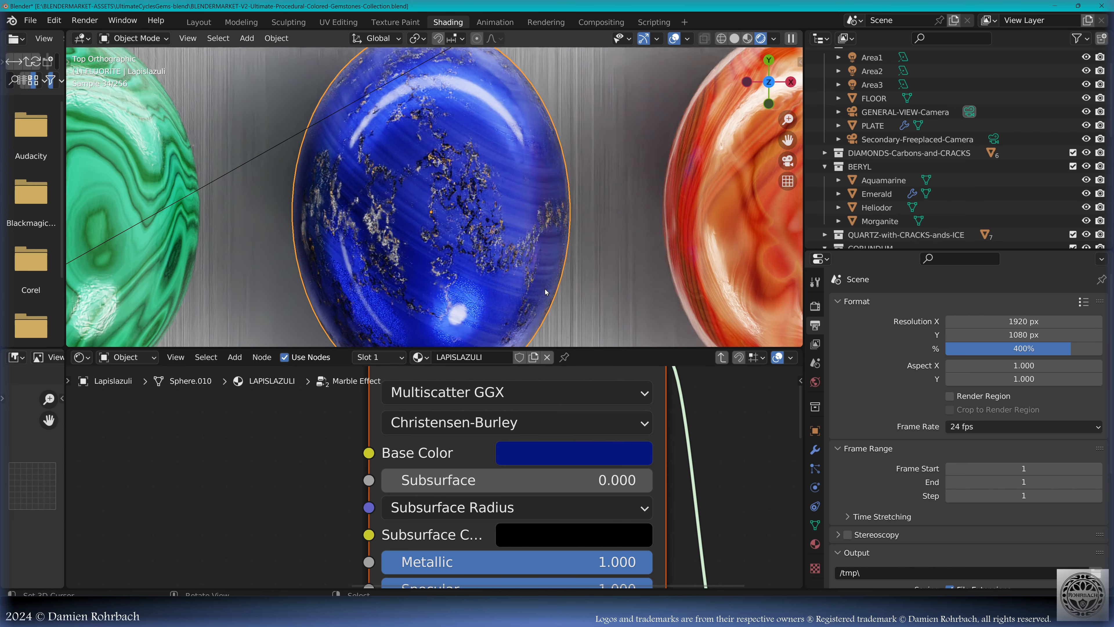
scroll(527, 274, up, 6)
scroll(531, 225, down, 3)
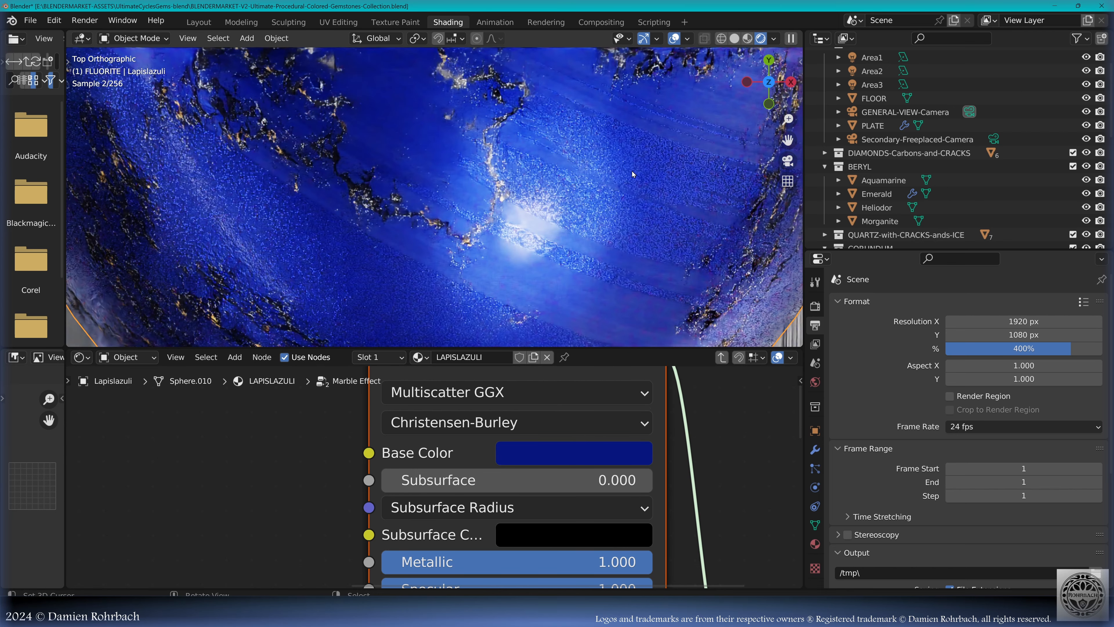
scroll(349, 521, down, 4)
middle_drag(350, 521, 428, 288)
scroll(478, 487, up, 5)
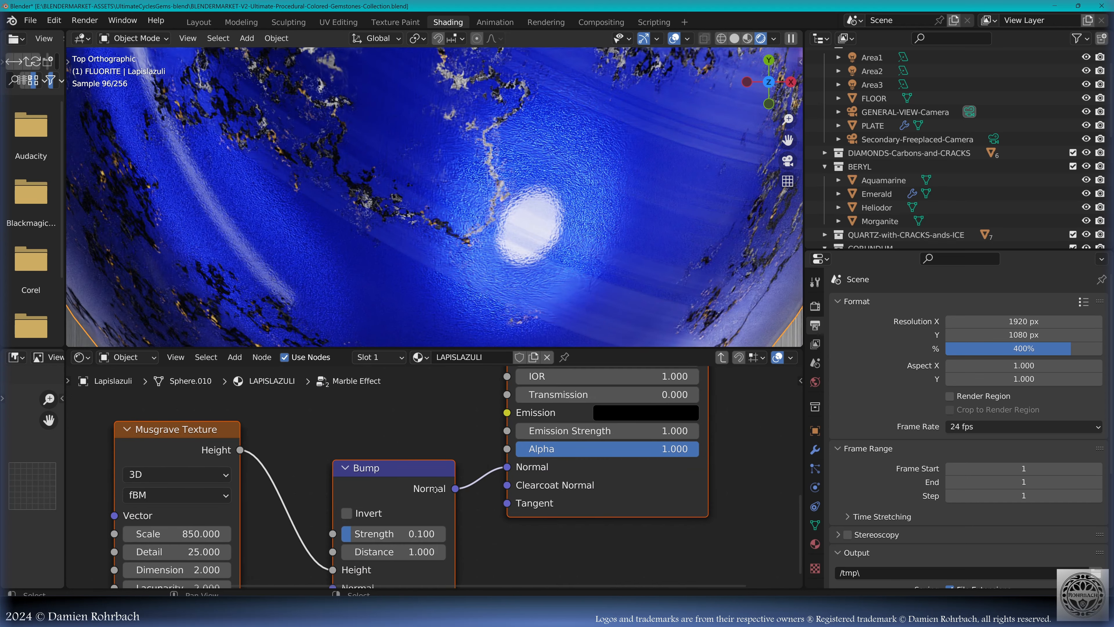
scroll(478, 488, up, 5)
scroll(478, 488, down, 5)
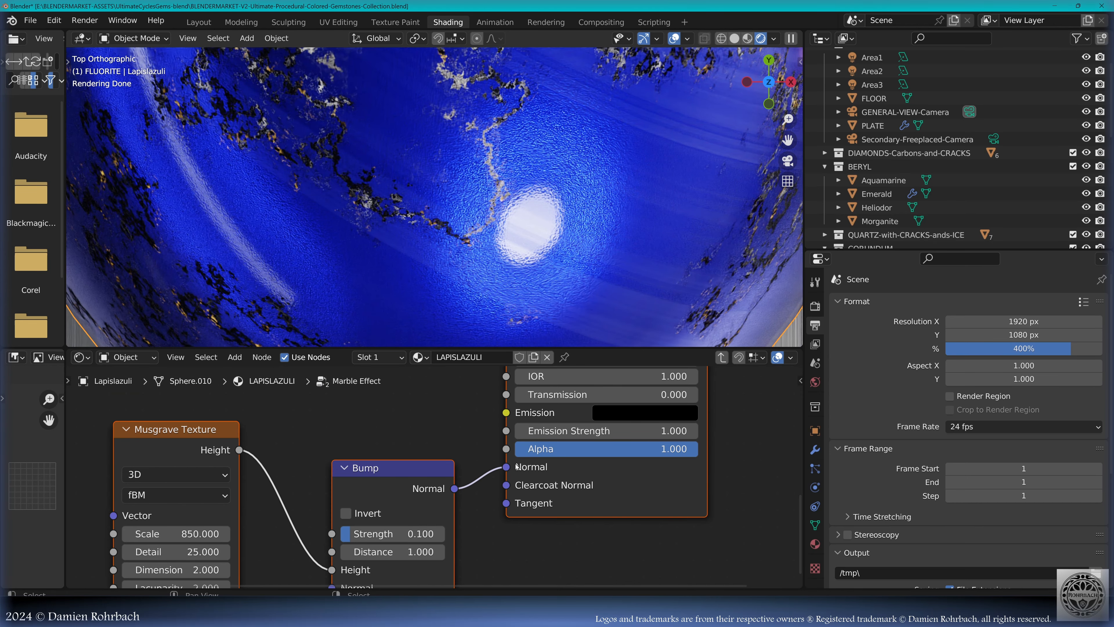
drag(516, 466, 469, 436)
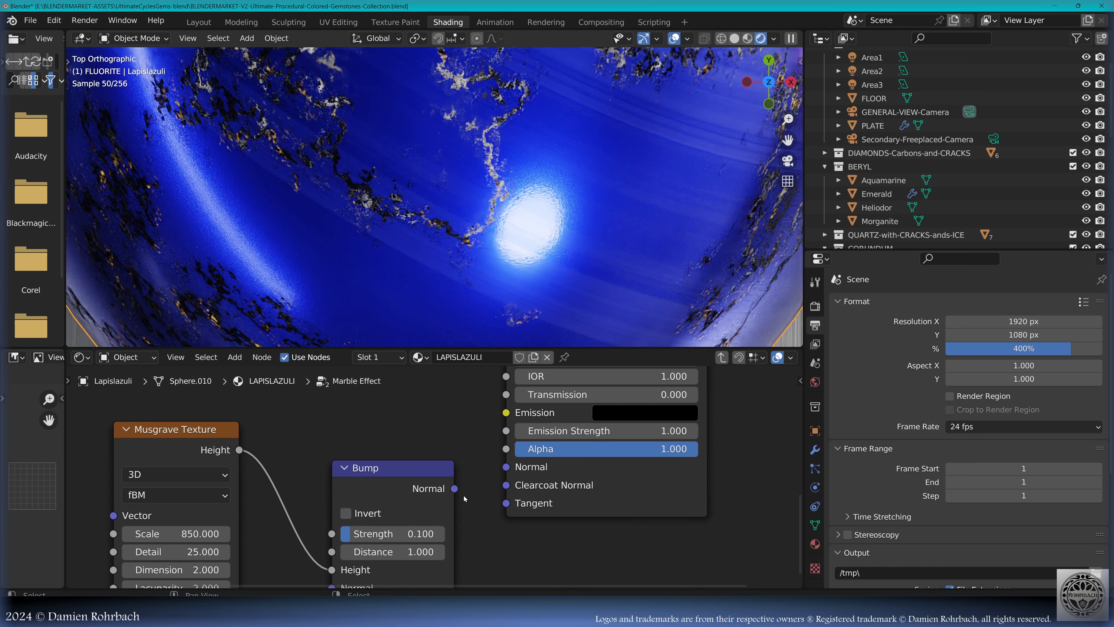
drag(454, 489, 506, 467)
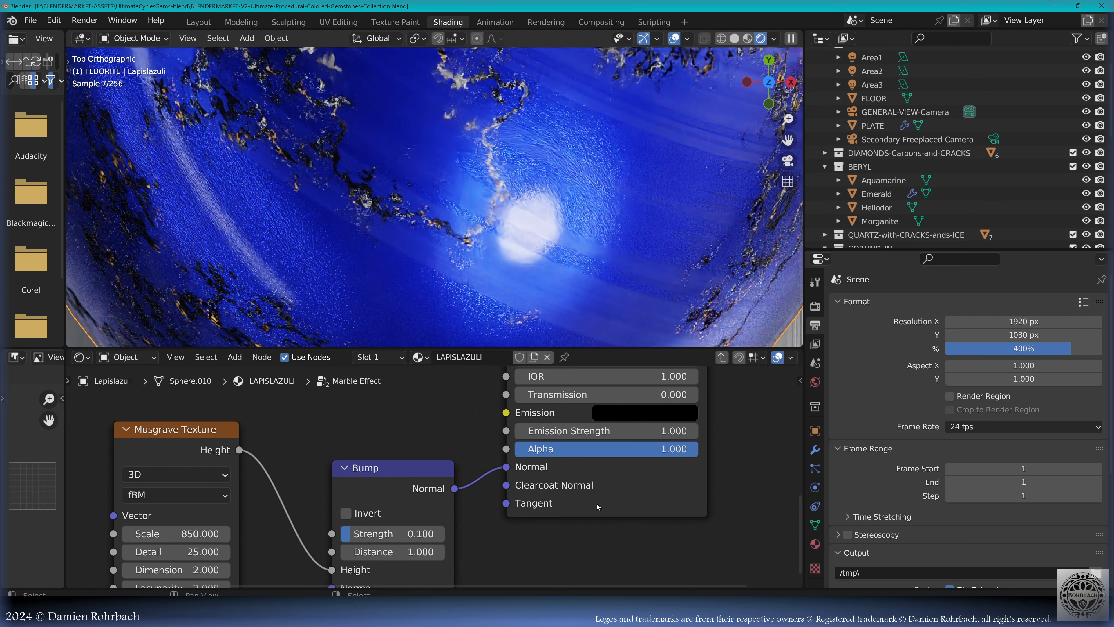
Step: Review the Marble Effect node layout and the whole stone, and examine the World background settings that light the scene
scroll(597, 507, down, 9)
middle_drag(636, 423, 564, 552)
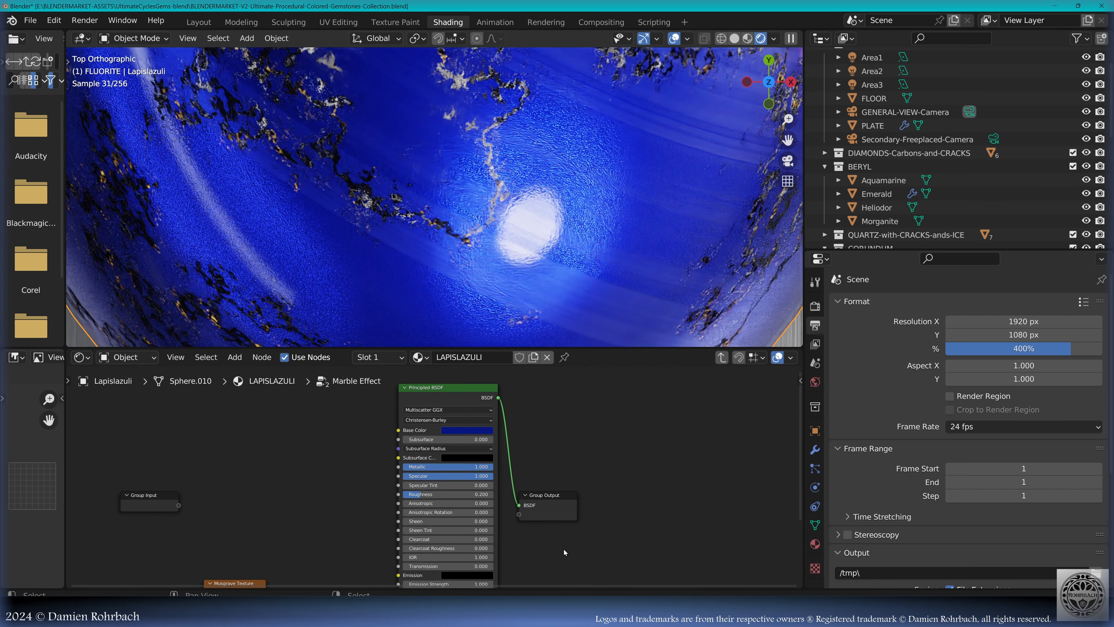
scroll(483, 550, up, 5)
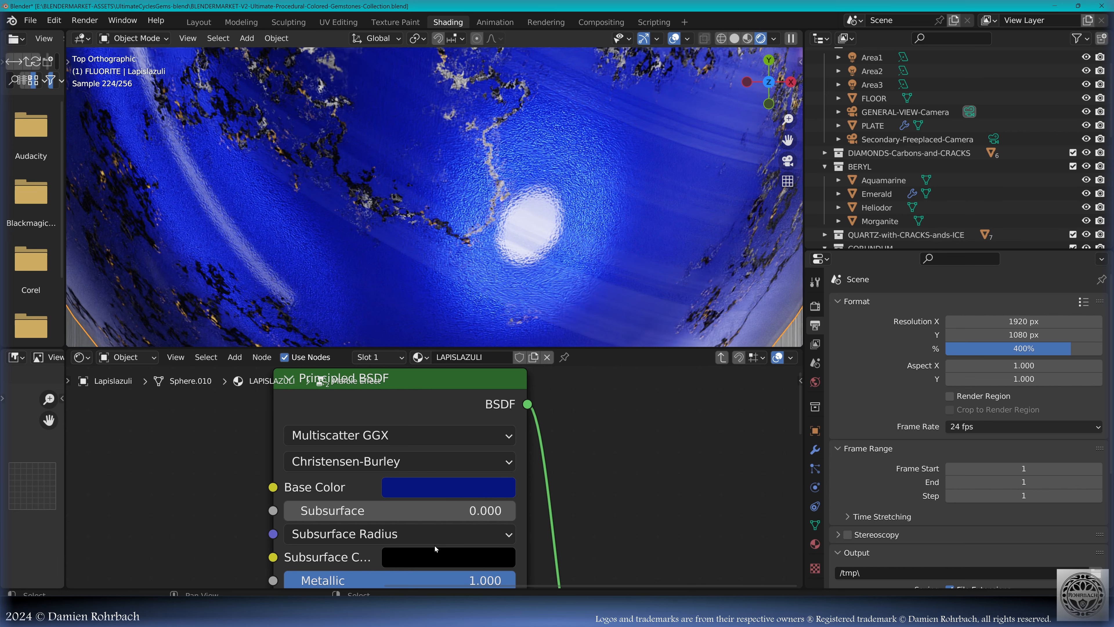
scroll(614, 121, down, 5)
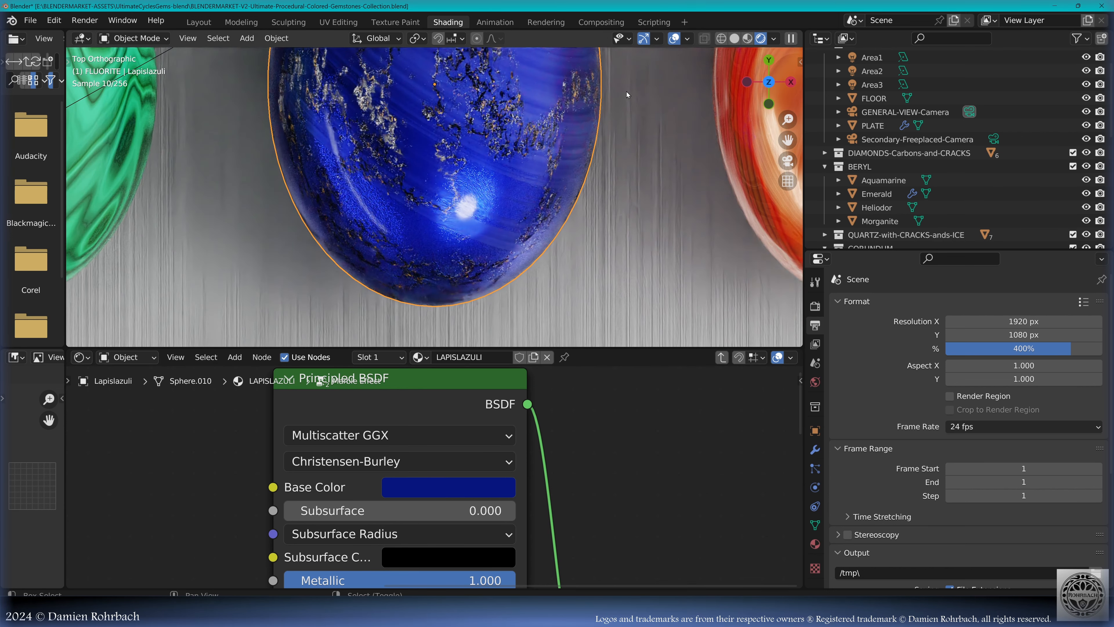
shift+middle_drag(627, 95, 612, 221)
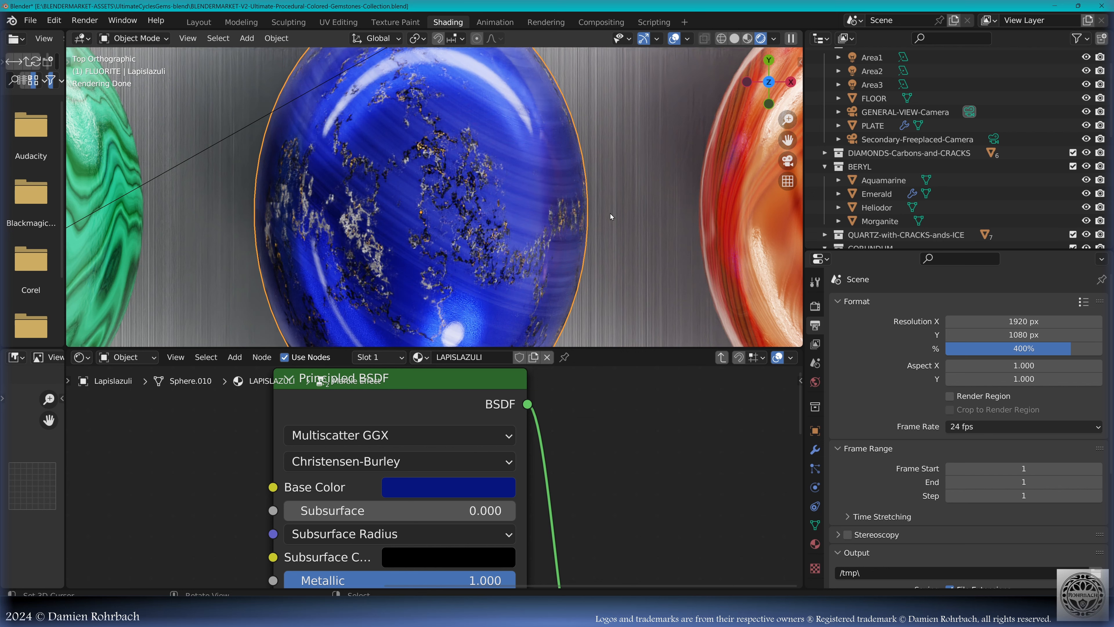
click(815, 382)
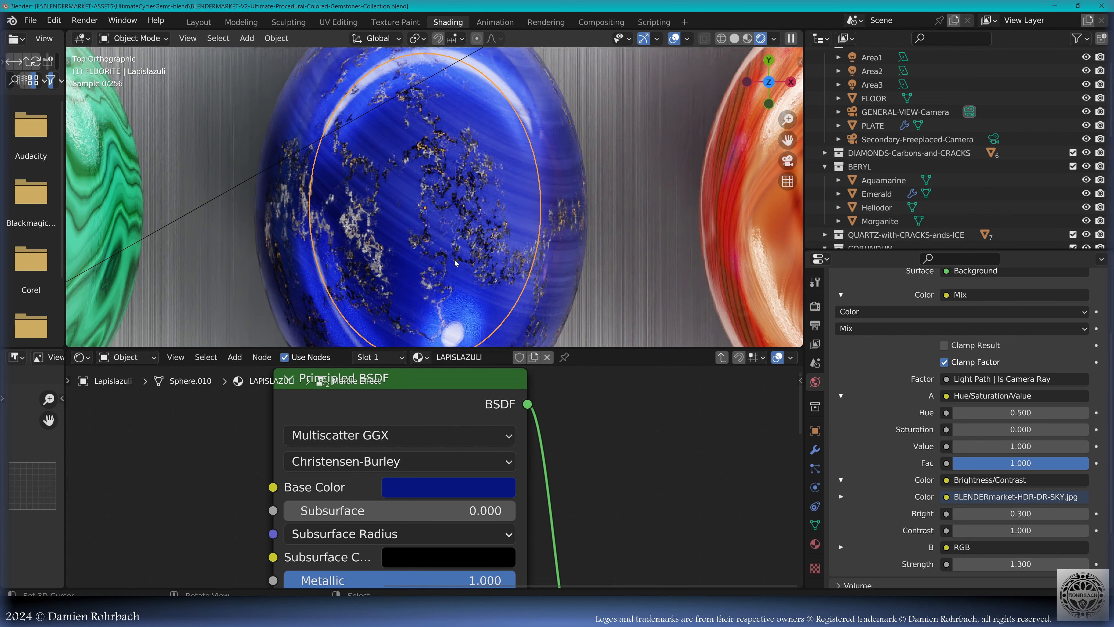
Step: Examine the light settings of the area lights Area1, Area2 and Area3 in the Set collection
scroll(456, 263, down, 6)
scroll(833, 141, up, 2)
scroll(527, 209, up, 7)
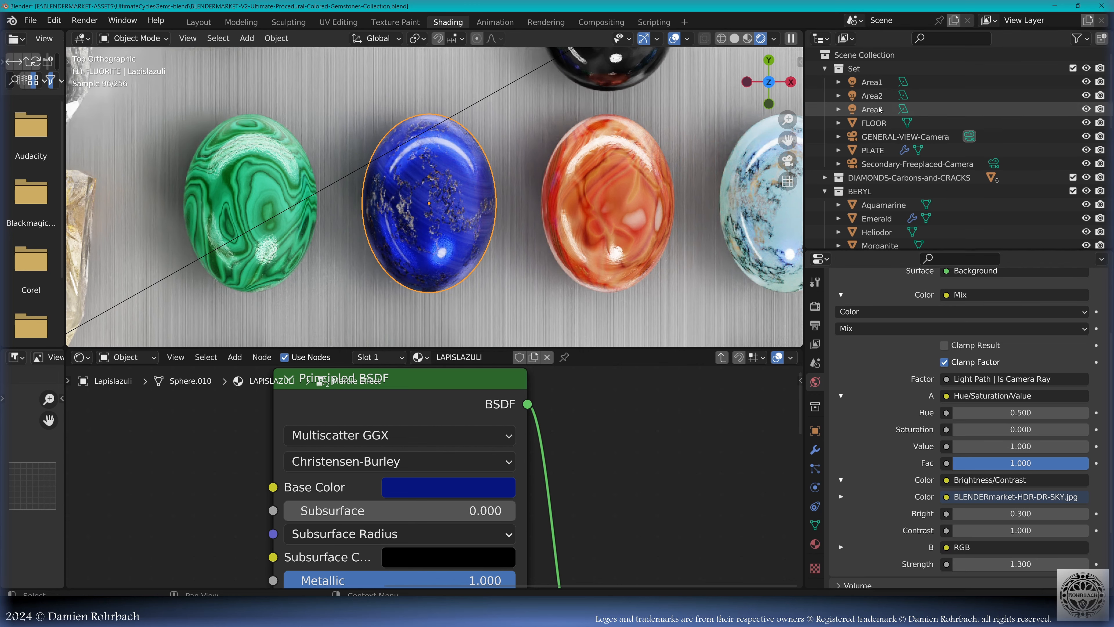
click(872, 82)
click(872, 96)
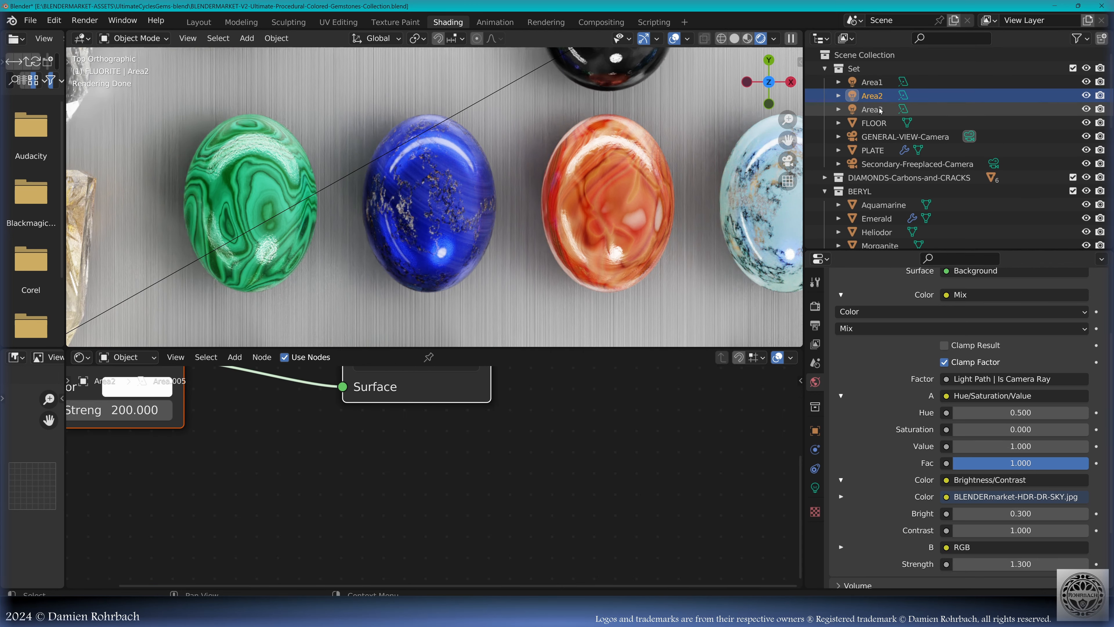
click(873, 109)
scroll(508, 238, down, 3)
scroll(508, 238, up, 4)
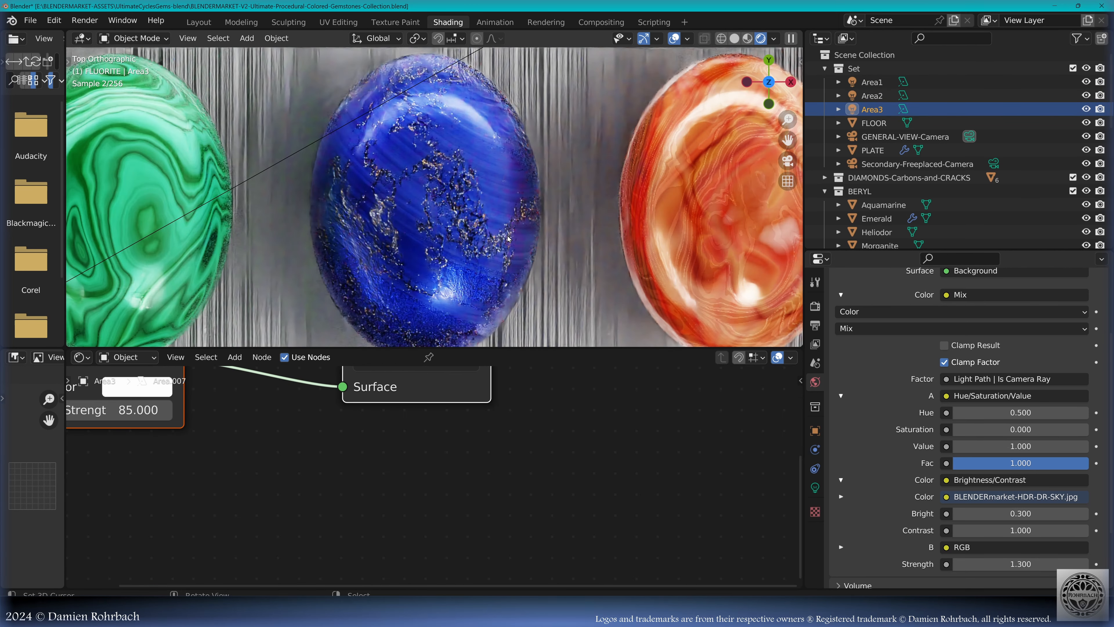
click(815, 487)
click(886, 83)
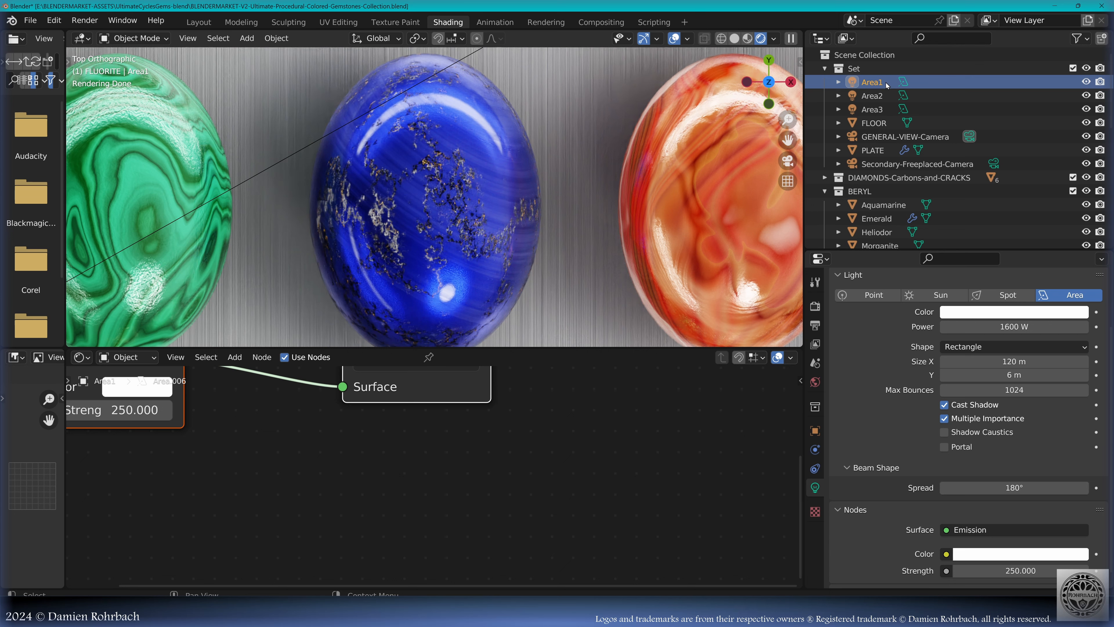
click(888, 95)
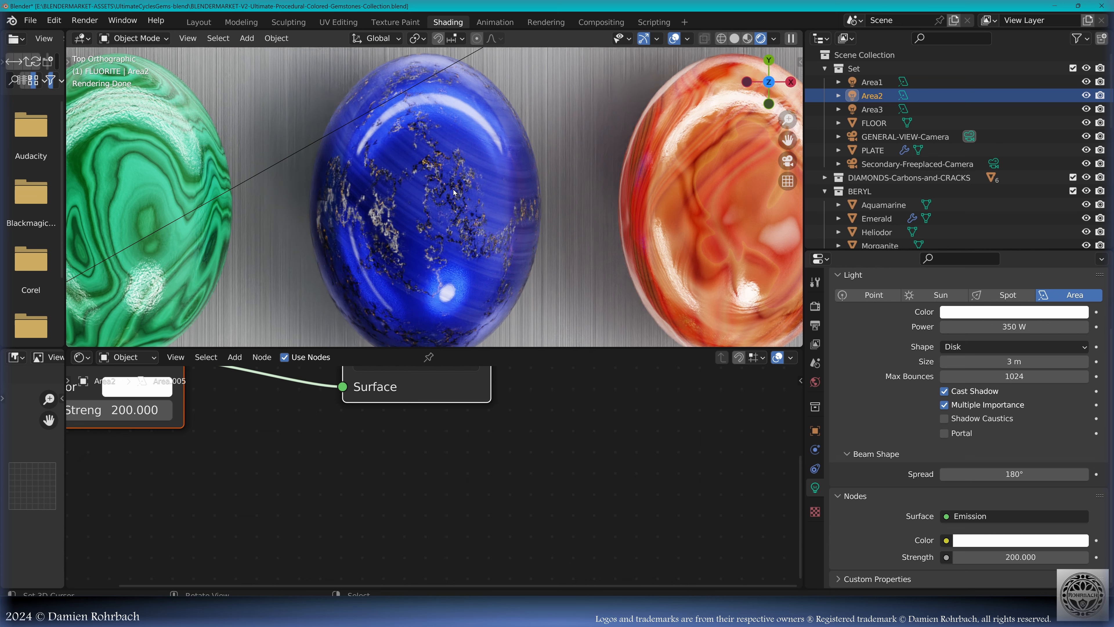
Step: Reselect the lapis lazuli stone, disconnect the Marble Effect group from its Mix Shader to compare, and undo the disconnection
click(420, 199)
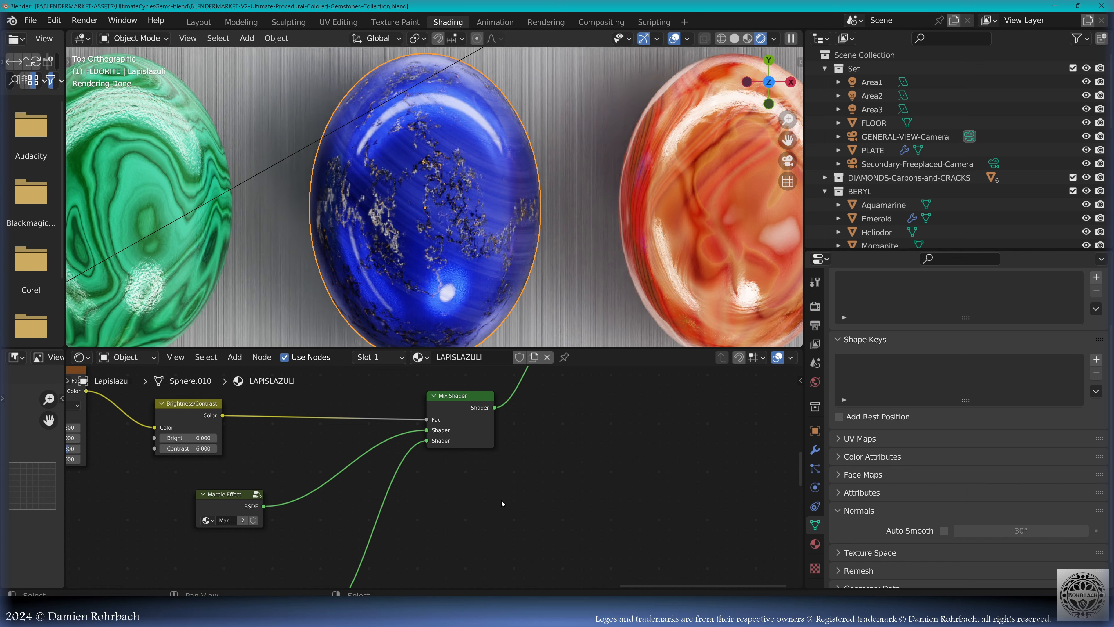
click(214, 498)
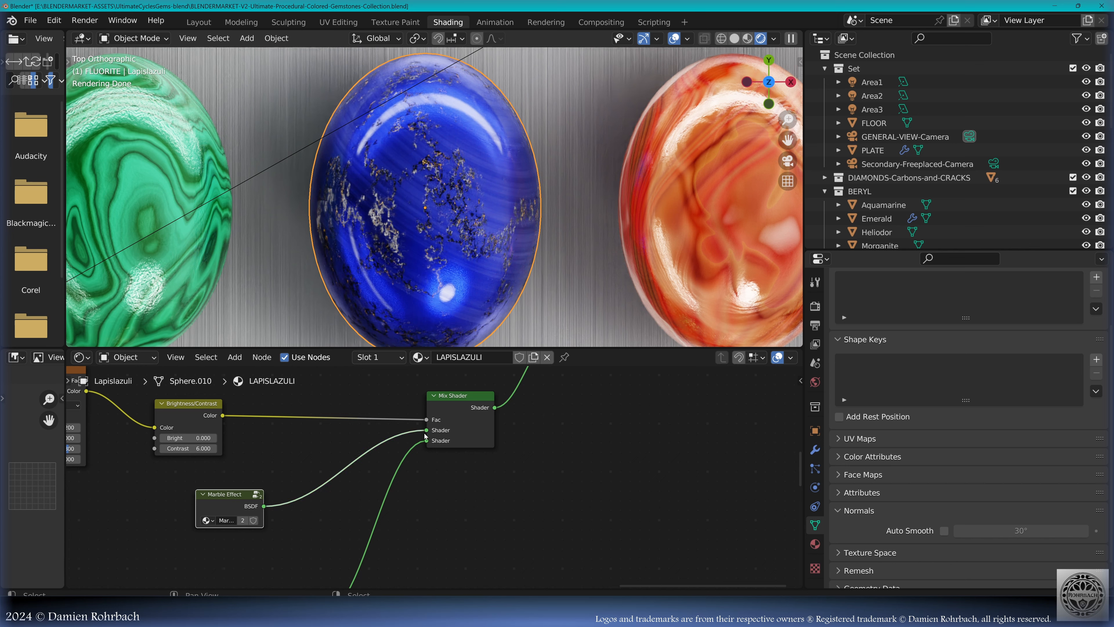
drag(425, 436, 372, 469)
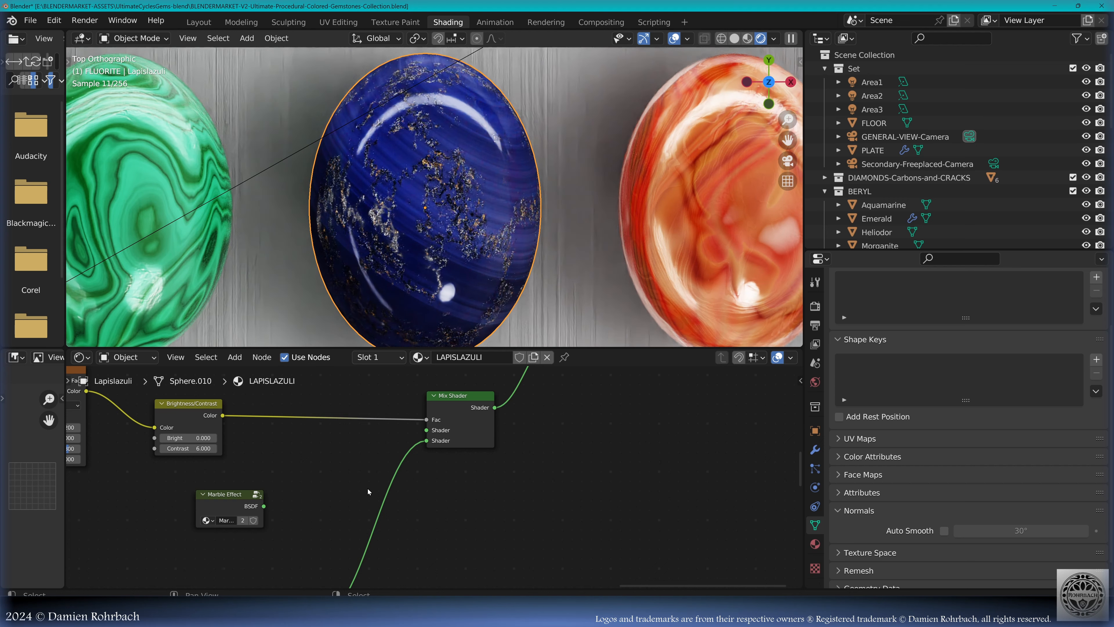
key(ctrl+z)
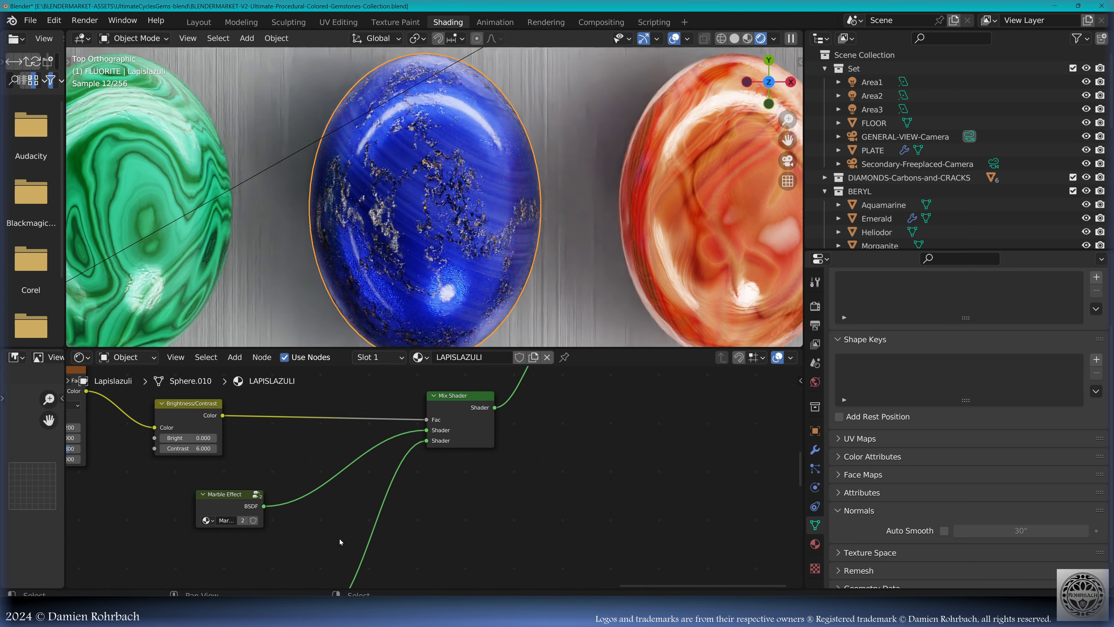
Step: Try a dark red Base Color on the shader inside the Marble Effect group, undo it and leave the group
click(217, 496)
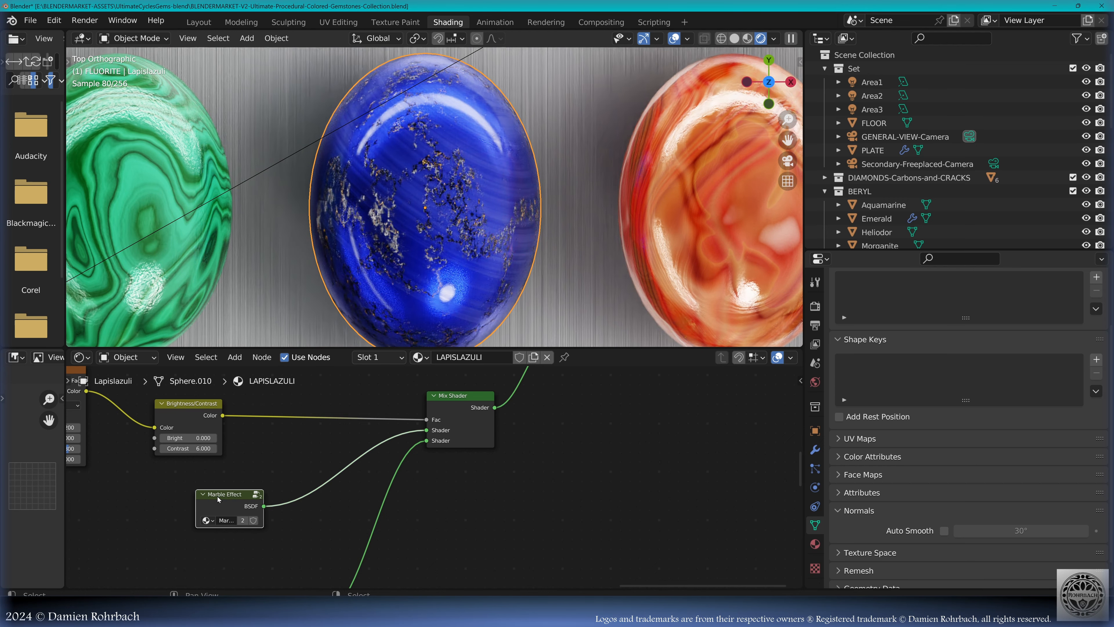
key(Tab)
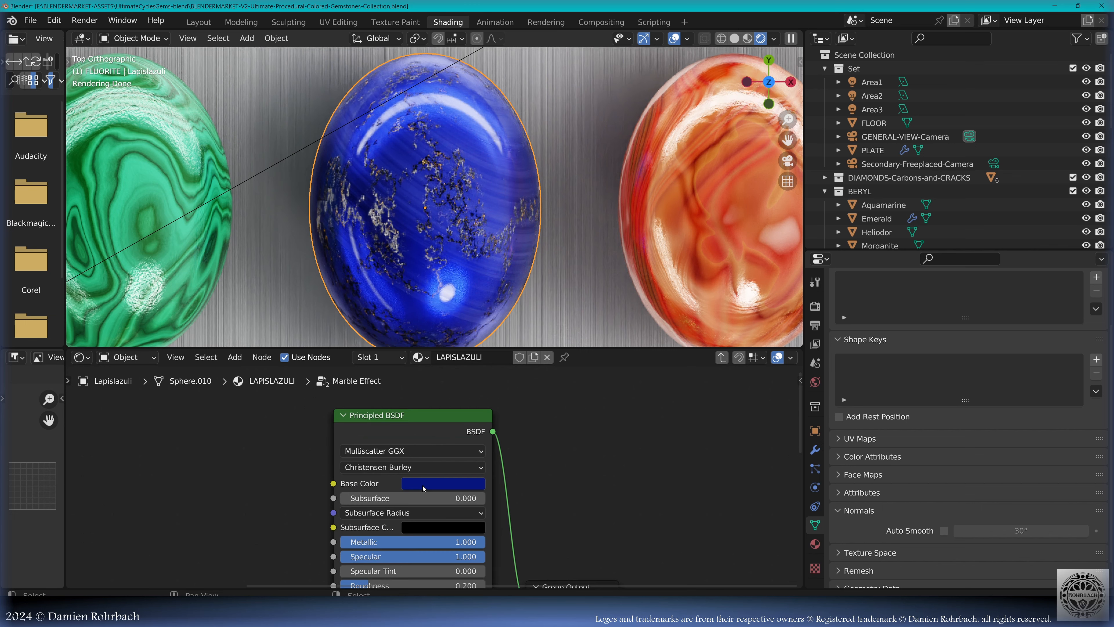
click(424, 483)
drag(461, 374, 460, 390)
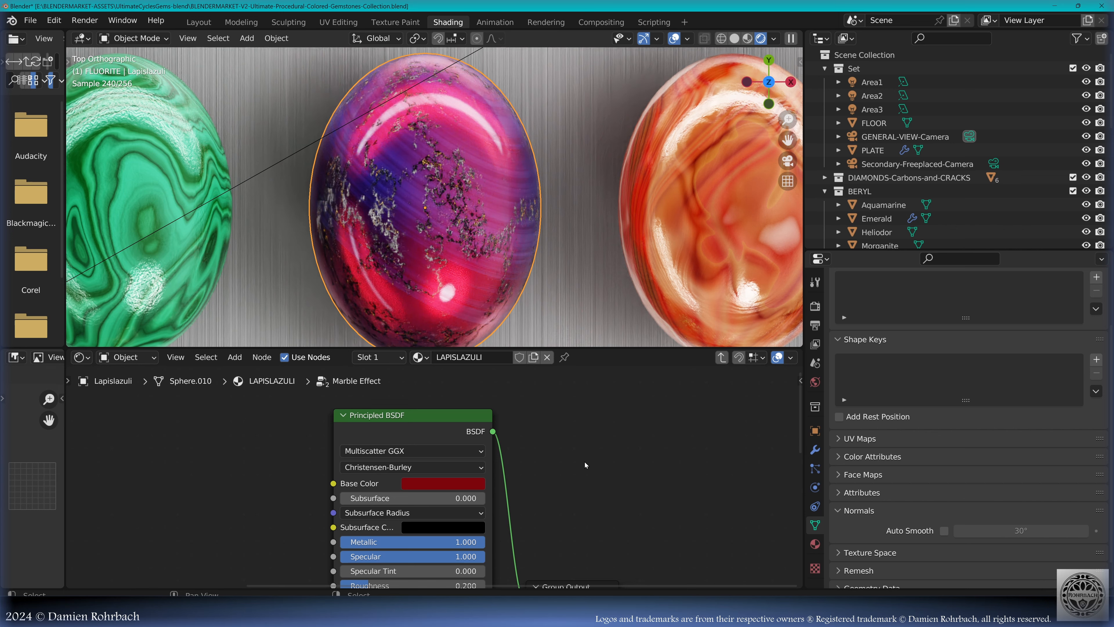
key(ctrl+z)
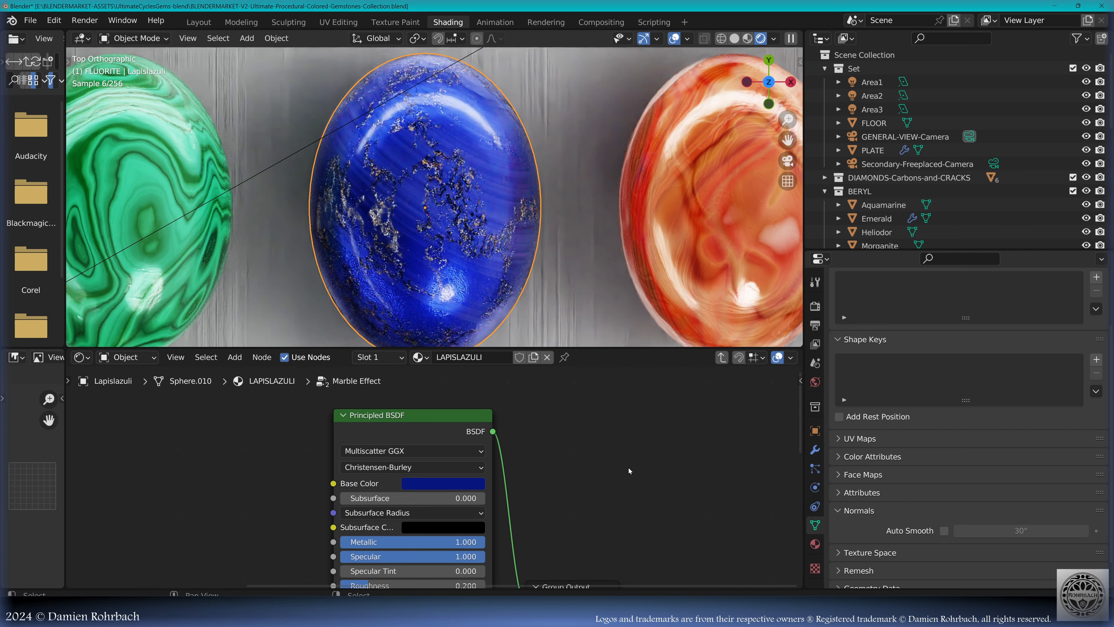
key(Tab)
Step: Try a red hue for the Subsurface Color of the second Principled BSDF, the one with the 0.480 hue adjustment
middle_drag(606, 480, 666, 473)
scroll(667, 474, down, 6)
middle_drag(458, 515, 644, 436)
scroll(535, 532, up, 2)
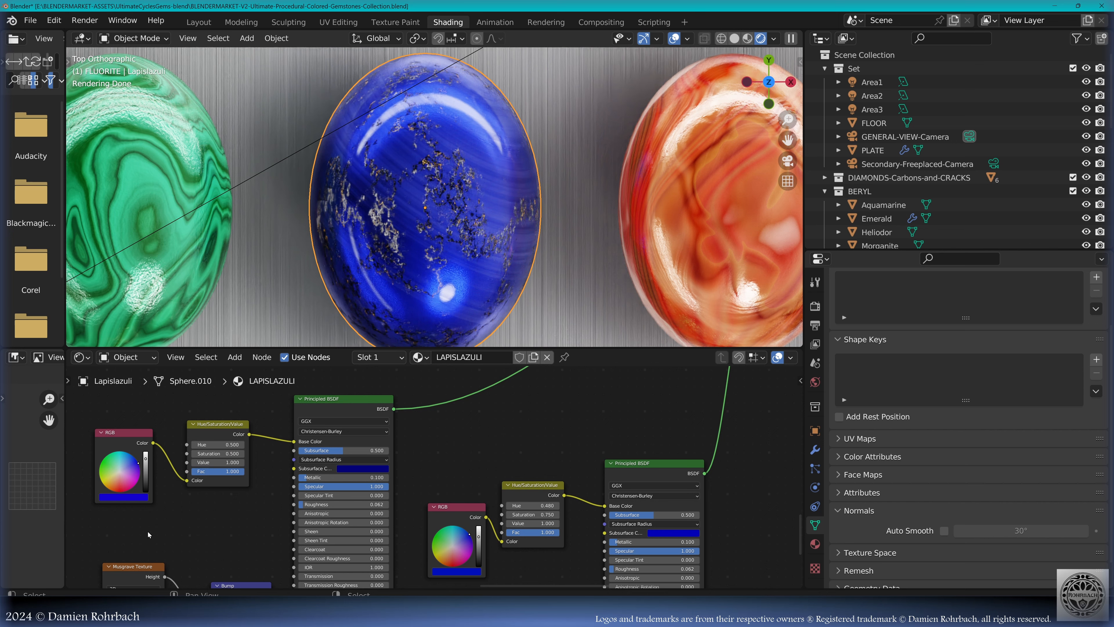
middle_drag(148, 535, 226, 521)
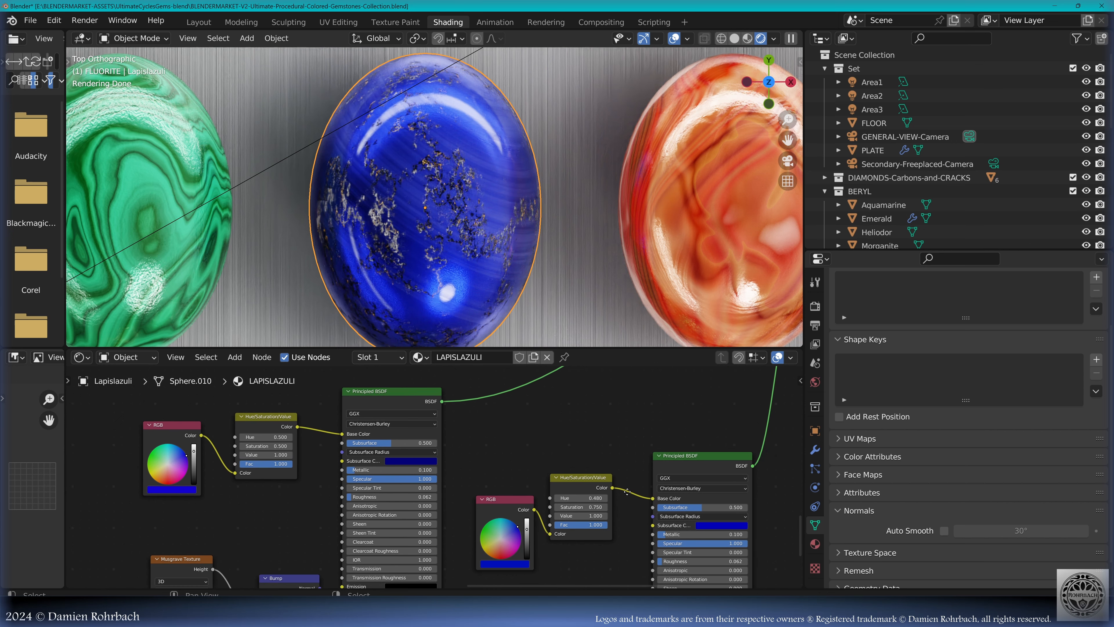
middle_drag(612, 510, 573, 478)
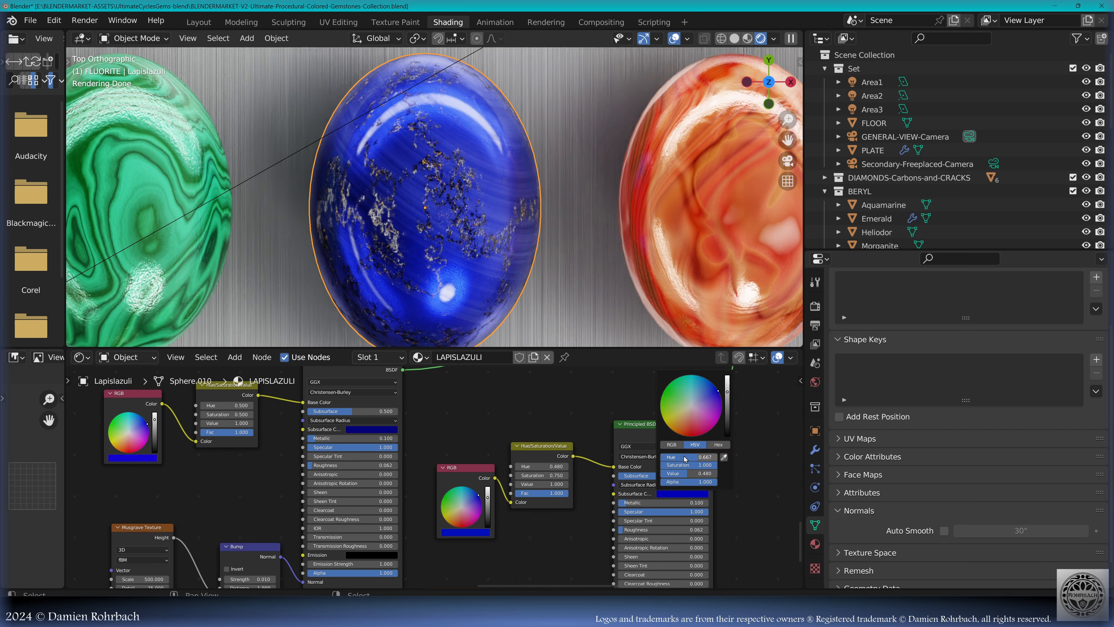
drag(684, 458, 717, 458)
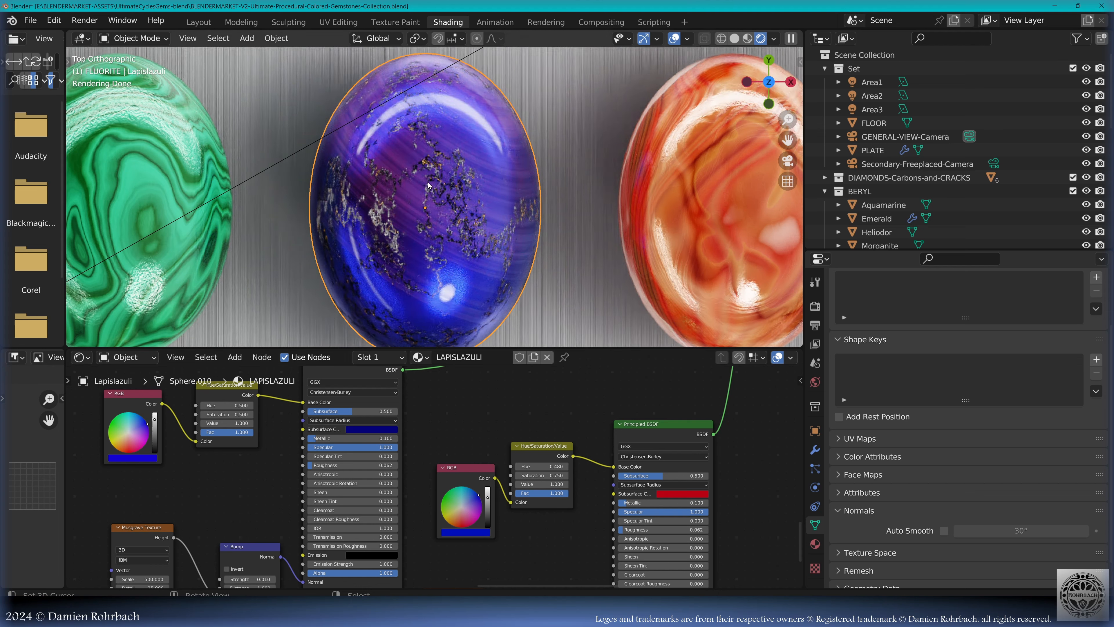
Step: Set the second Principled BSDF's Subsurface Color to bright blue and raise the RGB node feeding its base colour to full brightness
click(680, 496)
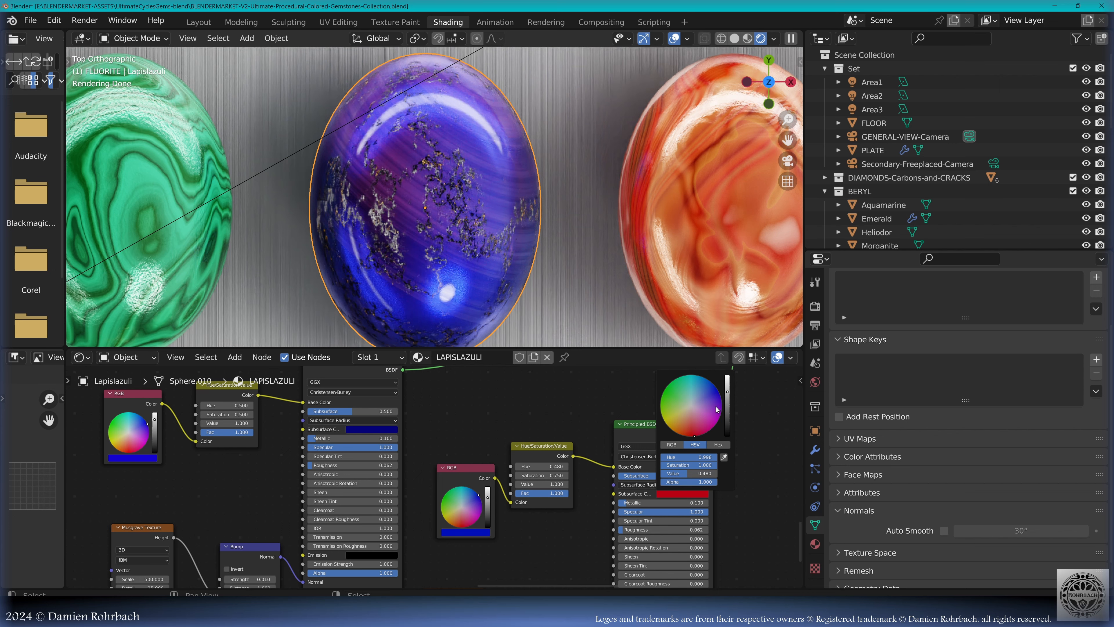
click(716, 387)
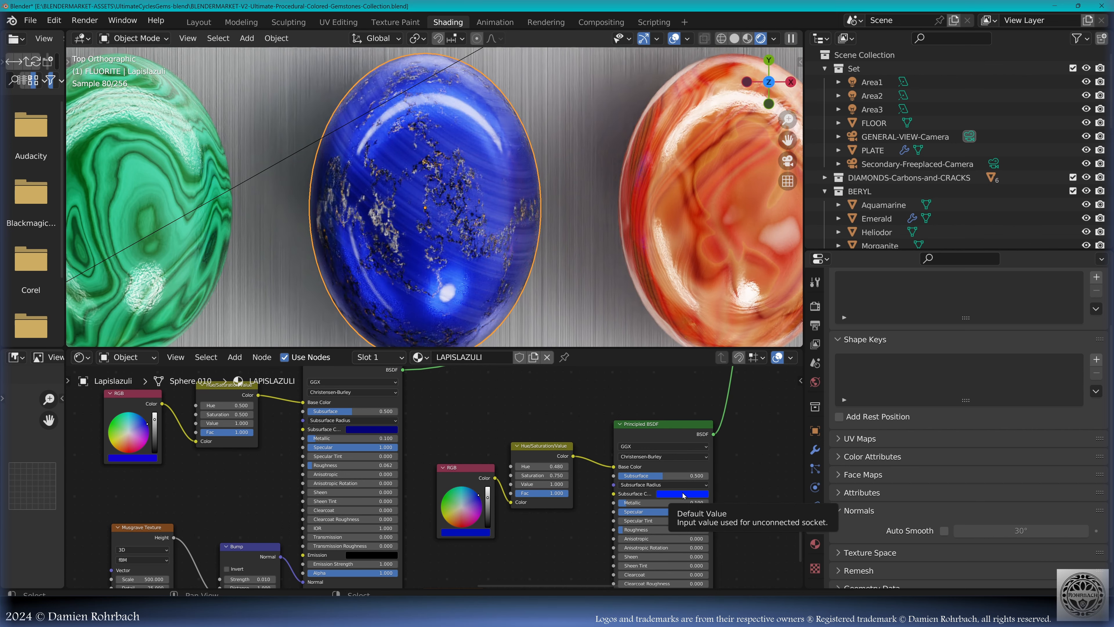
click(487, 490)
Step: Set the Saturation to 2 on the Hue/Saturation/Value node feeding the second Principled BSDF
scroll(541, 475, up, 2)
click(577, 476)
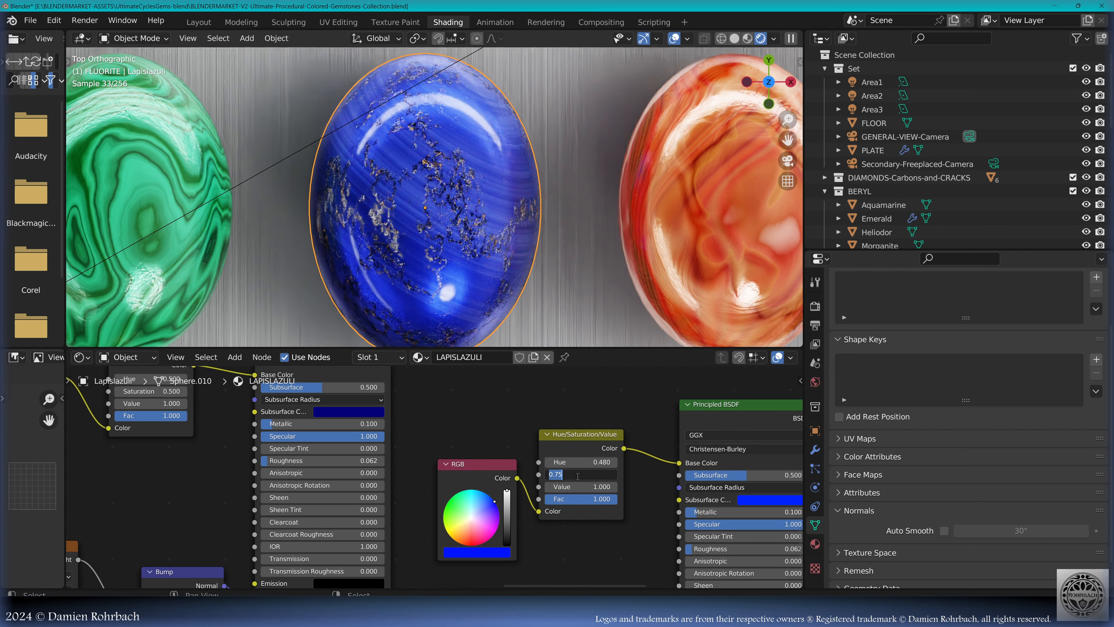
text(2)
key(Return)
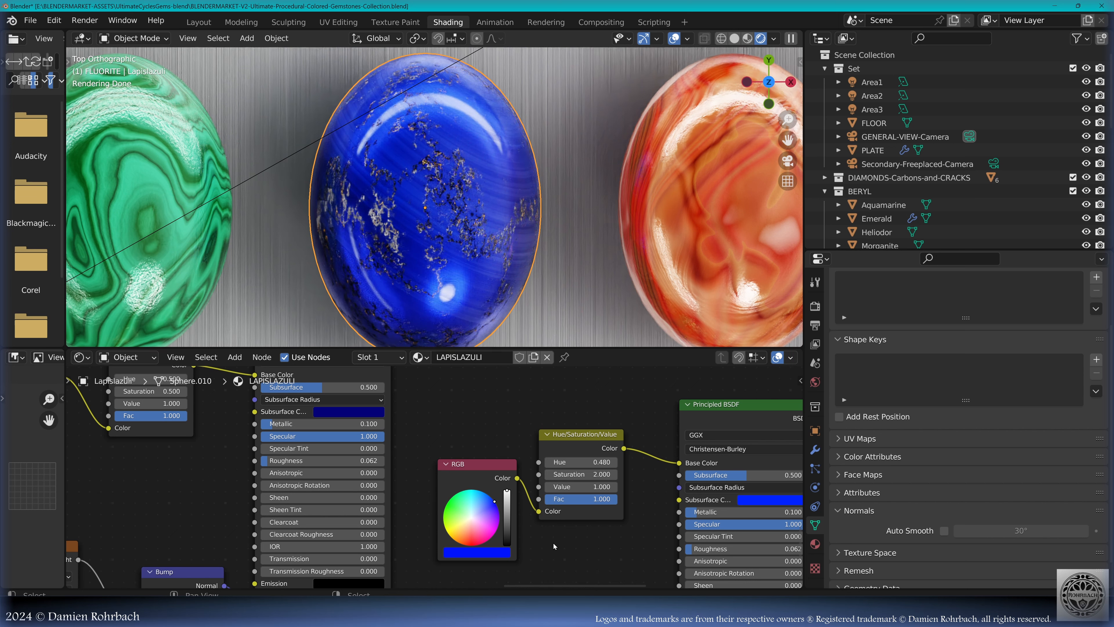
Step: Brighten the first Principled BSDF's Subsurface Color to a full-value blue
scroll(553, 543, down, 2)
middle_drag(339, 459, 548, 503)
scroll(444, 453, up, 1)
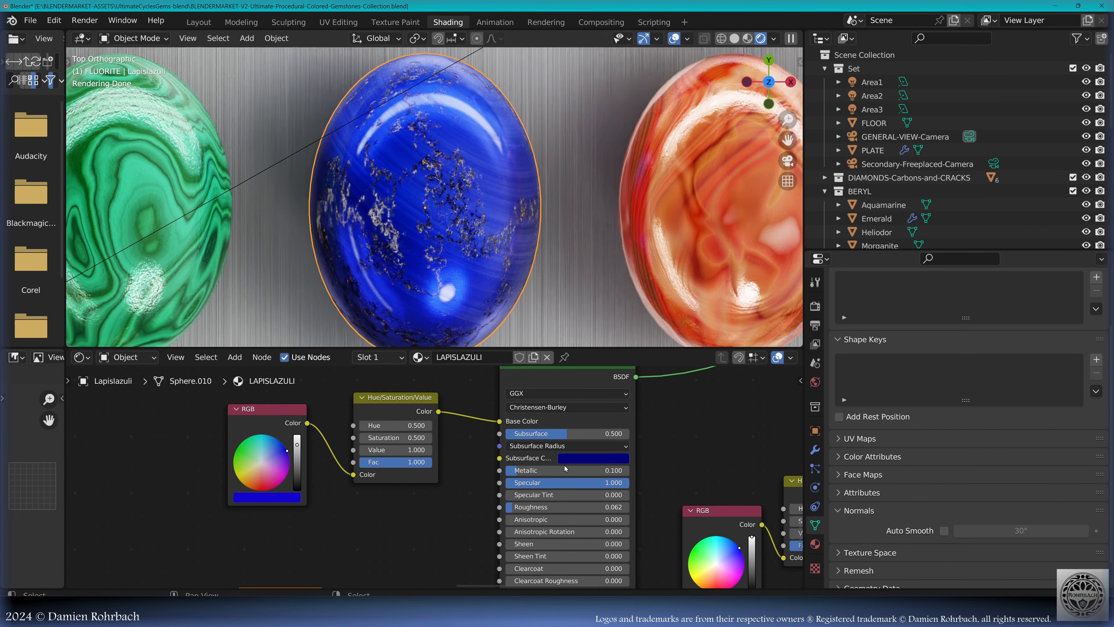
click(577, 459)
drag(654, 359, 655, 297)
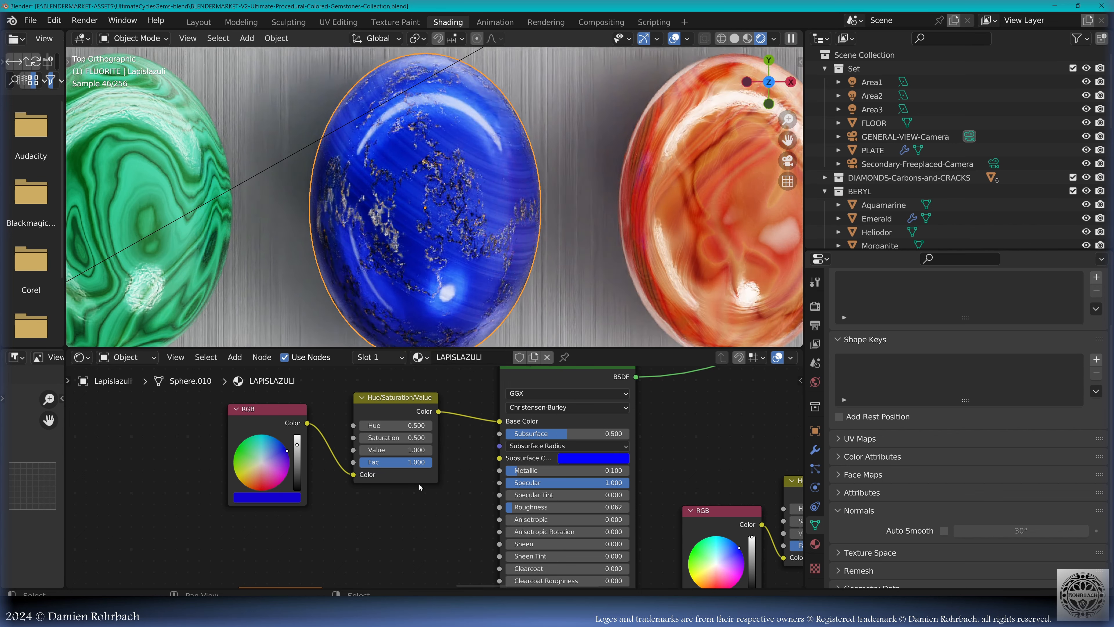
Step: Set the first Hue/Saturation/Value node's Saturation to 1 and raise its connected RGB node to full brightness
click(406, 439)
text(1)
key(Return)
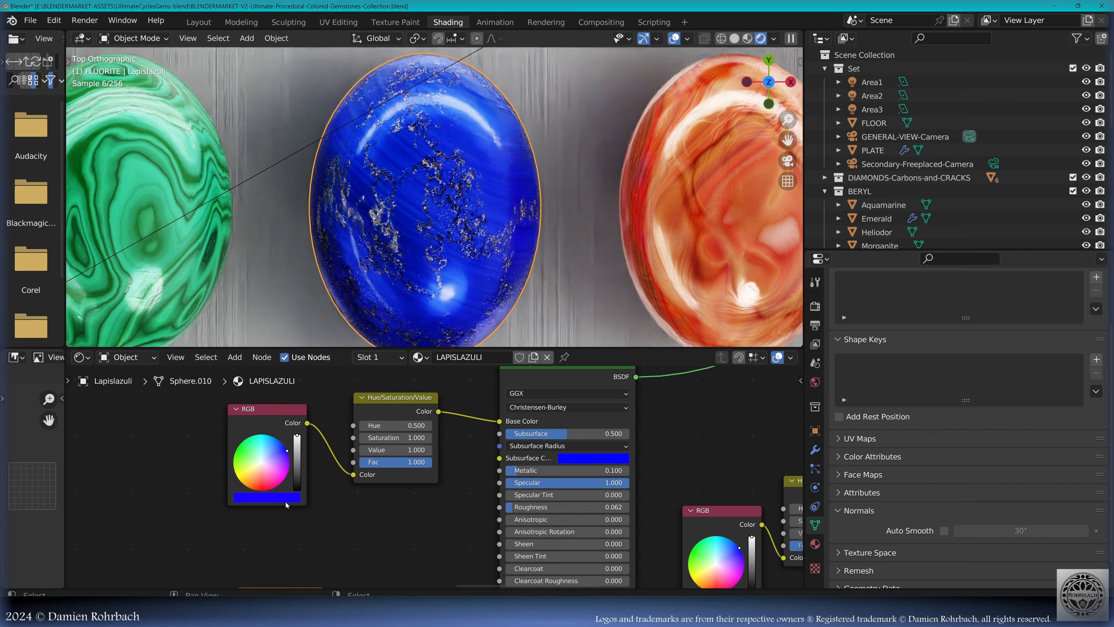
Step: Fine-tune the first RGB node's blue, then try Subsurface 1 on the first Principled BSDF and settle on 0
click(287, 500)
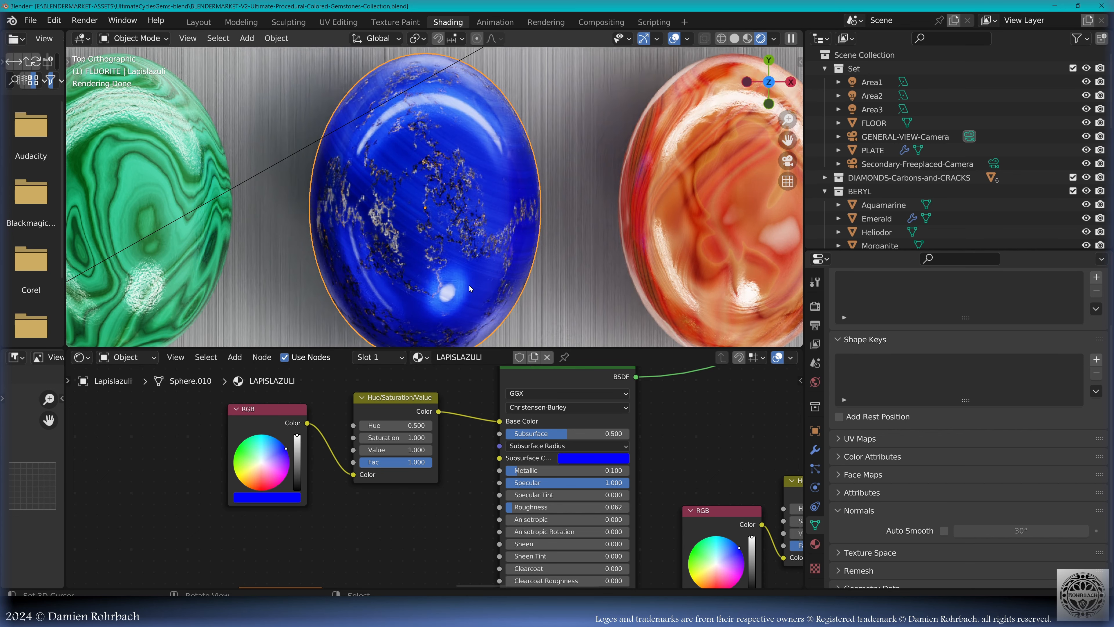
middle_drag(547, 433, 335, 453)
scroll(335, 453, up, 2)
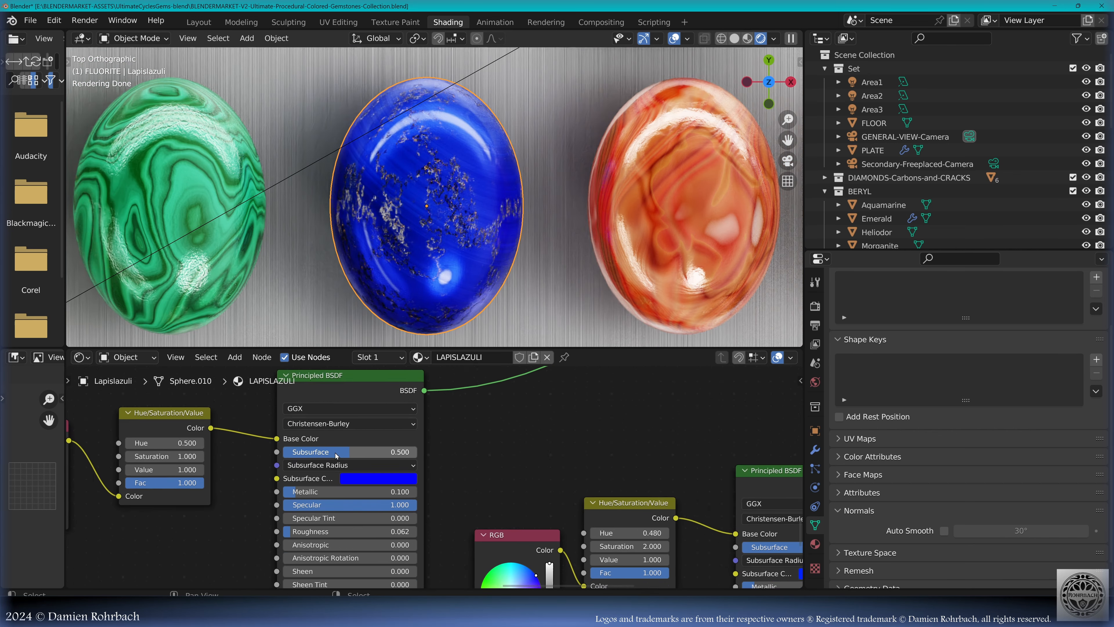
click(386, 452)
text(1)
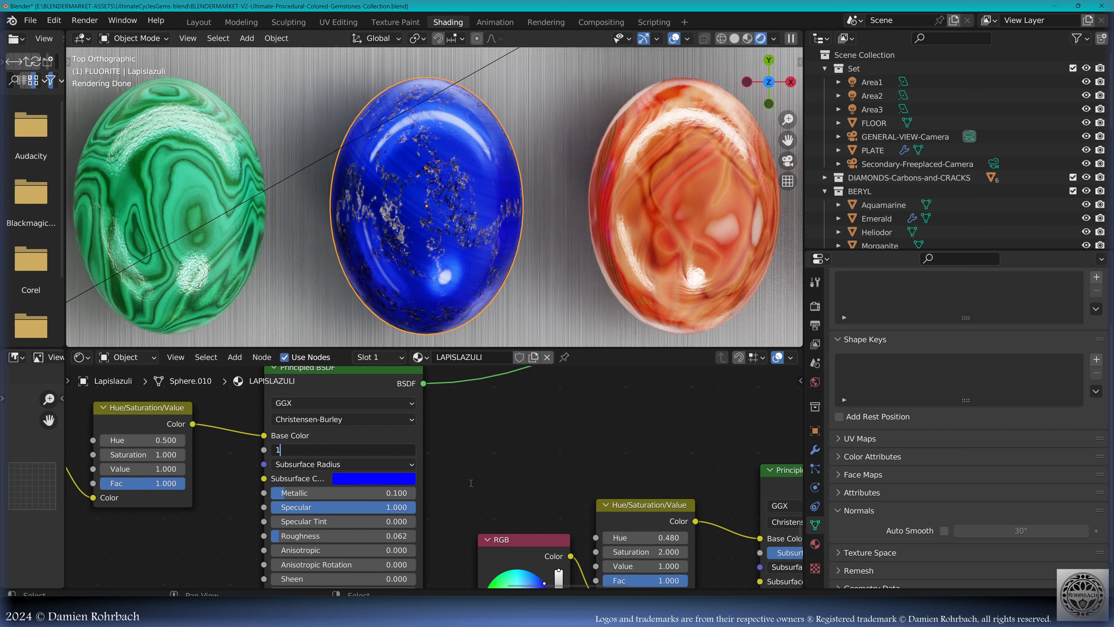
key(Return)
click(354, 449)
text(0)
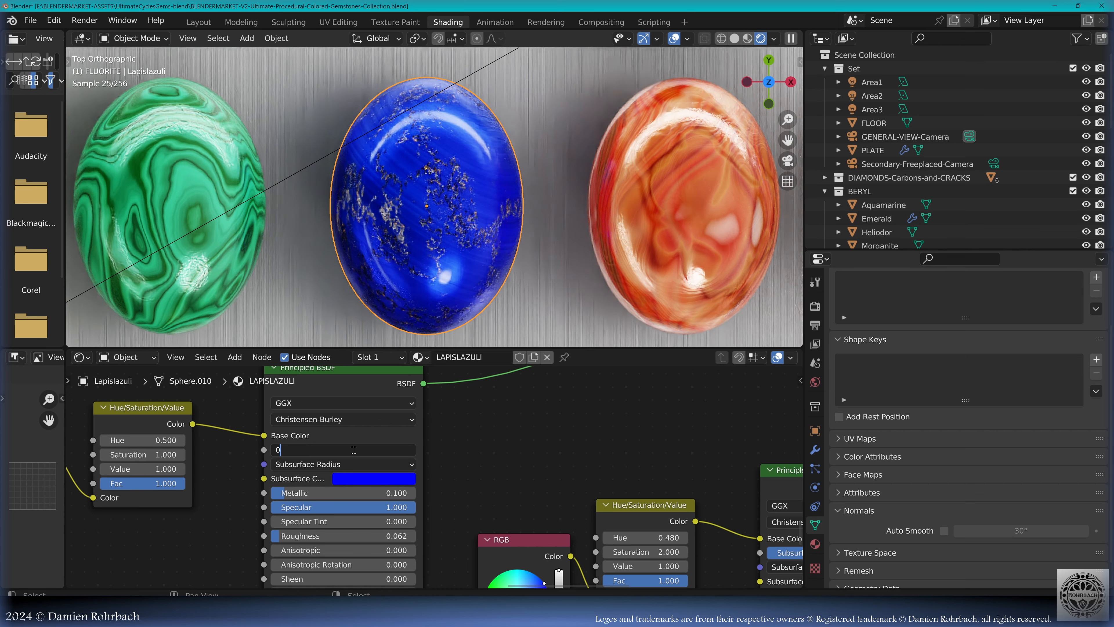
key(Return)
Step: Set the second Principled BSDF's Subsurface to 0
middle_drag(476, 504, 327, 437)
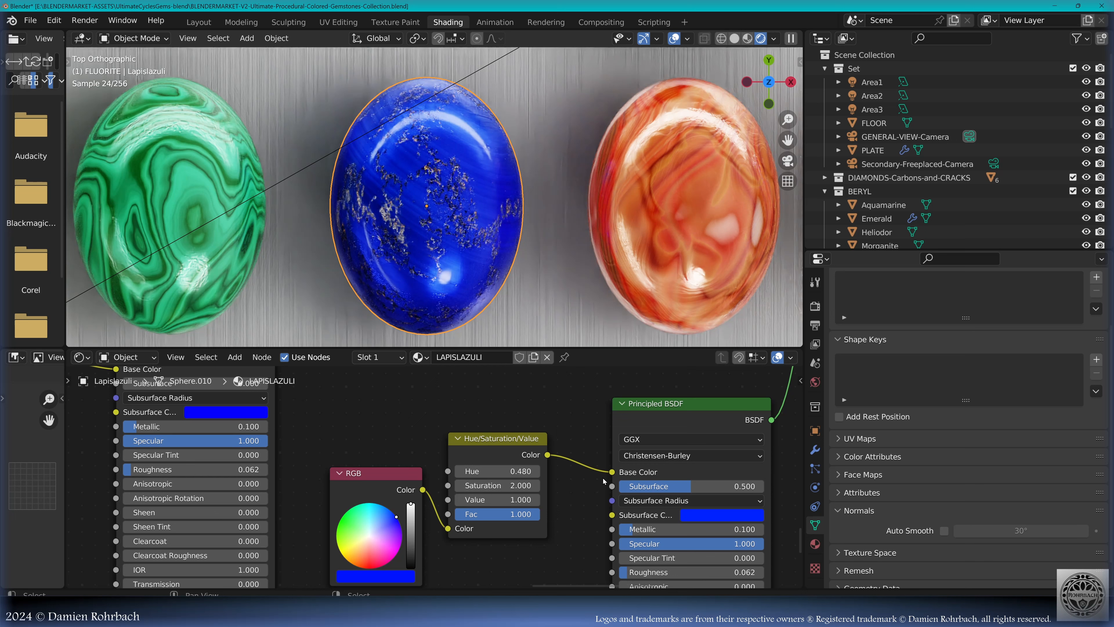
click(727, 491)
text(0)
key(Return)
Step: Set Hue to 0.5 and Saturation to 1 on the Hue/Saturation/Value node feeding the second Principled BSDF
middle_drag(513, 544, 546, 540)
scroll(523, 518, up, 1)
drag(539, 468, 549, 468)
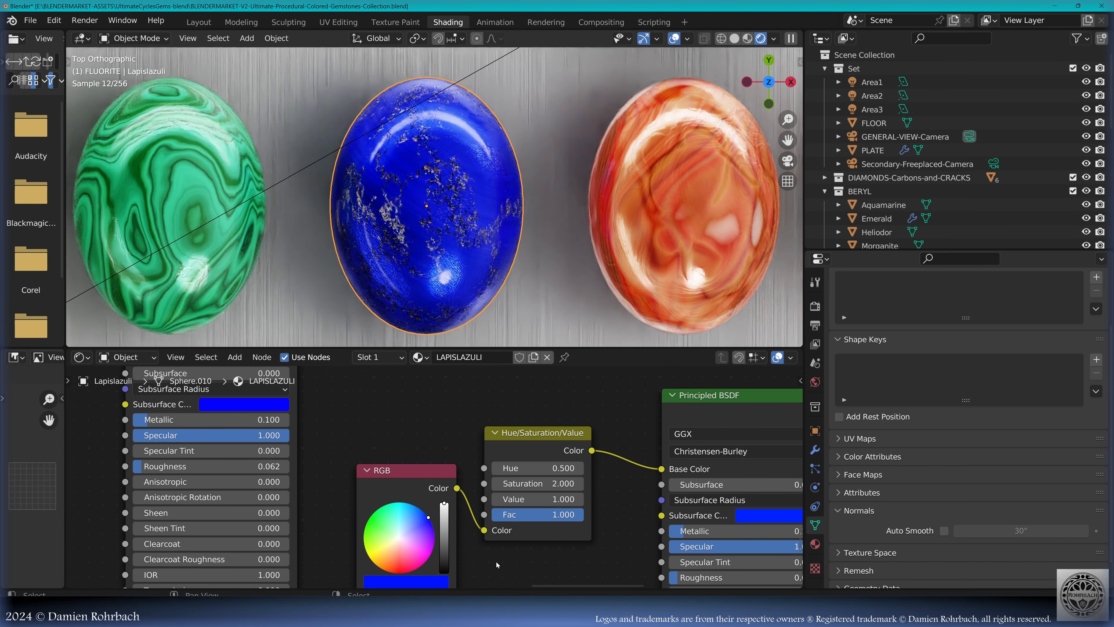
scroll(495, 560, down, 1)
middle_drag(494, 561, 623, 583)
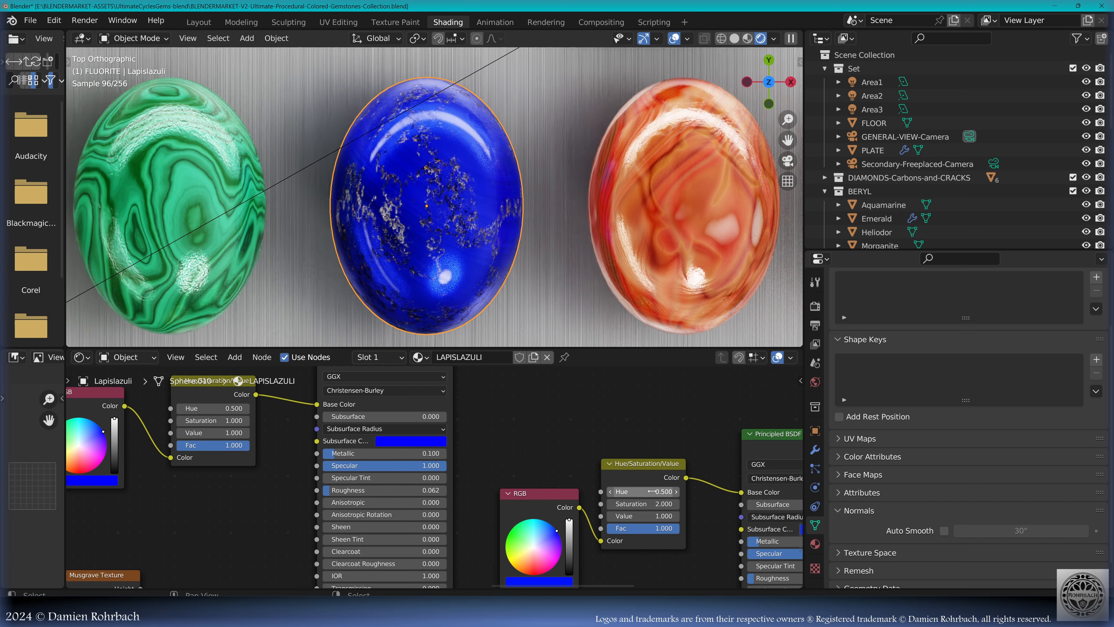
click(648, 505)
text(1)
key(Return)
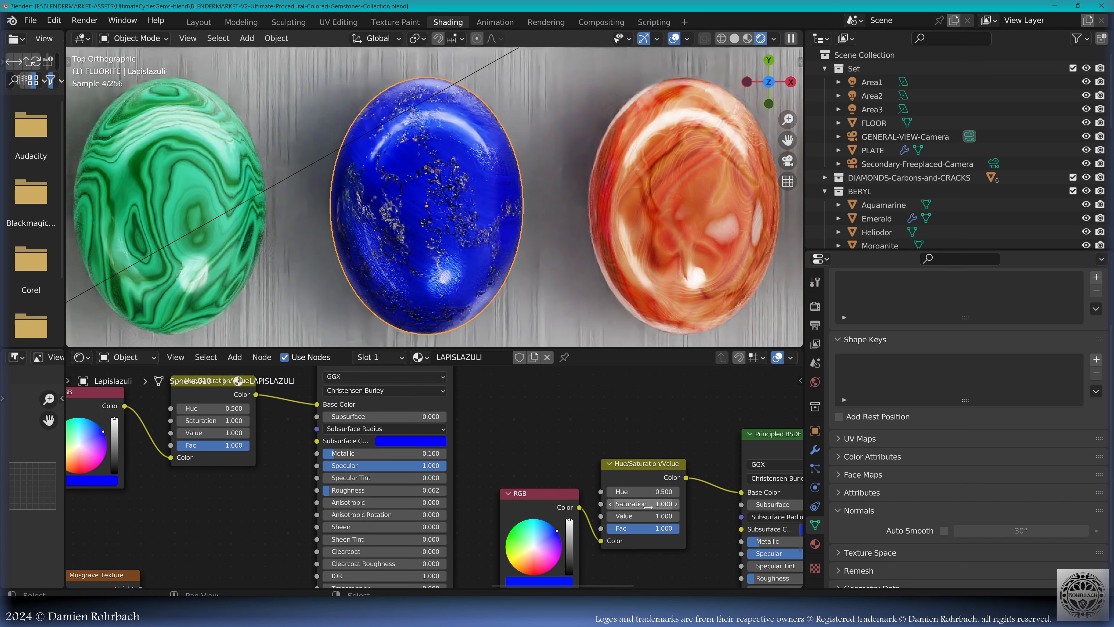
Step: Match the second RGB node's colour to the first RGB node's blue by sampling it with the eyedropper
scroll(599, 557, down, 1)
click(596, 546)
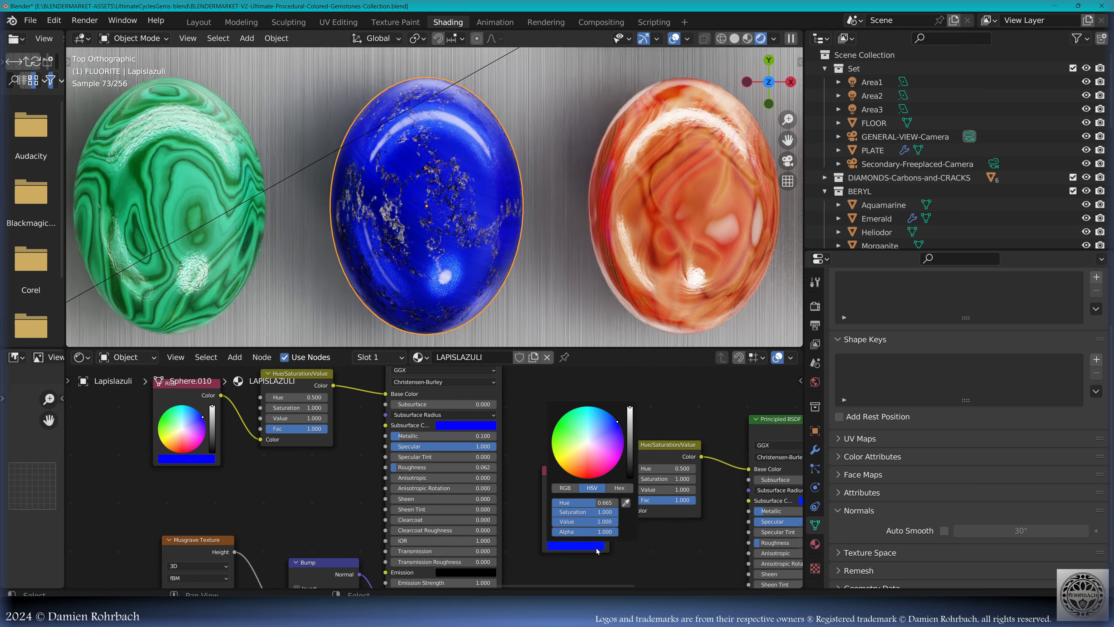
click(607, 475)
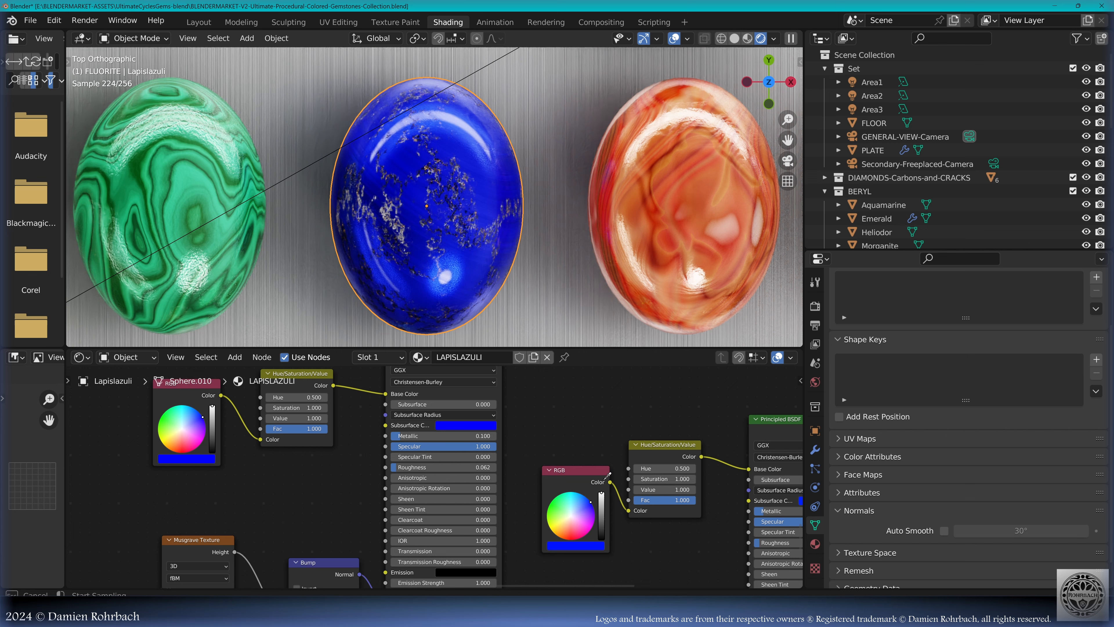
click(210, 458)
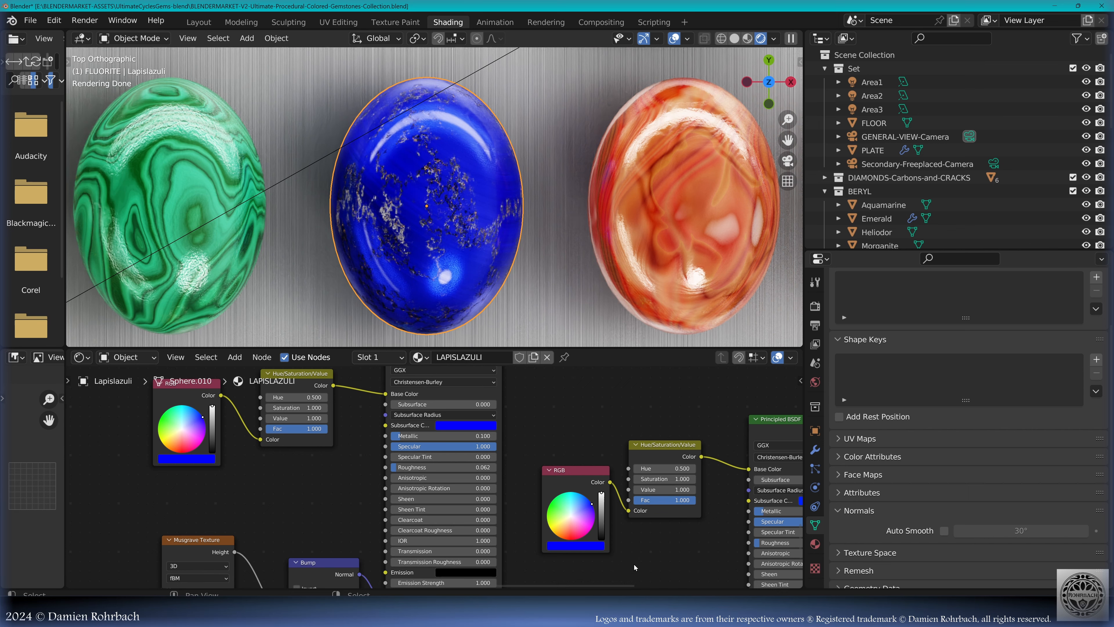
Step: Examine the lapis lazuli's Noise Texture, Brightness/Contrast and Marble Effect nodes feeding the Mix Shader
scroll(646, 549, down, 4)
middle_drag(741, 452, 386, 545)
scroll(447, 458, up, 2)
middle_drag(447, 458, 415, 489)
scroll(436, 481, up, 2)
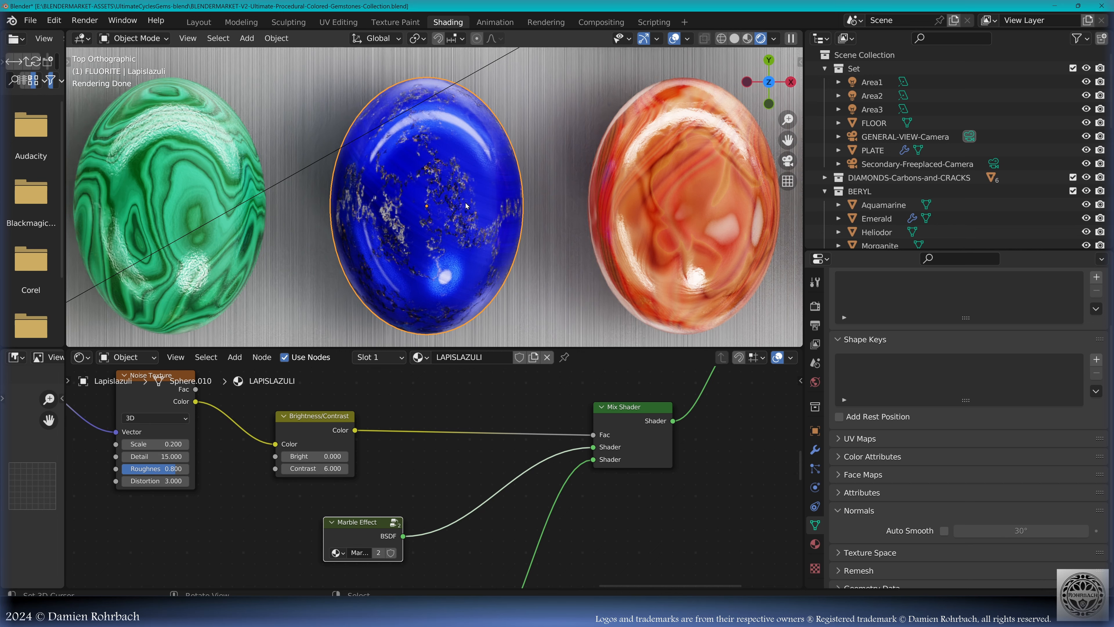
Step: Select the round red coral gemstone and centre it for a closer look at its material
scroll(466, 203, down, 8)
shift+middle_drag(621, 291, 520, 329)
scroll(457, 204, up, 8)
right_click(502, 154)
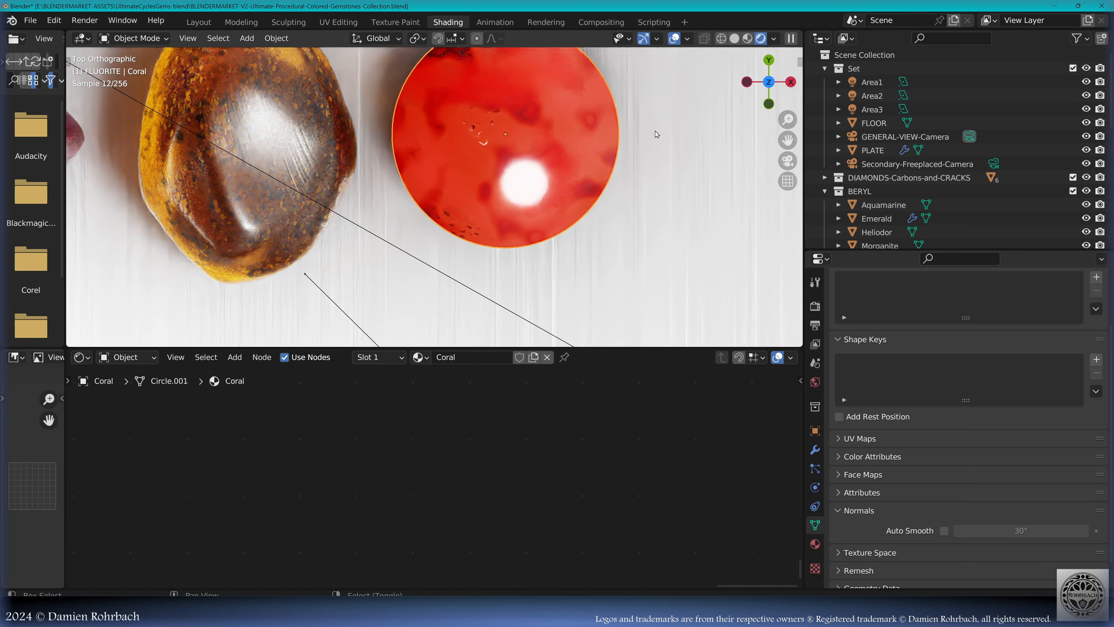
middle_drag(502, 154, 595, 246)
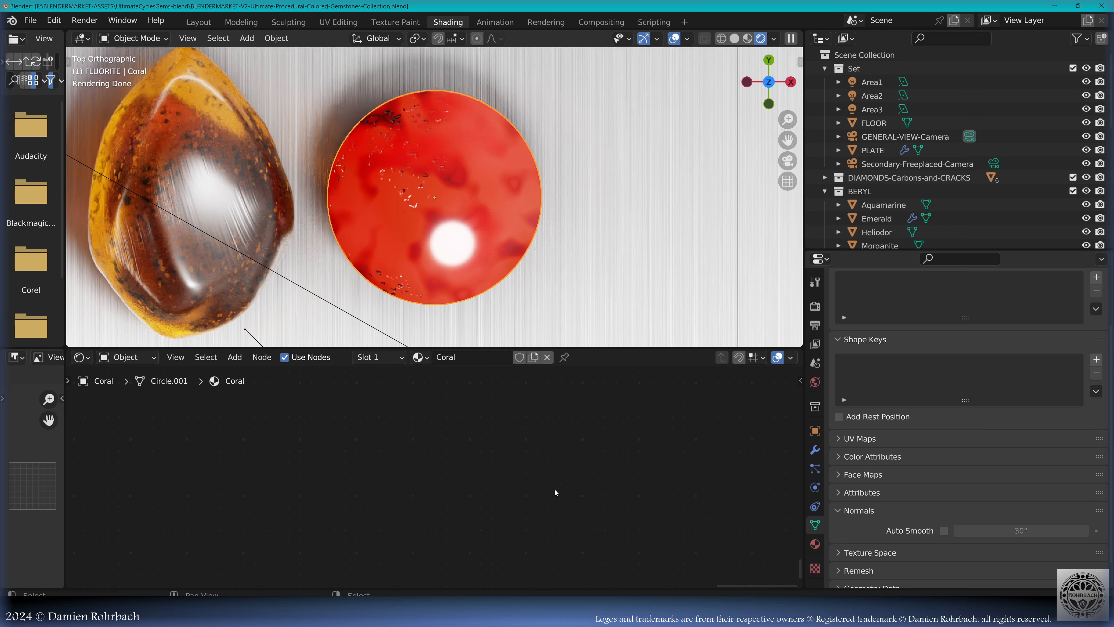
Step: Disconnect the Multiply node from the Subsurface input of the coral's Principled BSDF
key(Home)
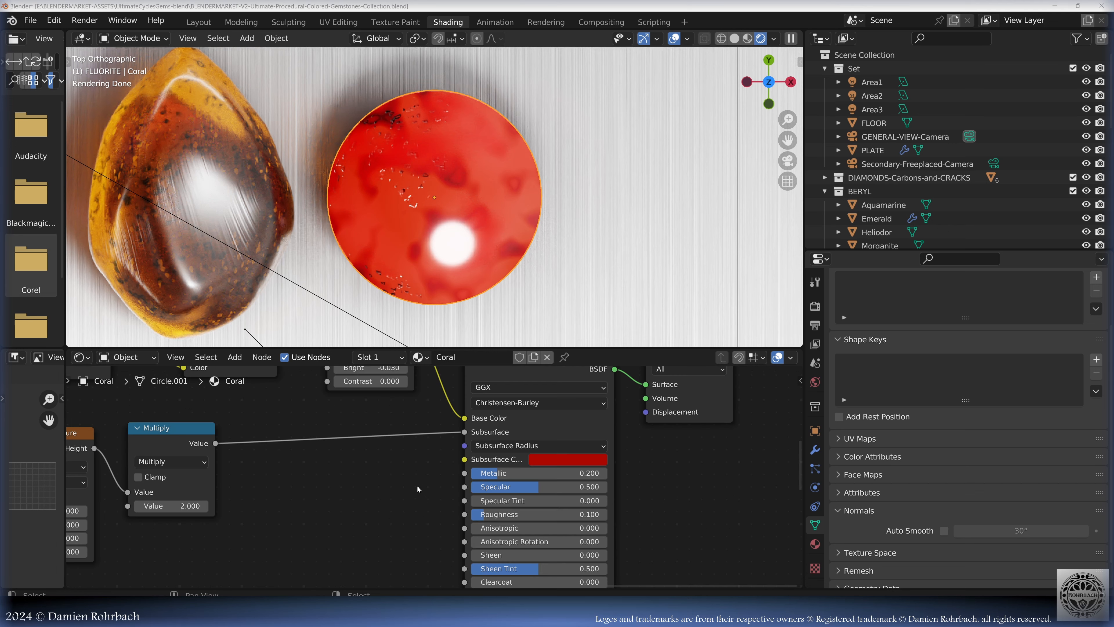
middle_drag(417, 485, 374, 484)
scroll(397, 460, up, 2)
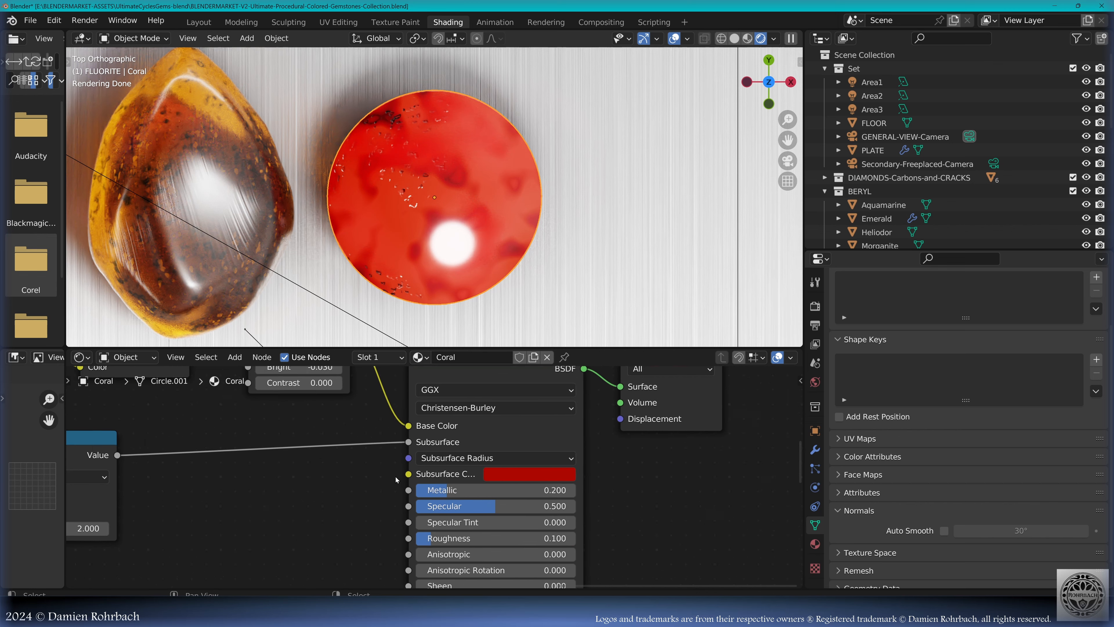
drag(407, 443, 311, 465)
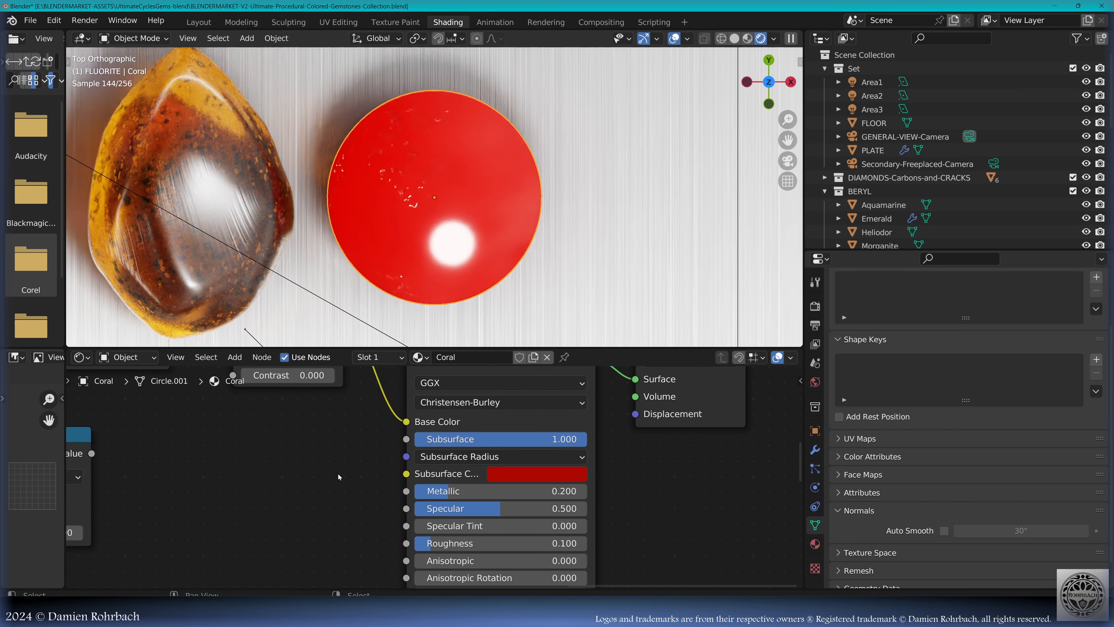
Step: Remove the dark middle stop and the orange first stop from the coral's Color Ramp, leaving only bright red
scroll(663, 507, down, 4)
scroll(488, 494, up, 4)
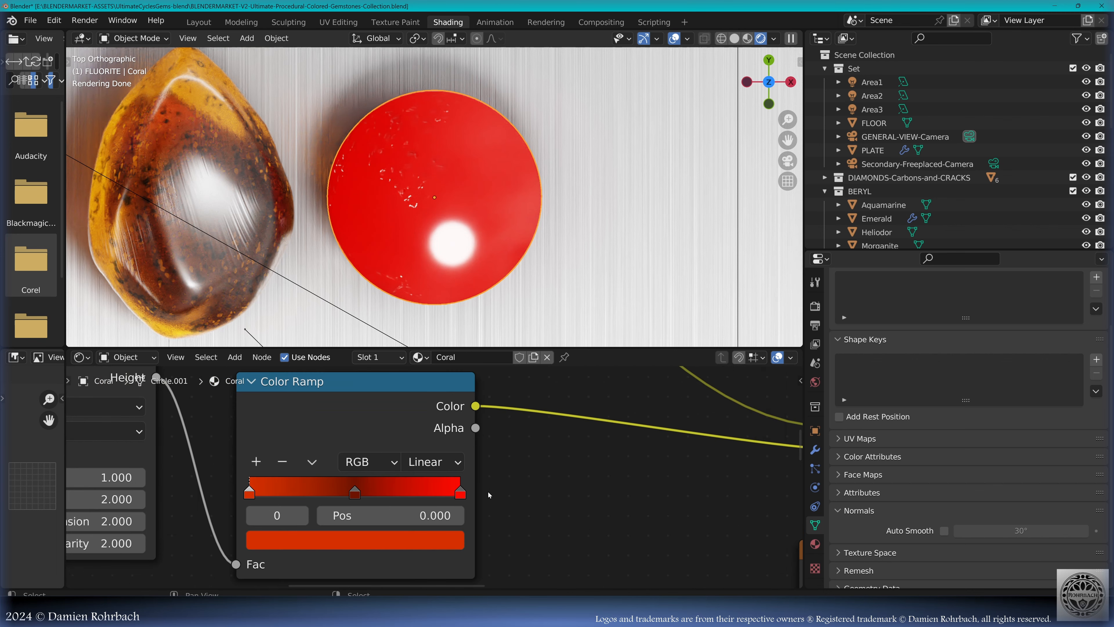
click(355, 492)
click(282, 462)
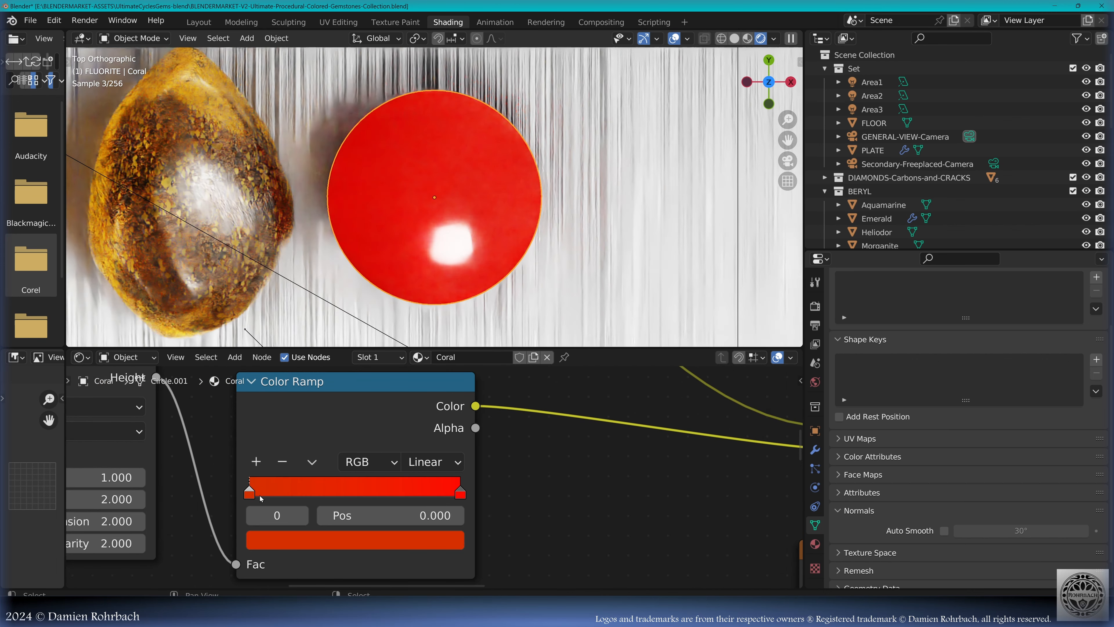
click(282, 462)
Step: Inspect the coral's surface in perspective and disconnect the Brightness/Contrast node from the Principled BSDF's Base Color
middle_drag(473, 206, 535, 251)
scroll(504, 261, up, 3)
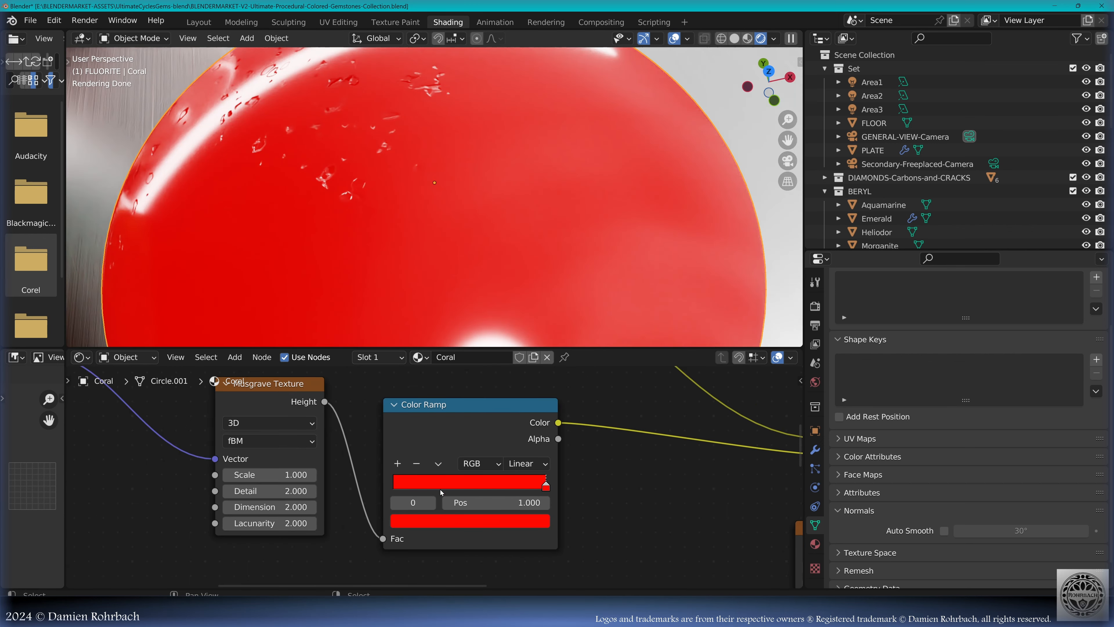
scroll(635, 467, down, 2)
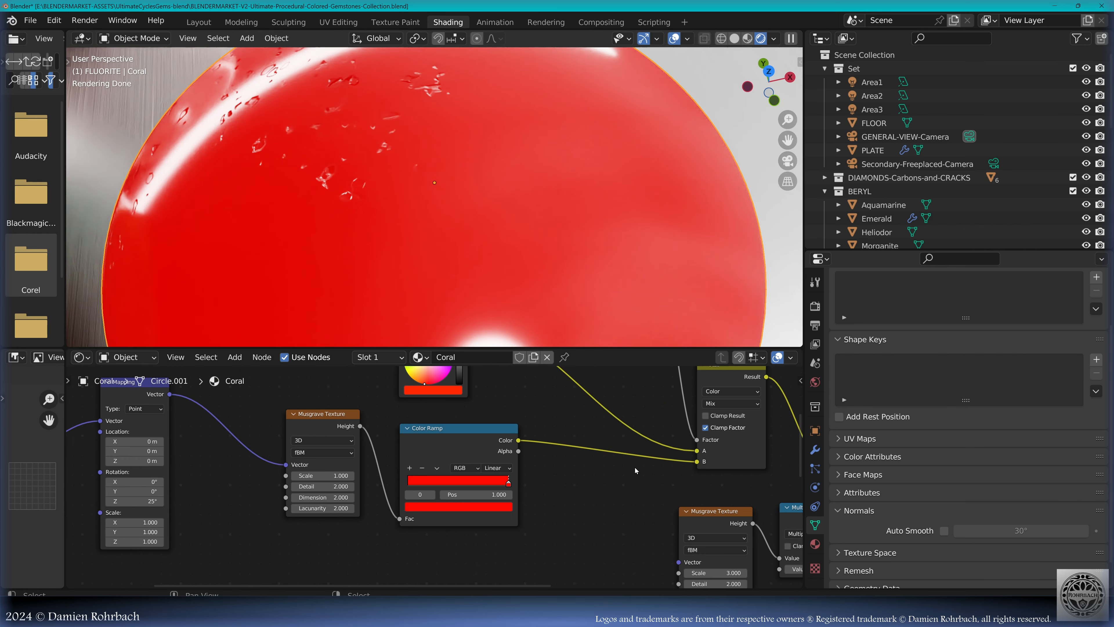
middle_drag(747, 459, 179, 428)
scroll(476, 454, up, 1)
scroll(476, 454, up, 6)
middle_drag(420, 413, 390, 436)
scroll(458, 516, down, 5)
scroll(435, 474, up, 2)
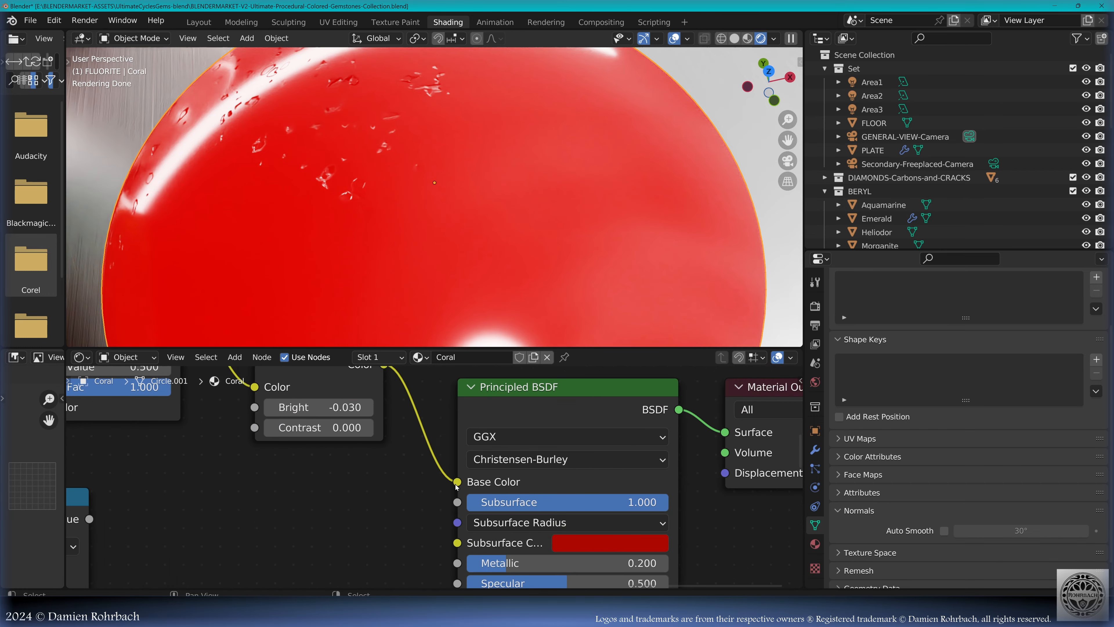
drag(457, 482, 397, 537)
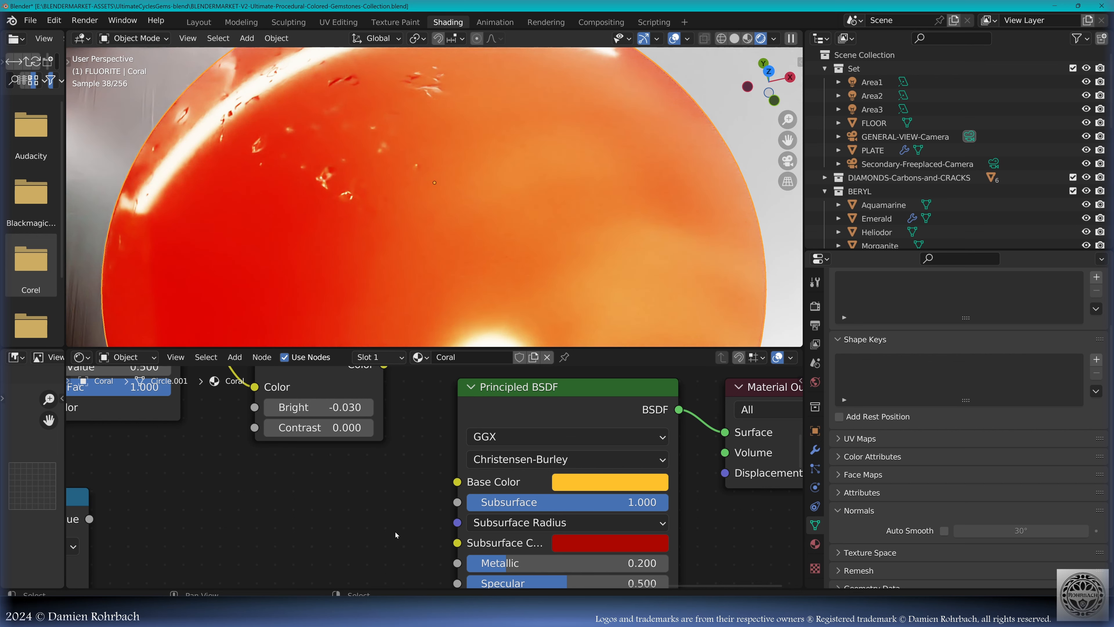
Step: Set the Subsurface of the coral's Principled BSDF to 0
click(570, 503)
text(0)
key(Return)
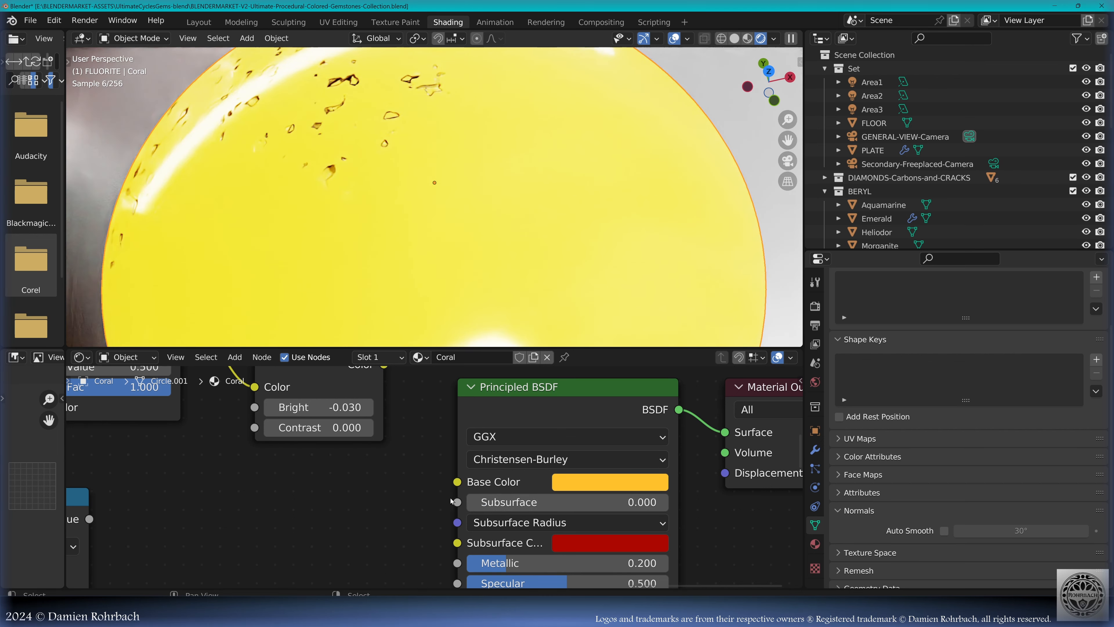
Step: Set the coral's Base Color to a darker red with Hue 0.001, Saturation 1 and Value 0.585
click(614, 481)
drag(627, 350, 624, 354)
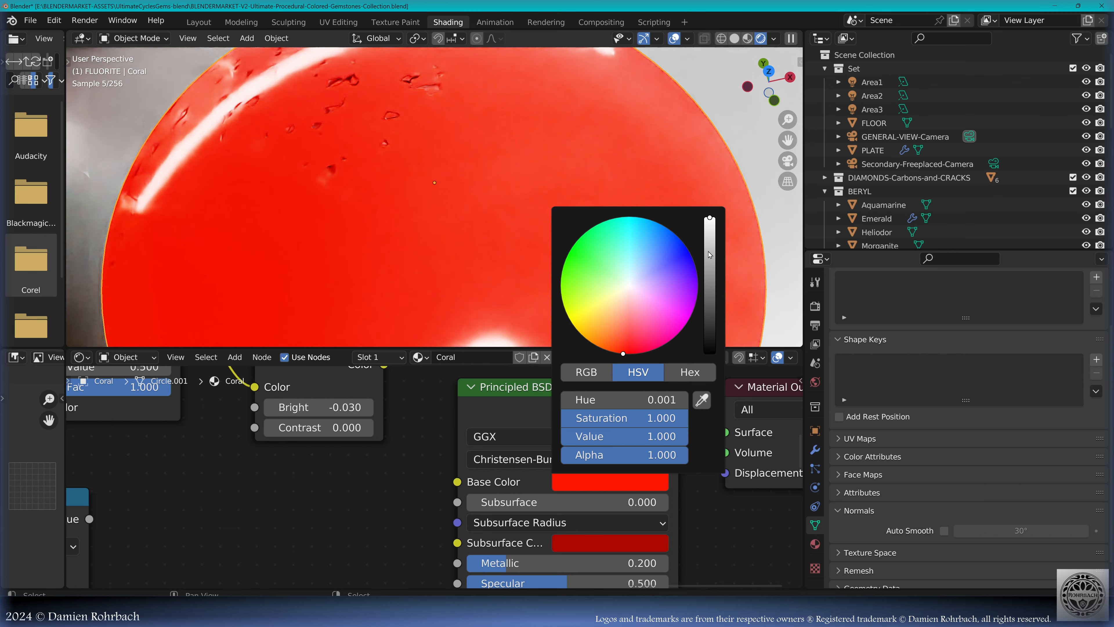
mouse_move(709, 255)
mouse_down()
mouse_move(709, 290)
mouse_move(716, 247)
mouse_up()
click(623, 482)
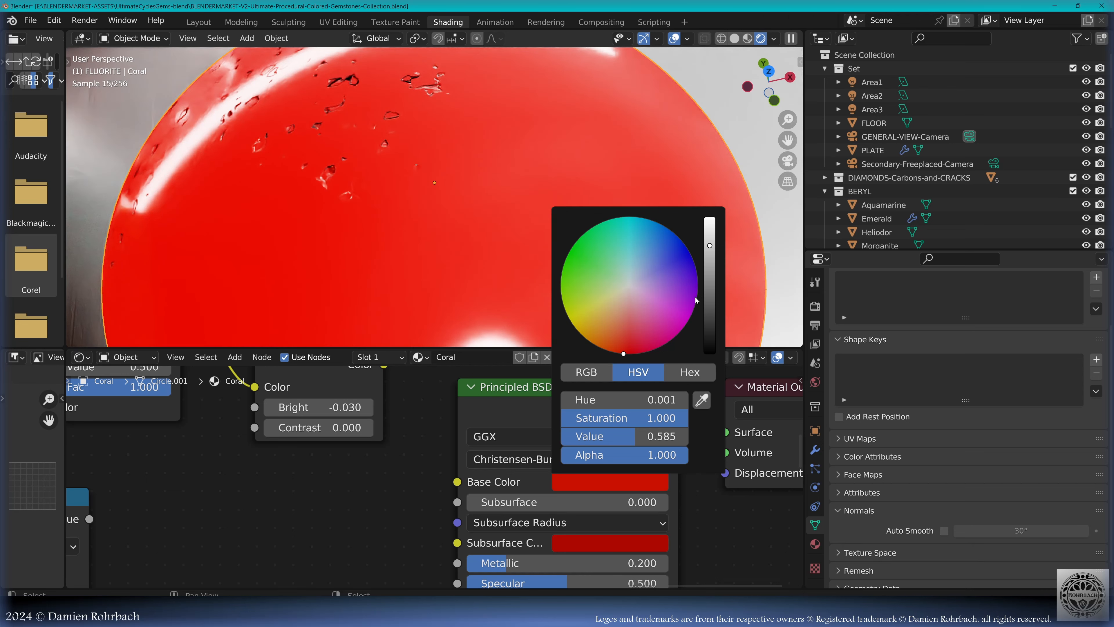
Step: Check the coral's surface from another angle, then look at its modifiers and the World surface settings
scroll(523, 210, down, 4)
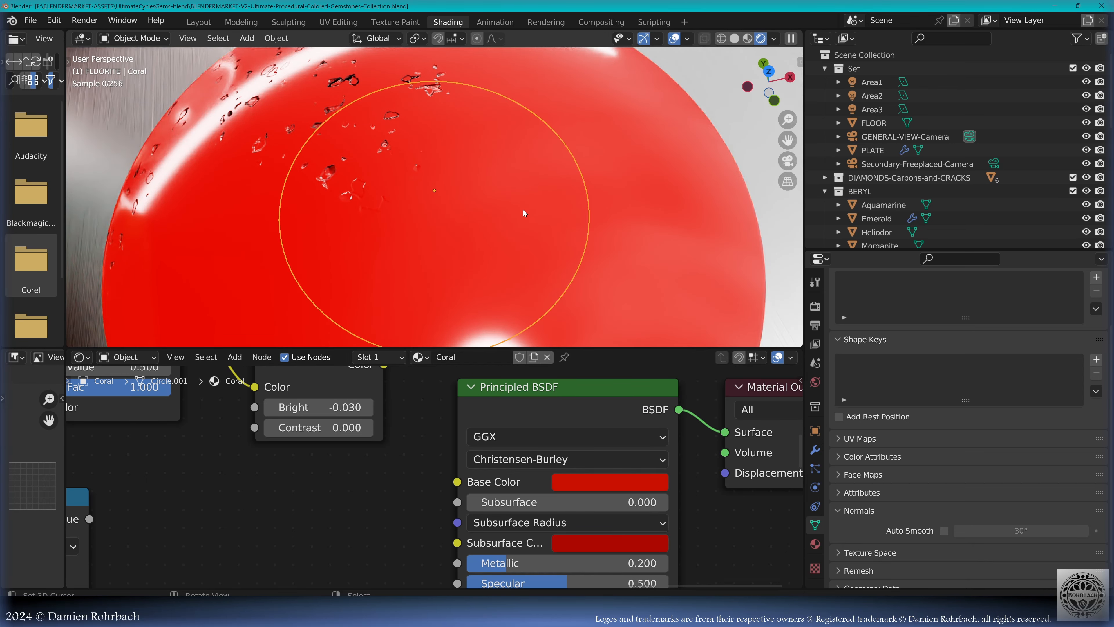
middle_drag(523, 210, 549, 221)
scroll(549, 221, up, 4)
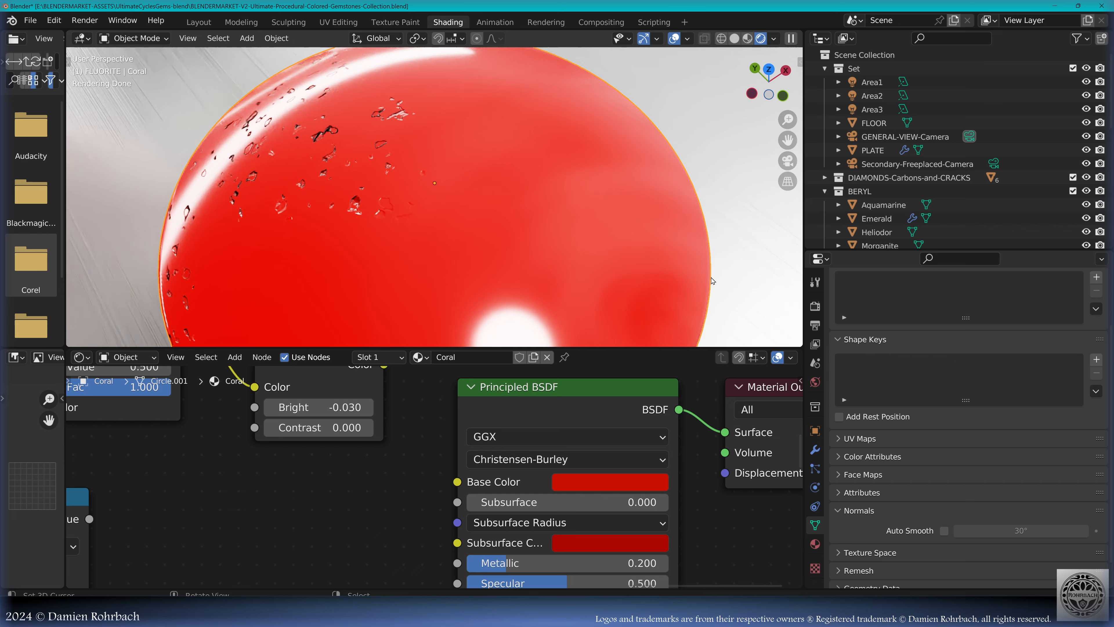
click(815, 449)
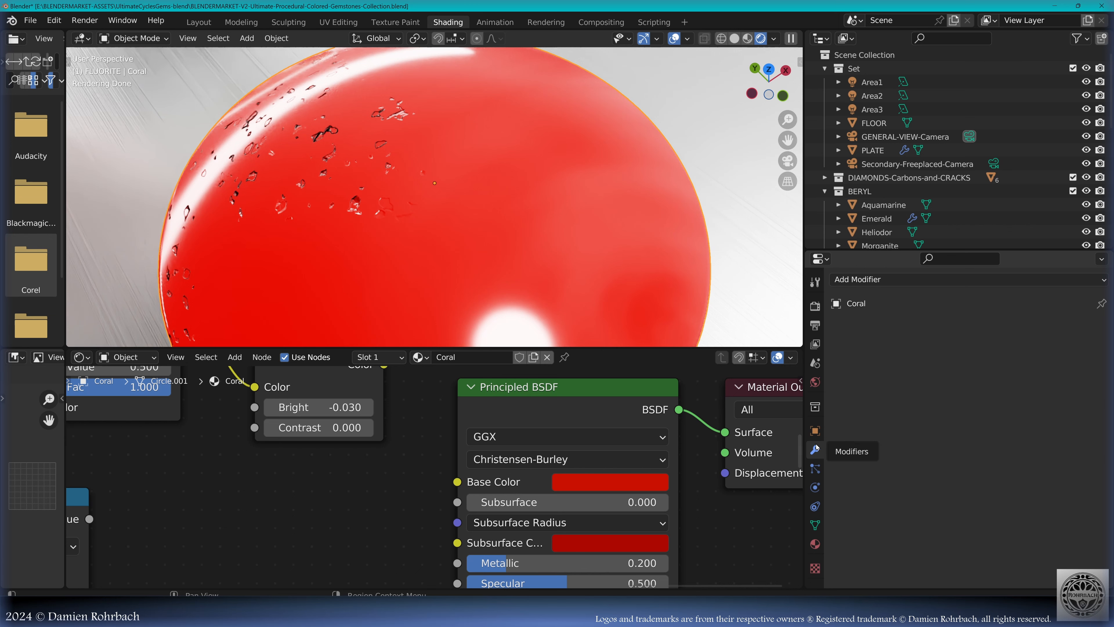
click(816, 382)
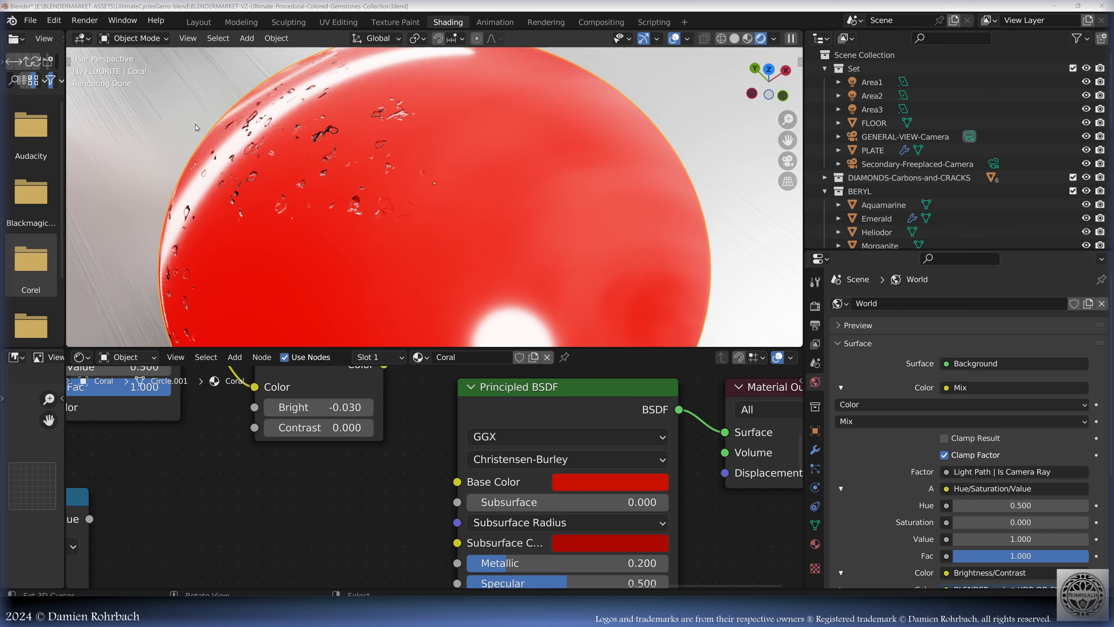
Step: Switch to the Layout workspace and display the whole gemstone collection in Solid shading with X-ray off
click(189, 7)
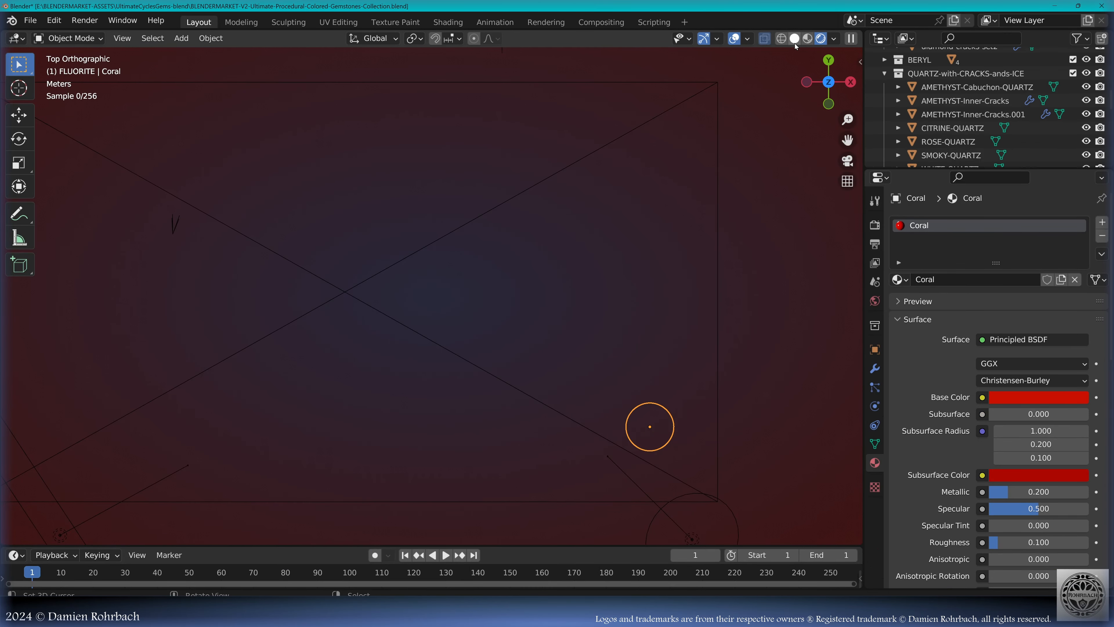
click(810, 38)
key(alt+z)
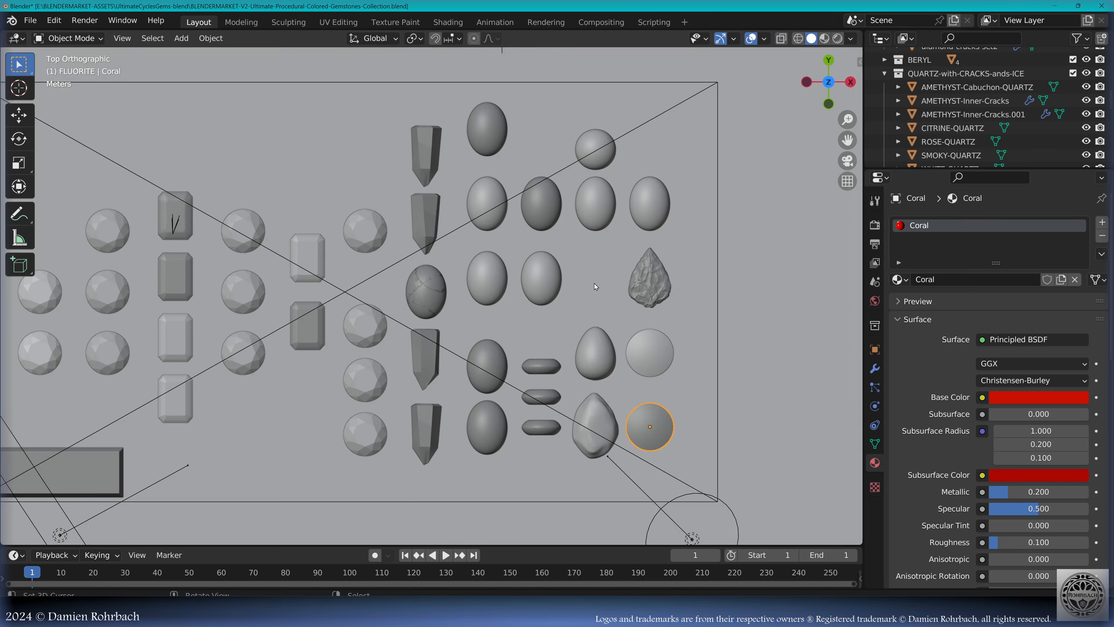
Step: Add a UV sphere to the scene in the front orthographic view
key(KP_1)
click(181, 38)
mouse_move(184, 54)
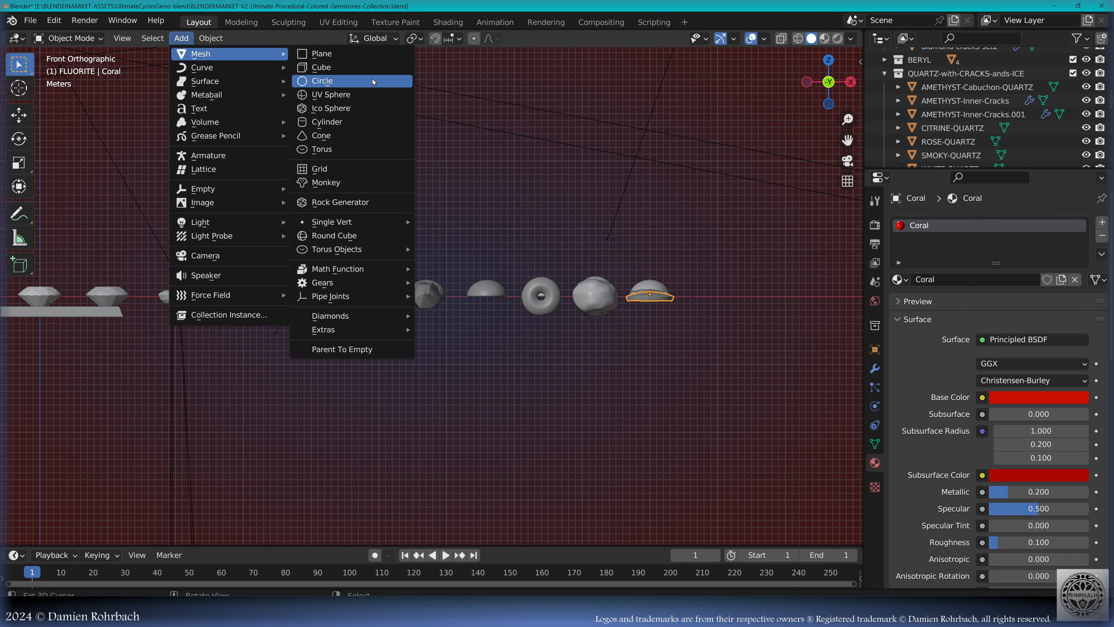
click(327, 97)
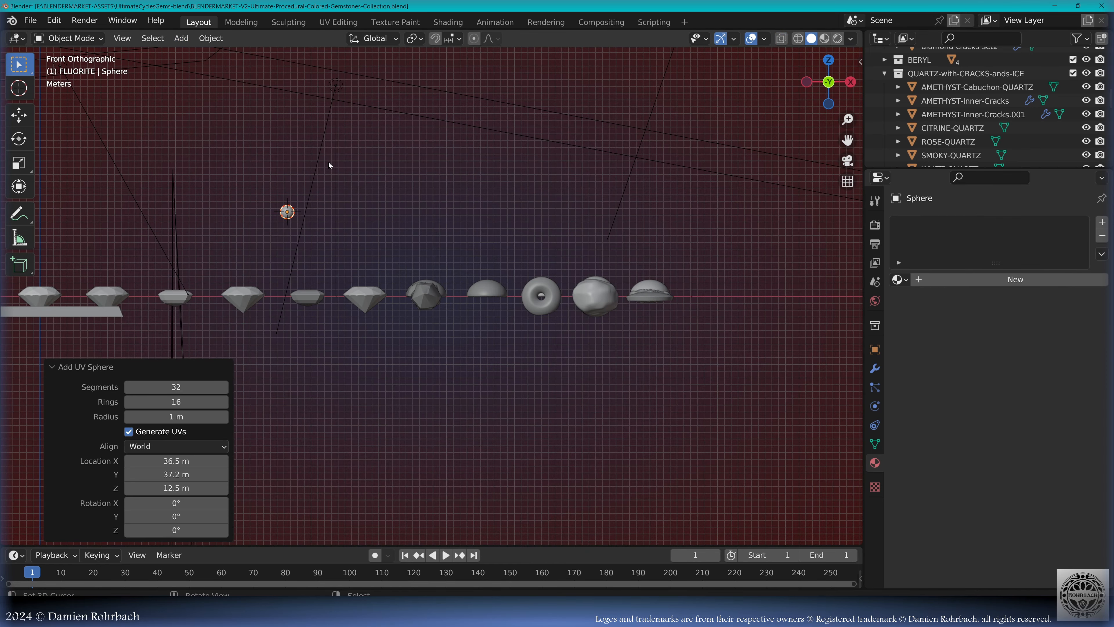
Step: Set the new UV sphere to 80 segments, 40 rings and a 3 m radius
click(185, 387)
text(80)
key(Return)
click(184, 402)
text(40)
key(Return)
click(178, 416)
text(3)
key(Return)
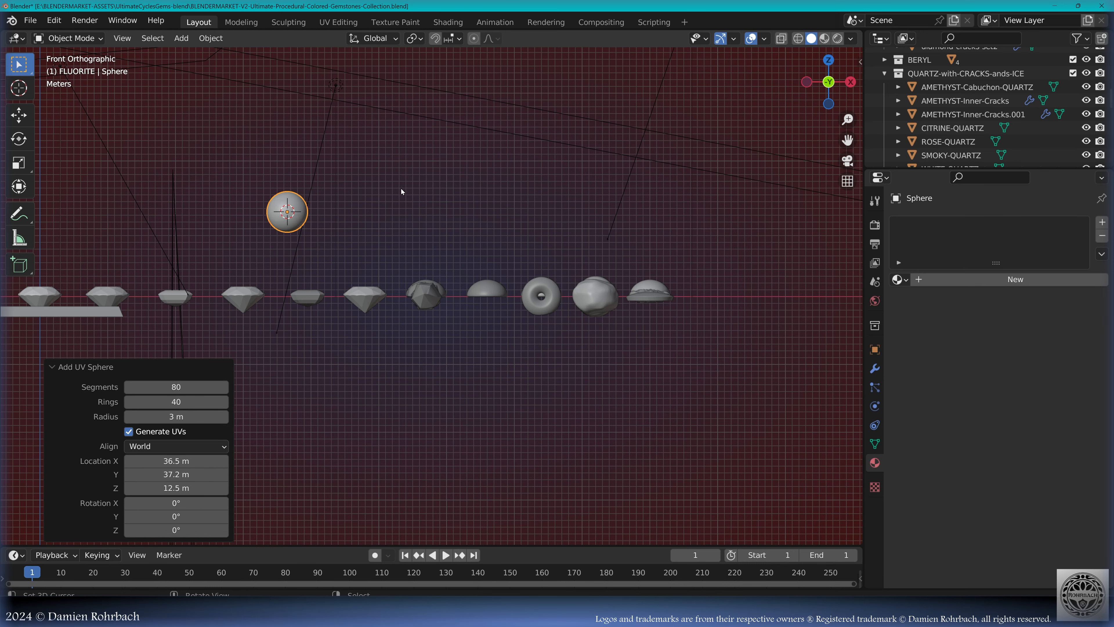
Step: Rename the new sphere as 6mm-BEAD and shade it smooth
key(KP_Decimal)
key(F2)
text(6mm-)
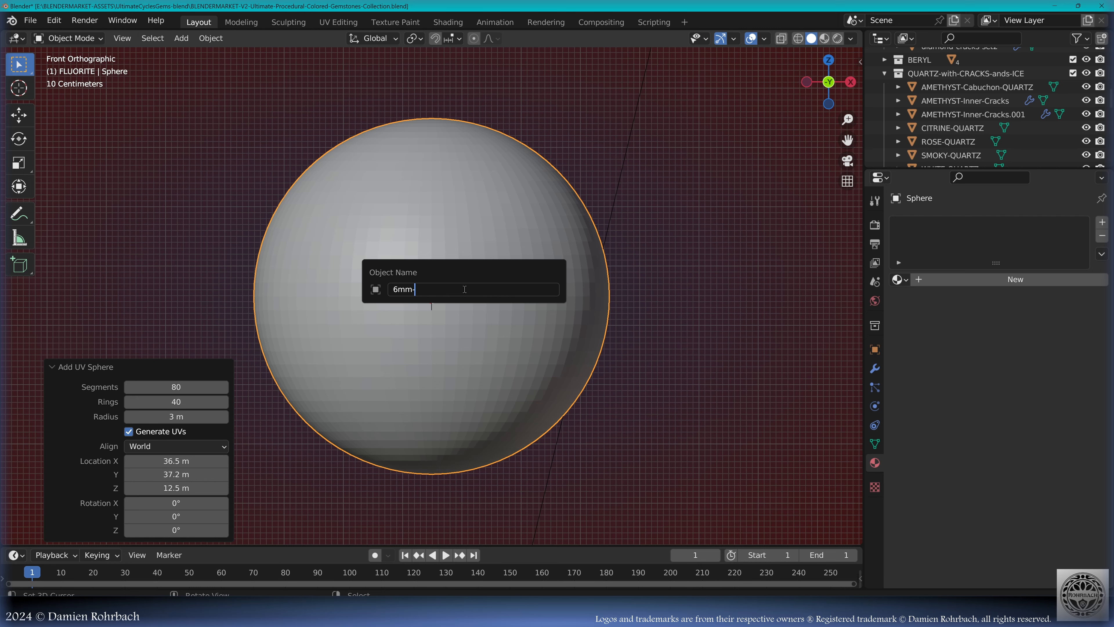
text(BEAD)
key(Return)
click(228, 39)
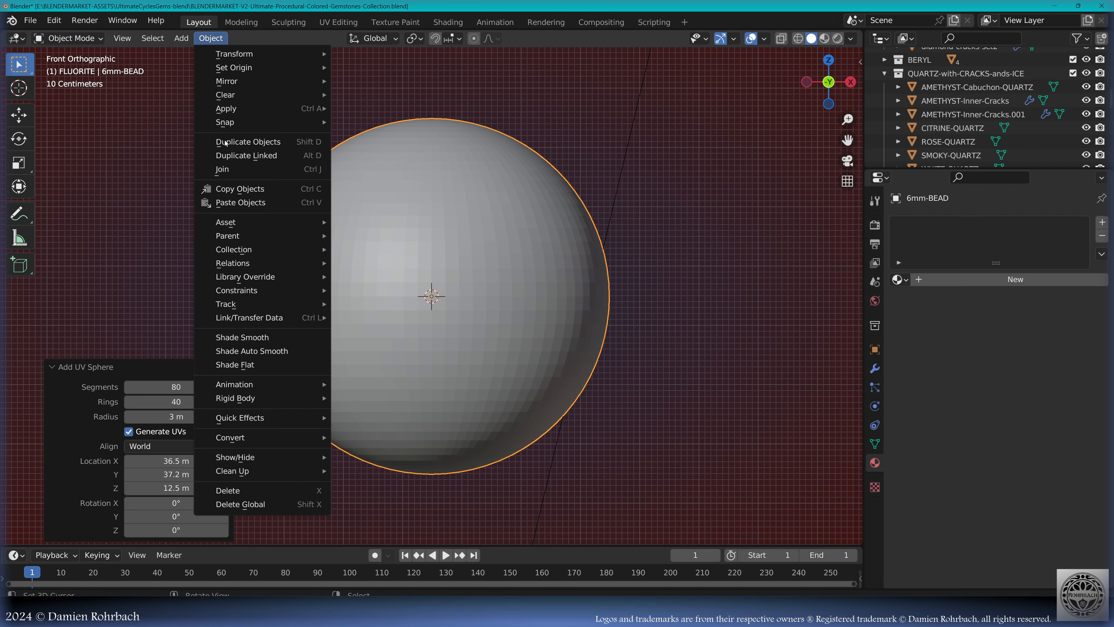
click(244, 339)
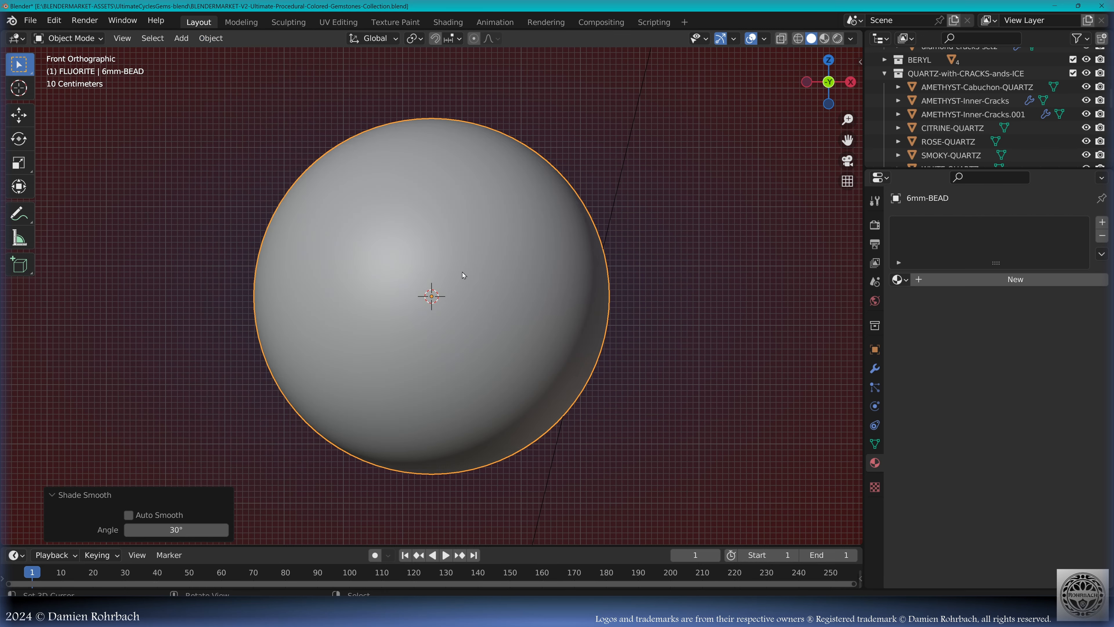
Step: Save the scene as a new file named BEADS
key(ctrl+shift+s)
click(448, 465)
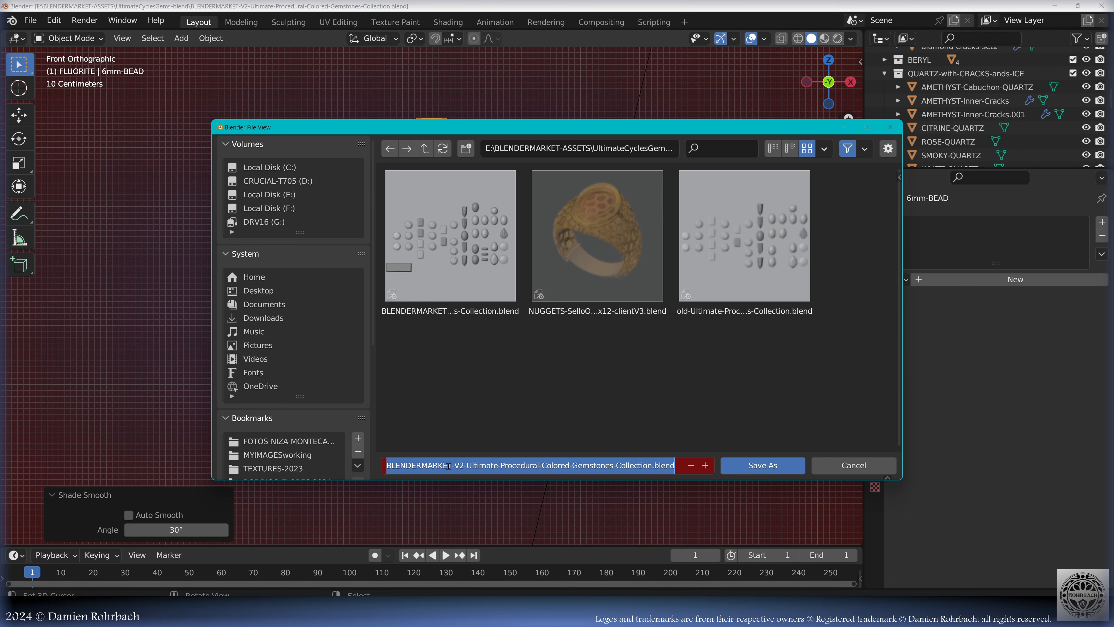
text(BEADS)
key(Return)
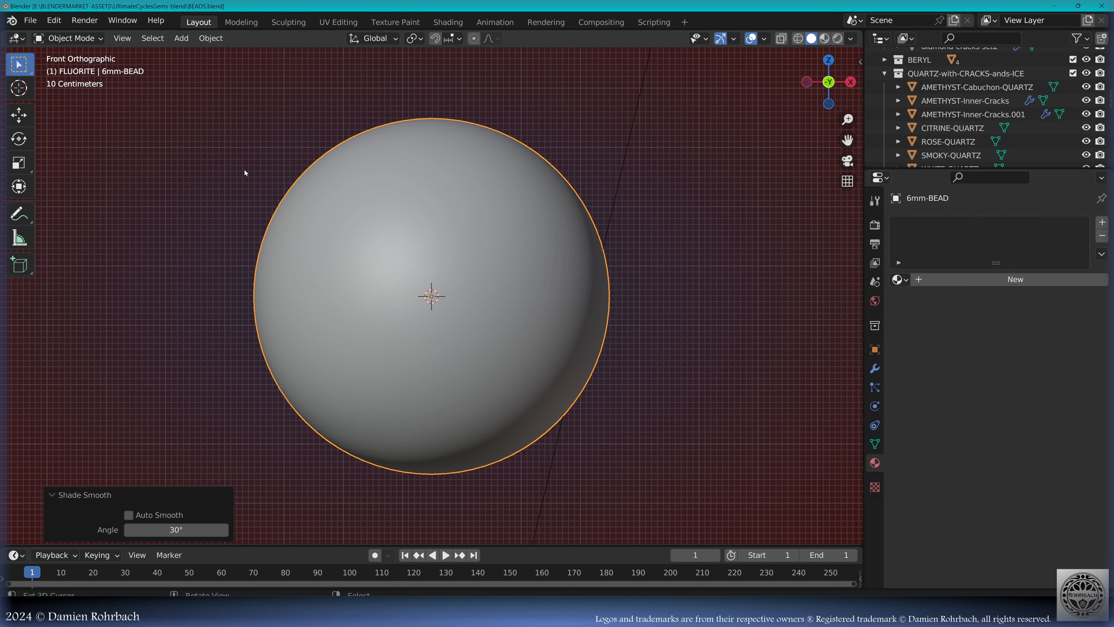
Step: Add a plane aligned to the view at the bead's centre and turn on X-ray display
click(181, 38)
mouse_move(198, 54)
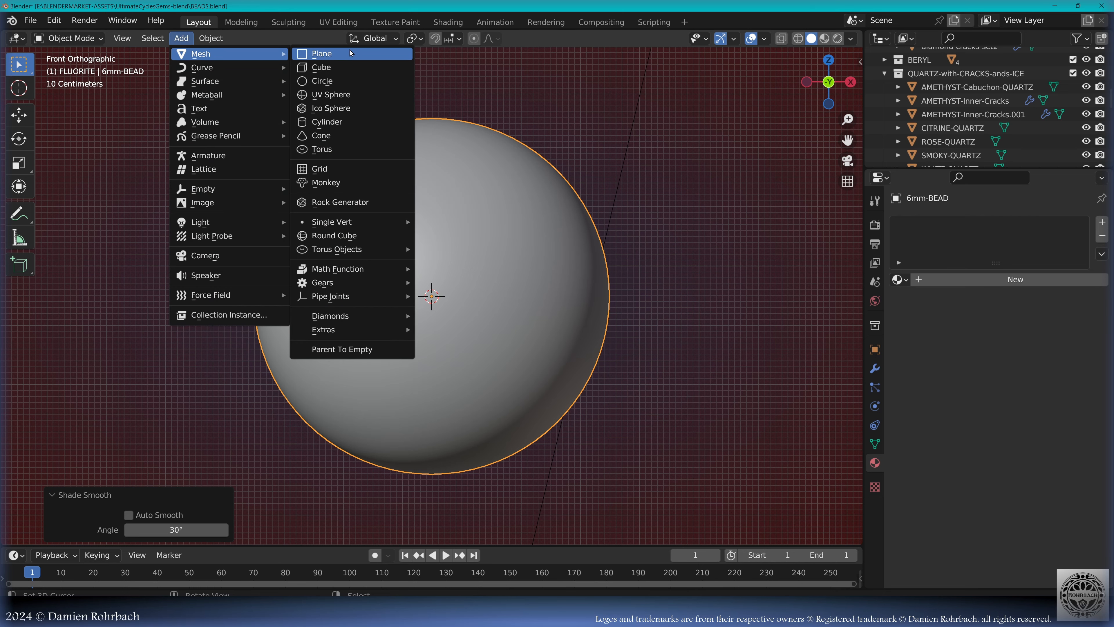
click(316, 54)
click(176, 446)
click(150, 474)
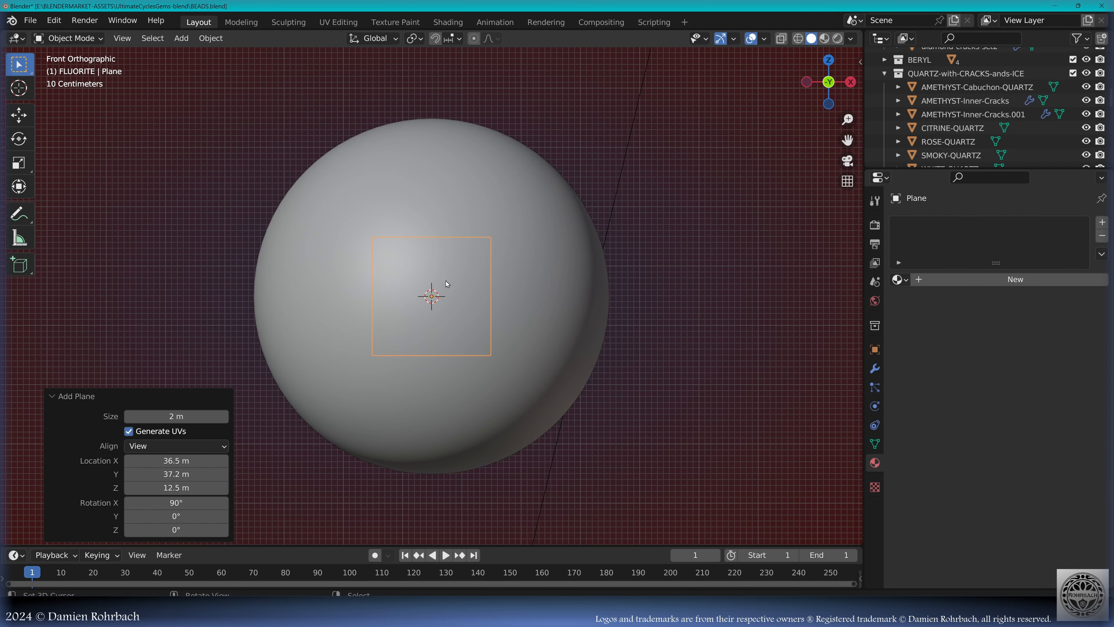
key(alt+z)
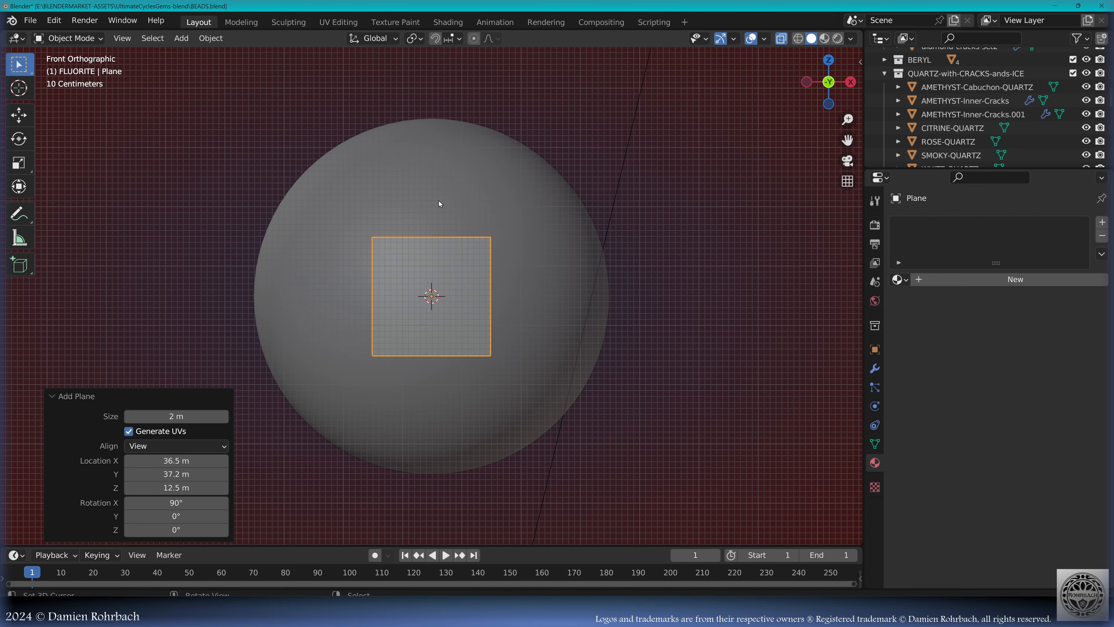
Step: Merge the plane's vertices at their center into one vertex and move it 0.4 m up in Z
key(Tab)
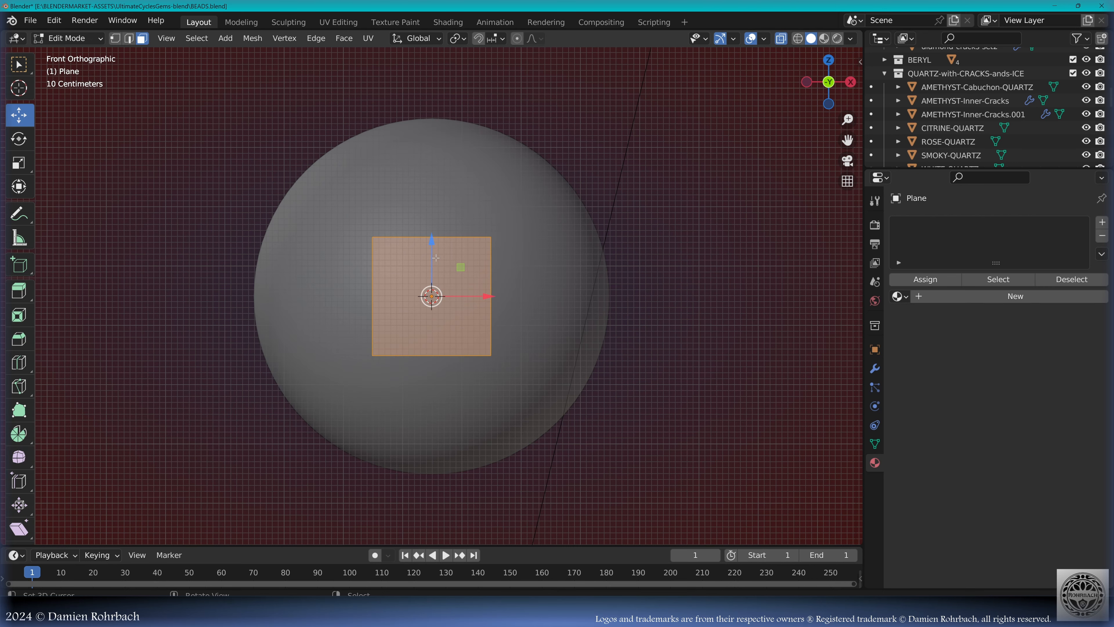
key(m)
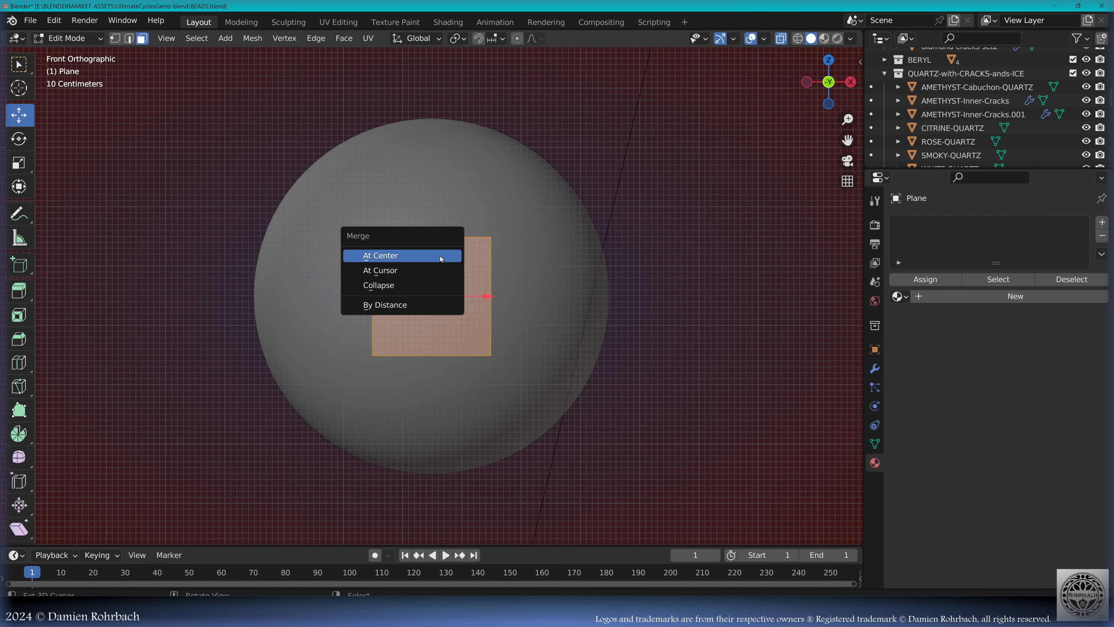
click(440, 255)
key(1)
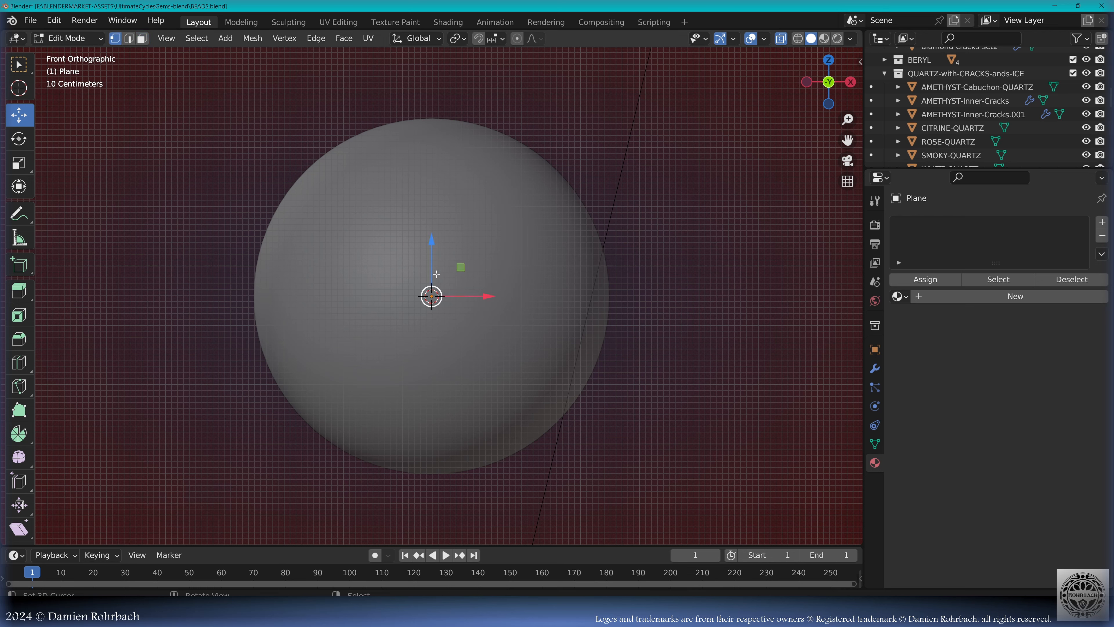
drag(430, 261, 429, 248)
click(176, 485)
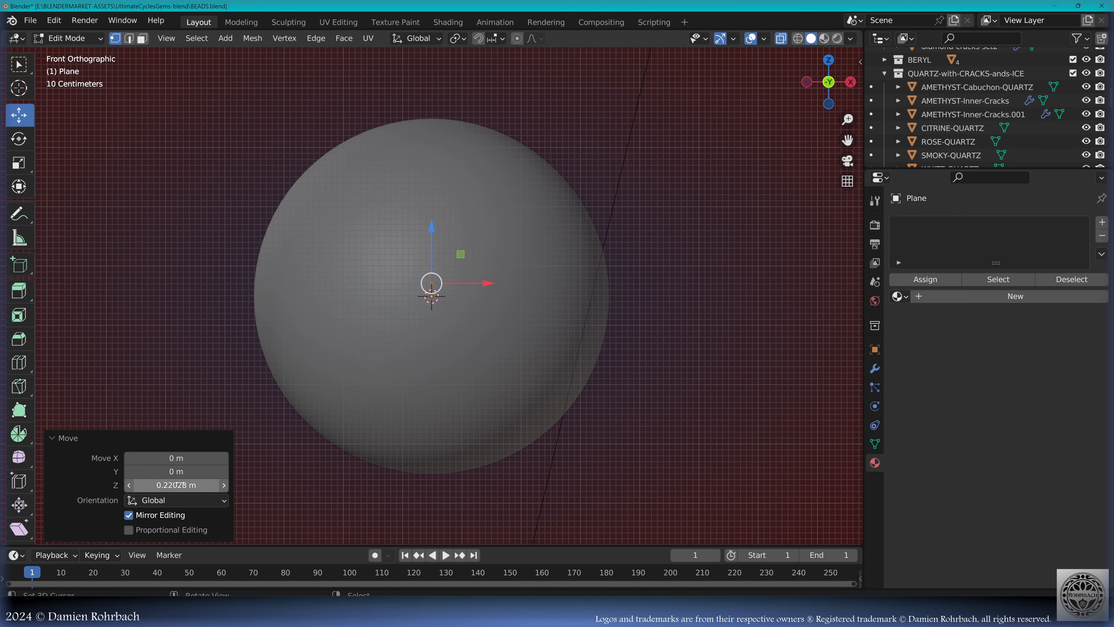
text(0.4)
key(Return)
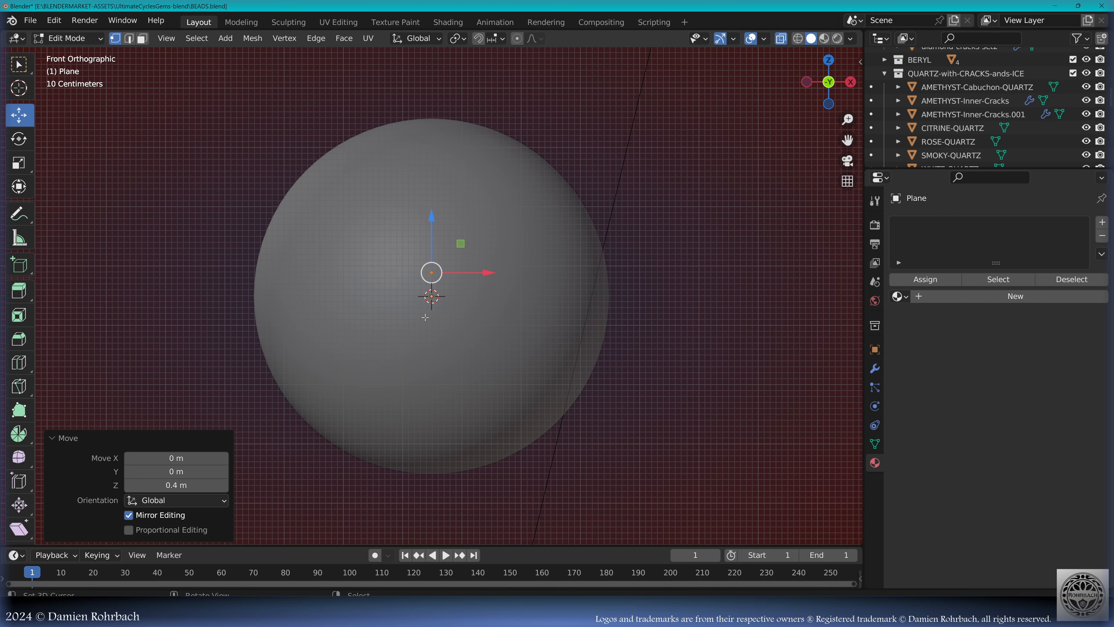
Step: Extrude the vertex four times in +X into a nearly horizontal, slightly rising profile line reaching the bead's edge
key(e)
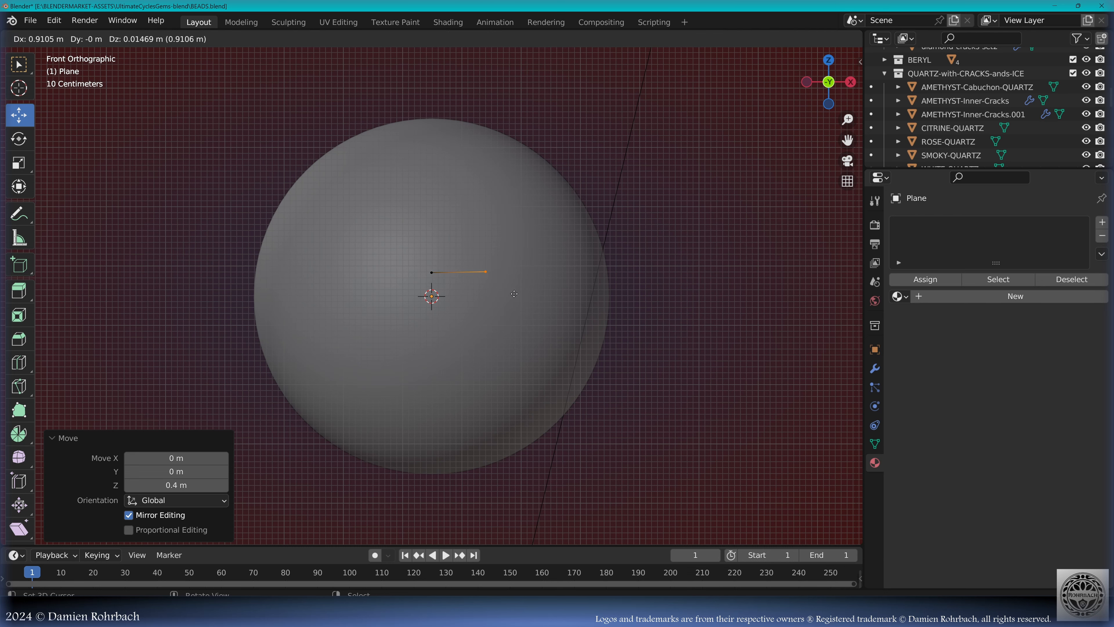
click(511, 294)
key(e)
click(575, 292)
key(e)
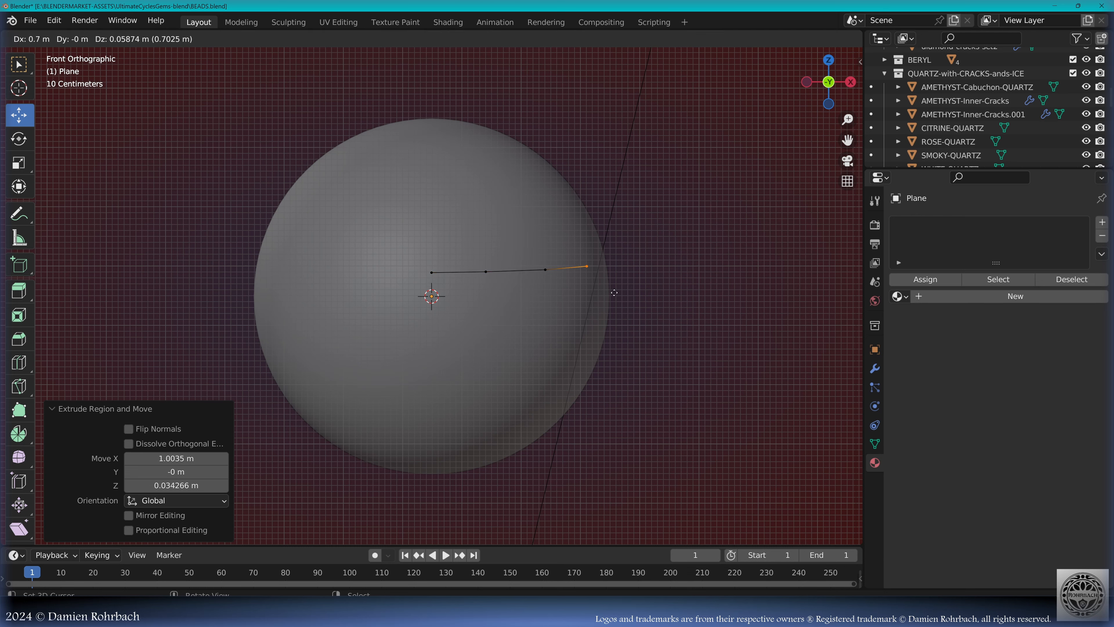
click(629, 292)
key(e)
click(635, 289)
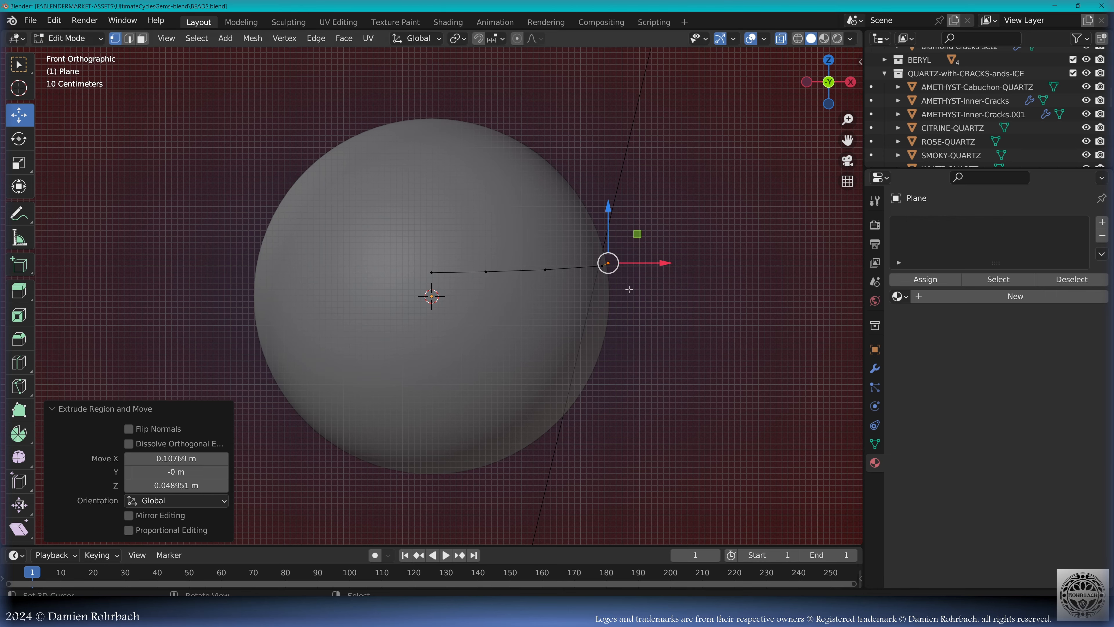
Step: Move the profile's end vertex about -0.13 m in X and -0.05 m in Z, close to the preceding vertex inside the bead
shift+middle_drag(635, 289, 485, 304)
scroll(500, 324, up, 6)
scroll(501, 324, up, 5)
shift+middle_drag(621, 251, 470, 321)
scroll(471, 321, up, 4)
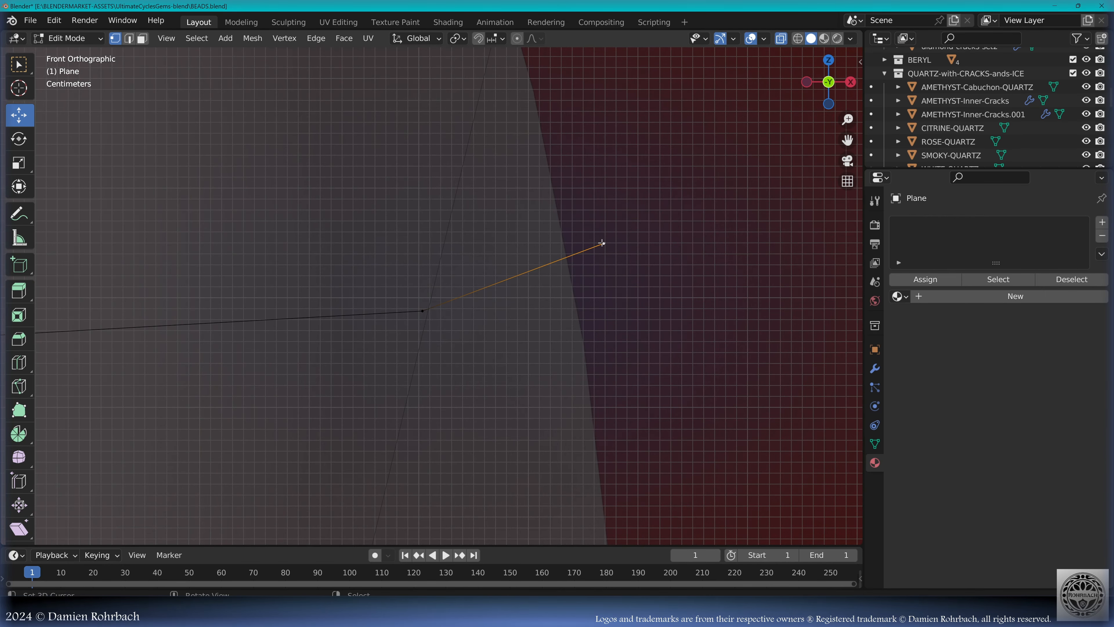
key(g)
click(439, 338)
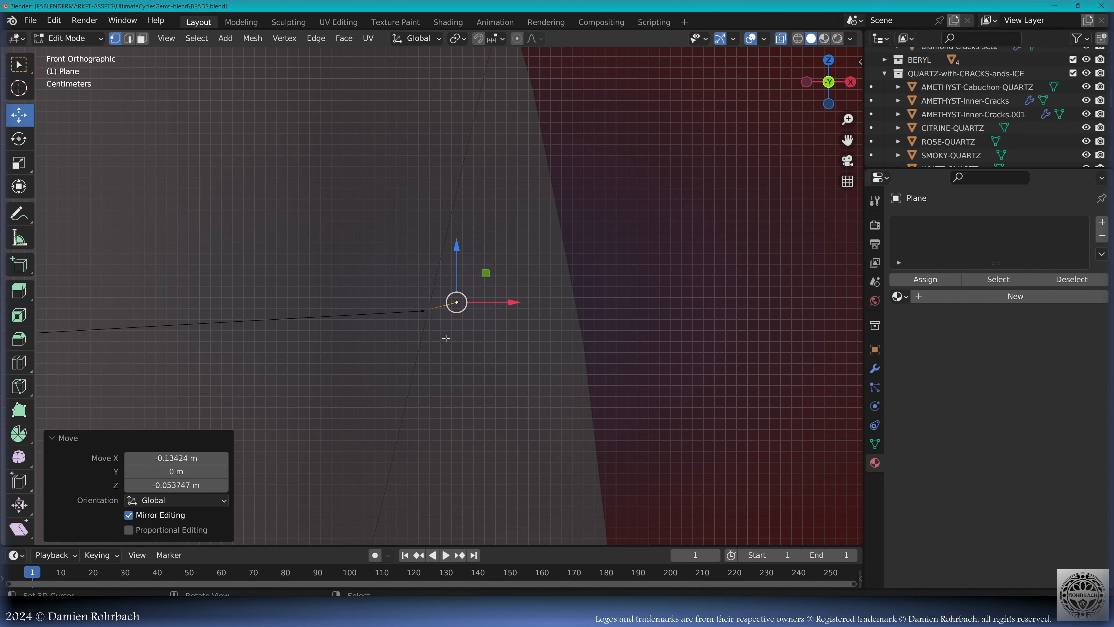
Step: Extrude the profile's end in short segments that curve upward and outward through the bead's surface to form a flare
key(e)
click(485, 333)
key(e)
click(516, 310)
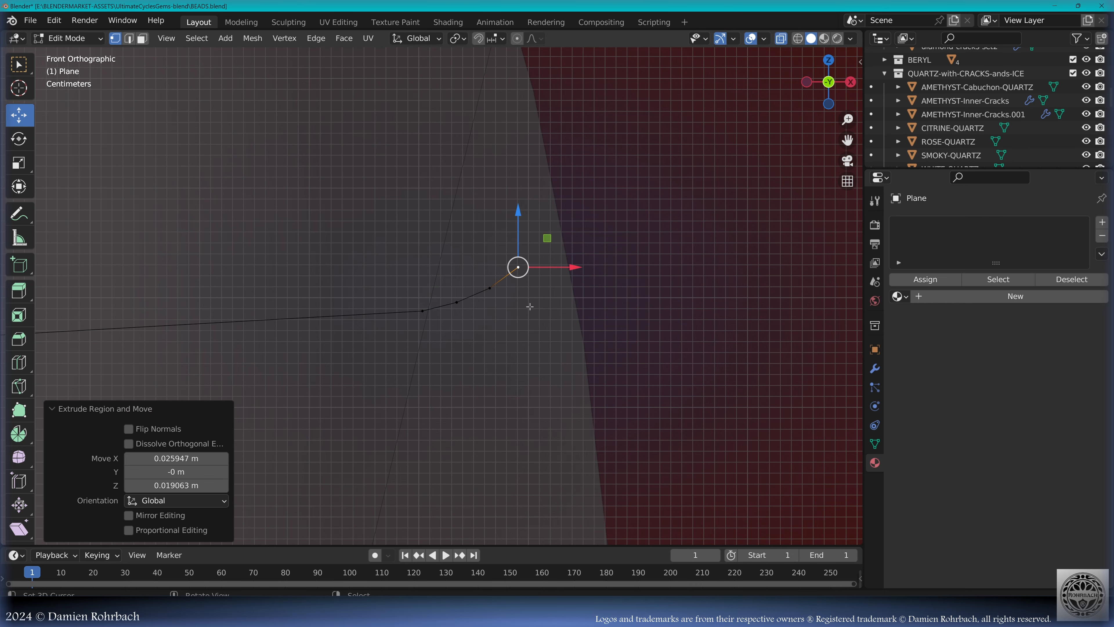
key(e)
click(557, 280)
key(e)
click(609, 227)
key(e)
click(649, 184)
scroll(644, 204, down, 9)
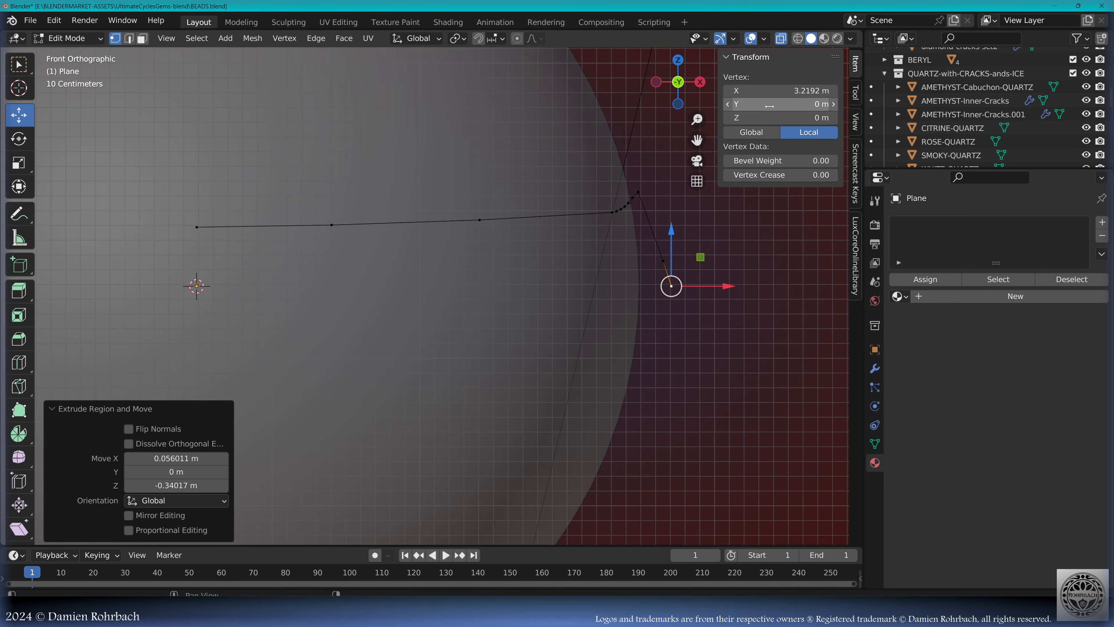
Step: Set the local Y of the profile's last vertex to 0 m, select the whole profile and return to Object Mode
mouse_move(796, 104)
mouse_down()
mouse_move(753, 104)
mouse_move(795, 104)
mouse_up()
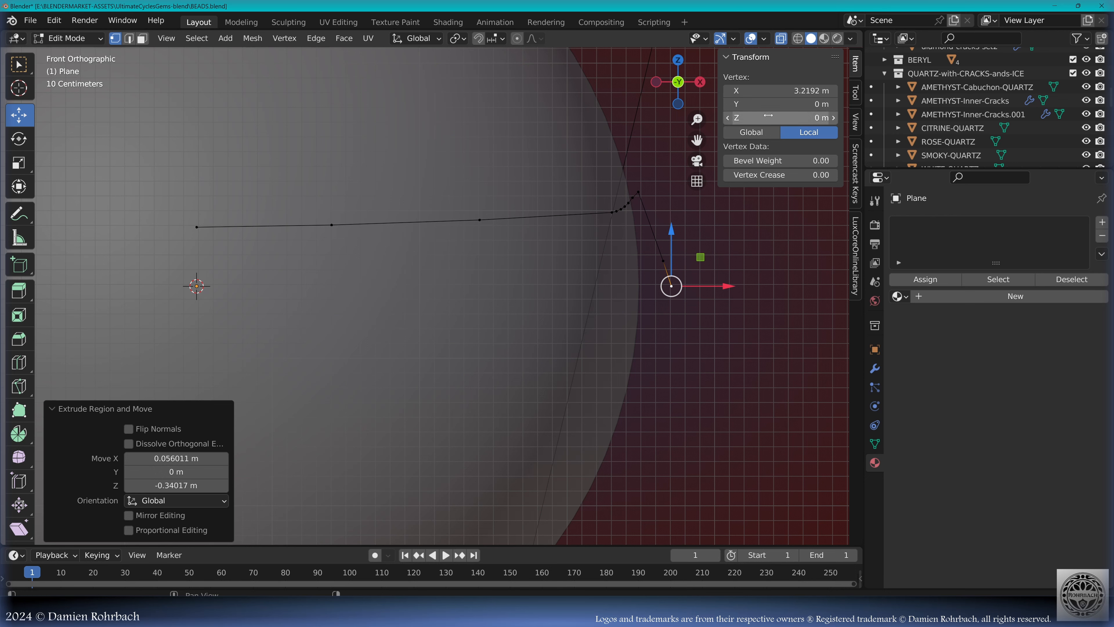
key(a)
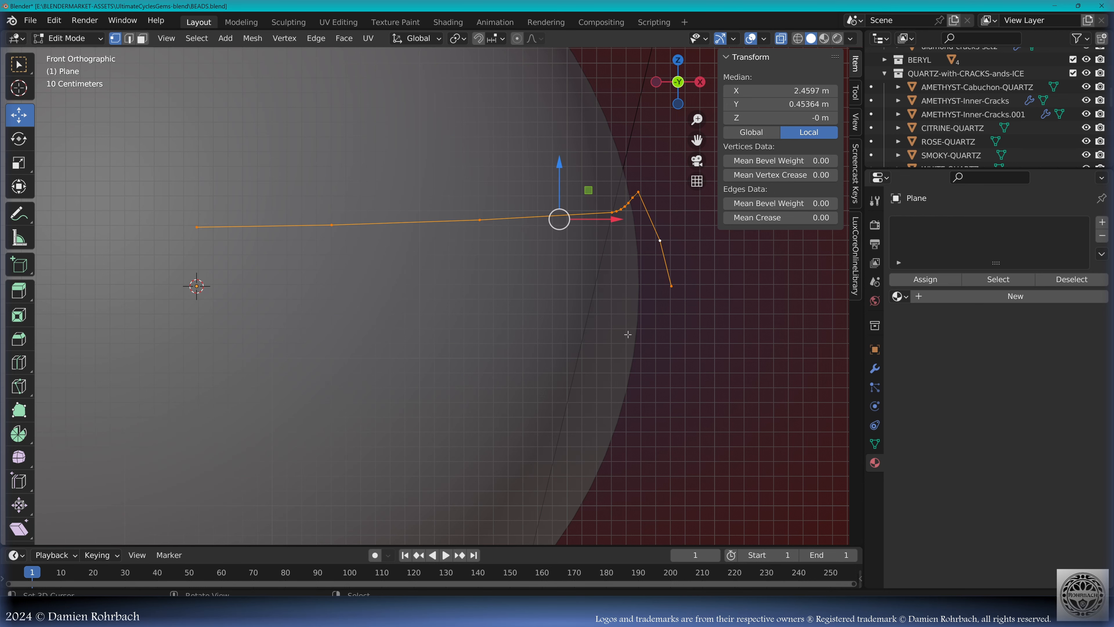
key(Tab)
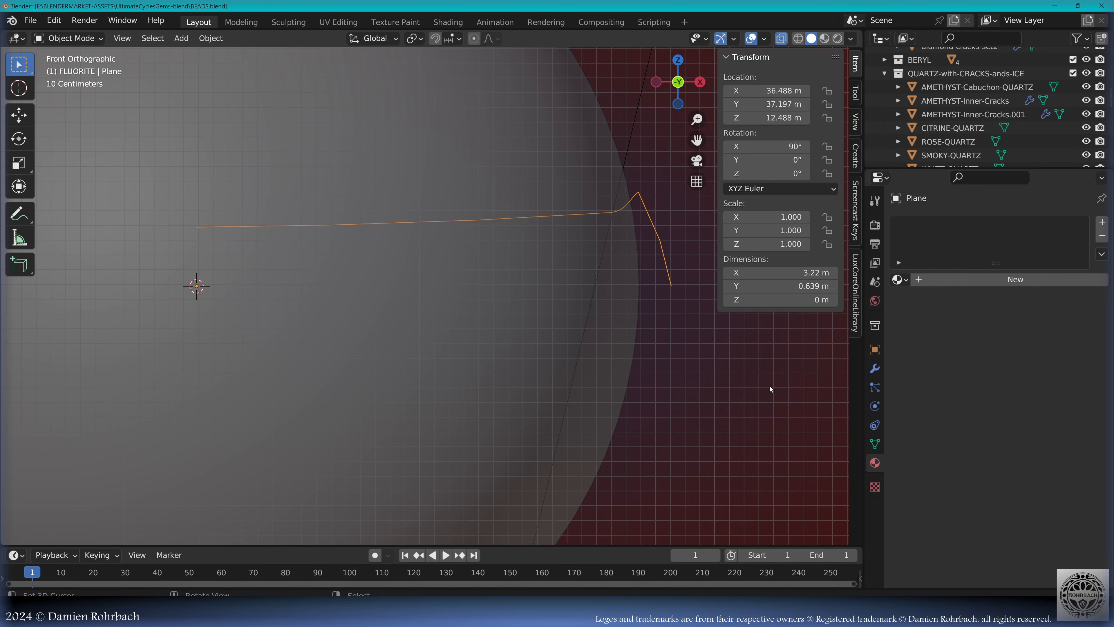
Step: Add a Screw modifier to the profile around the X axis with 50 viewport and 50 render steps
click(875, 369)
click(941, 199)
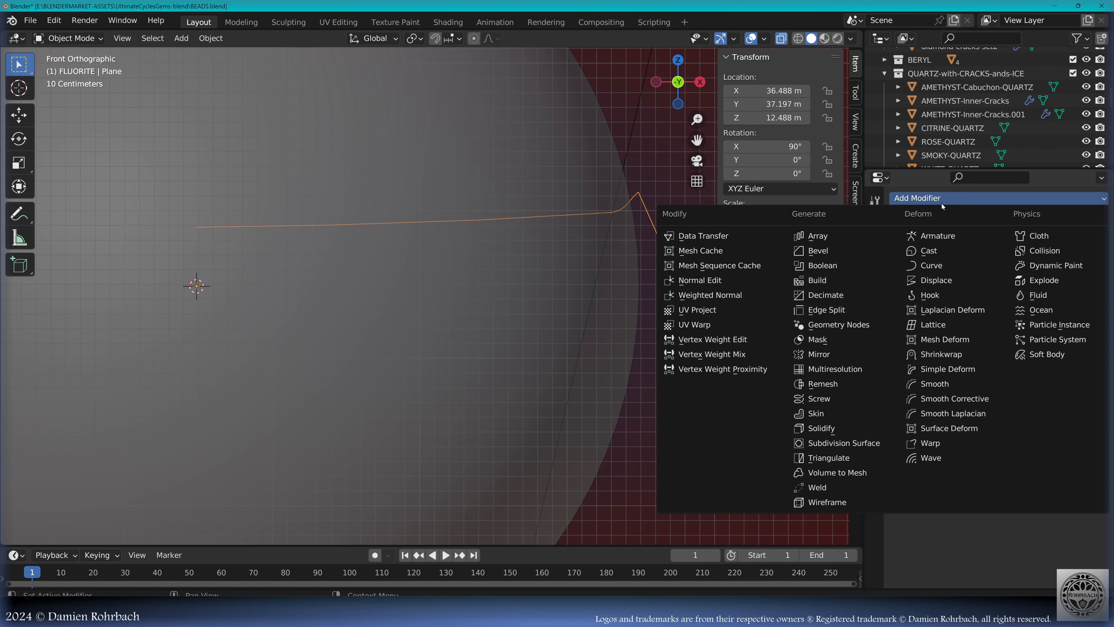
click(834, 398)
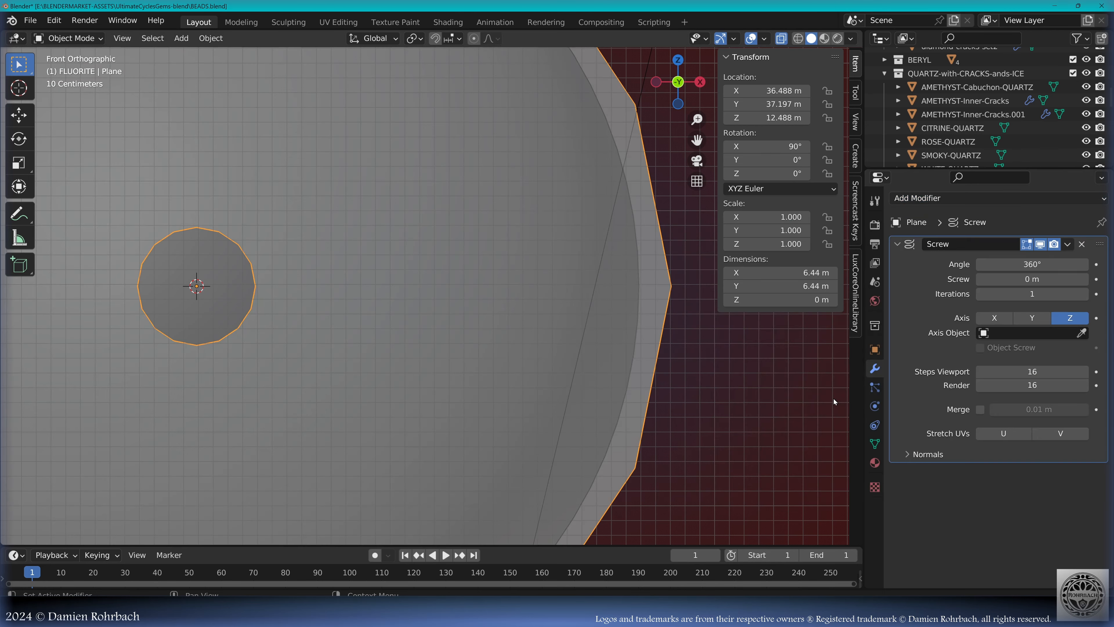
click(994, 318)
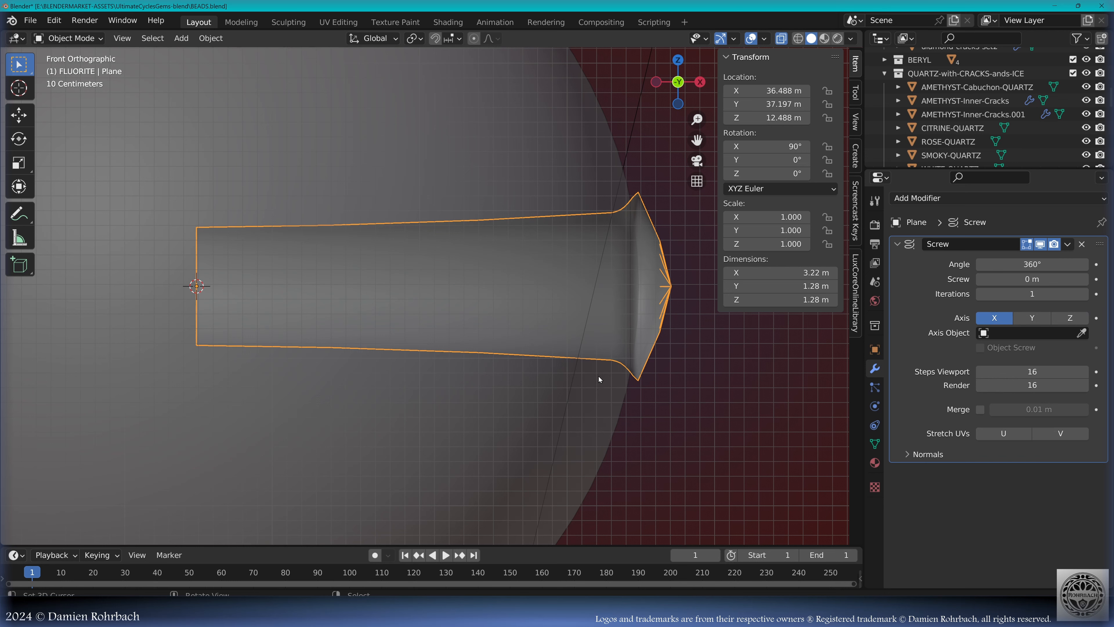
drag(1032, 371, 1032, 385)
text(50)
key(Return)
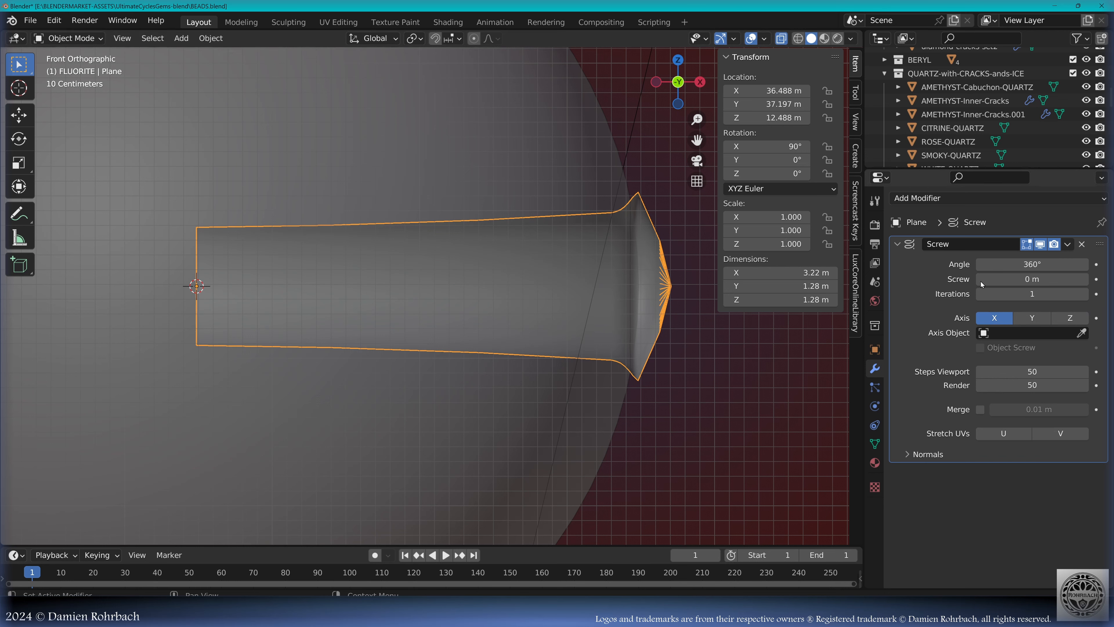
Step: Add a Mirror modifier on the X axis to extend the drill-hole shape through both sides of the bead
click(960, 205)
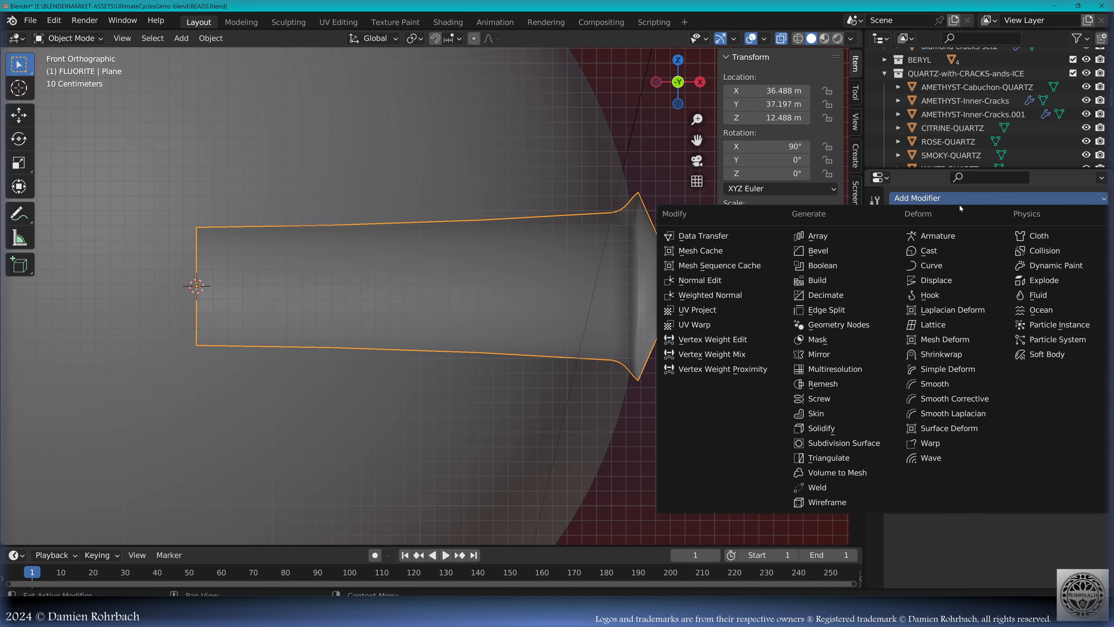
click(843, 355)
scroll(646, 402, down, 4)
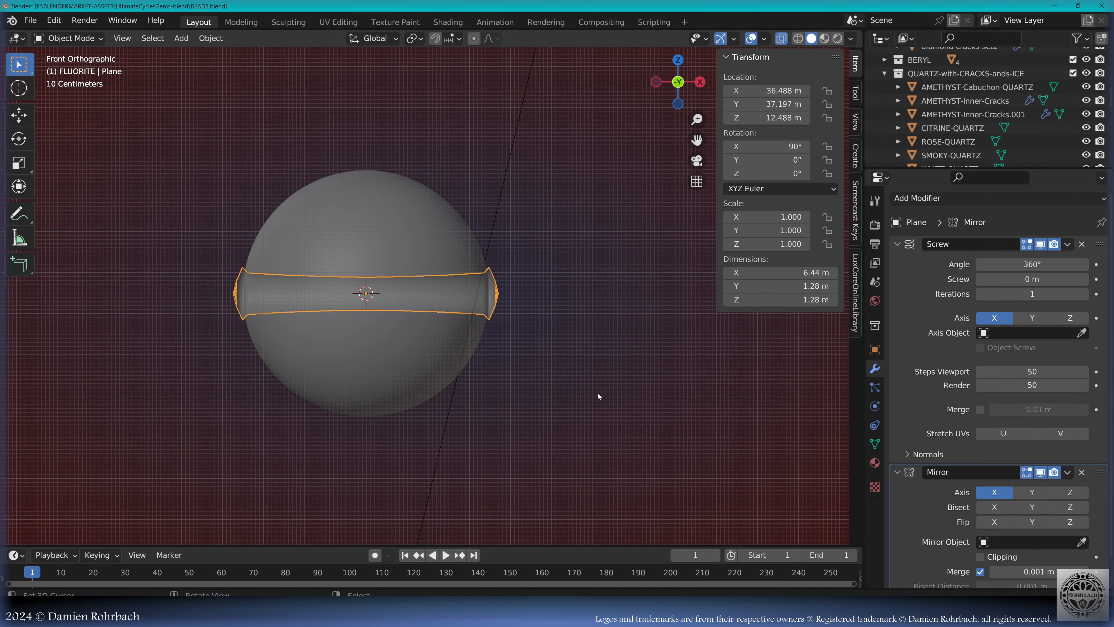
Step: Add a Boolean Difference modifier to the 6mm-BEAD sphere, using the Fast solver and the revolved Plane as cutter
middle_drag(508, 330, 514, 253)
click(505, 225)
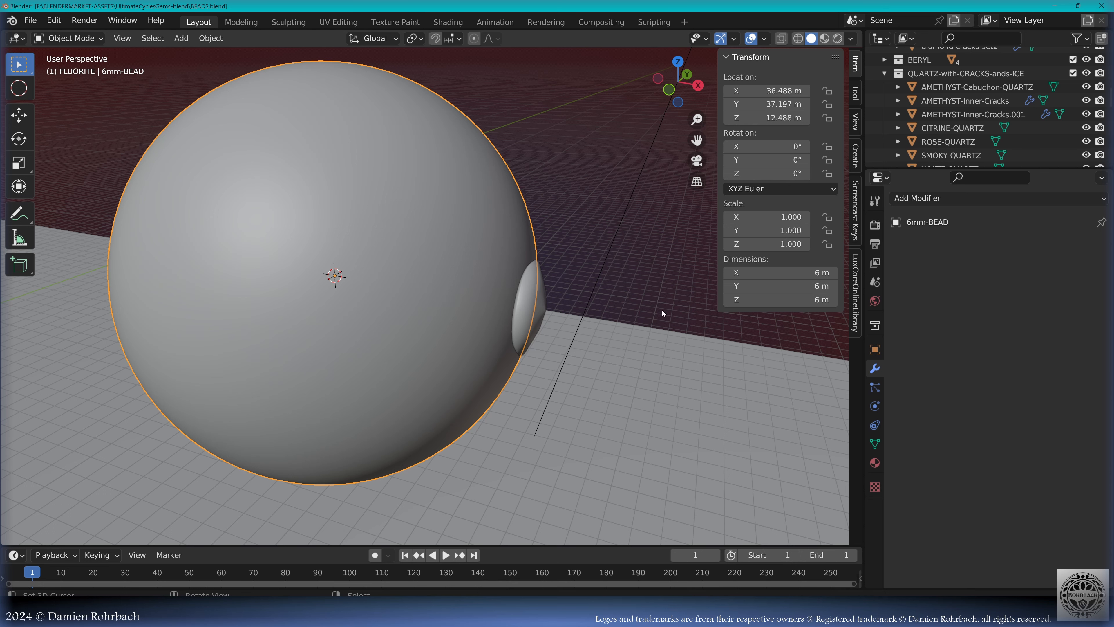
click(966, 199)
click(848, 268)
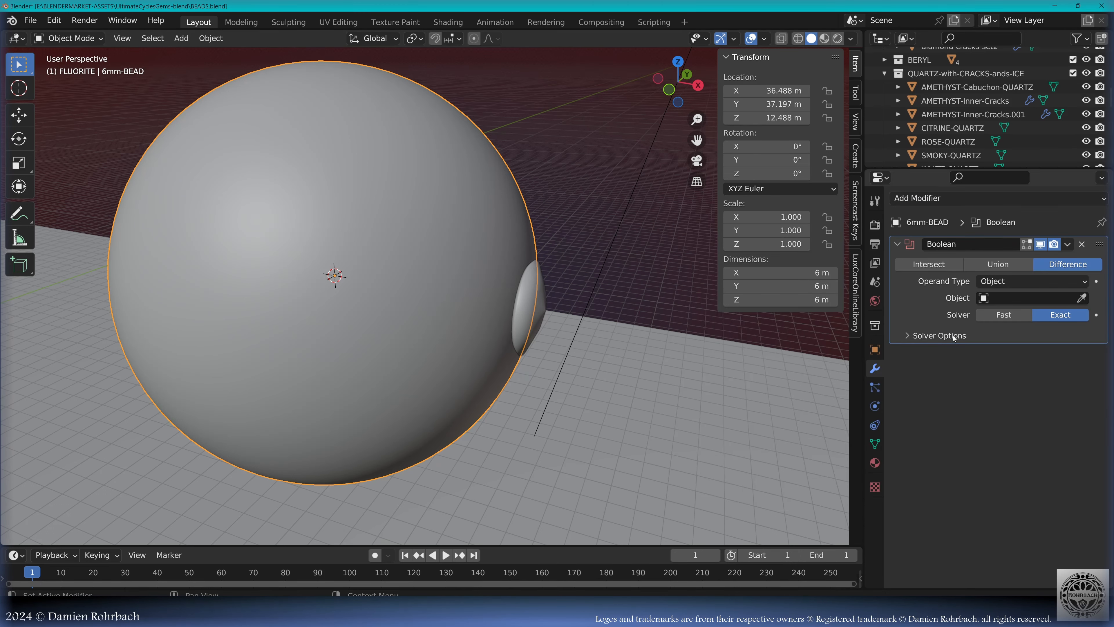
click(1003, 315)
click(1082, 298)
click(540, 310)
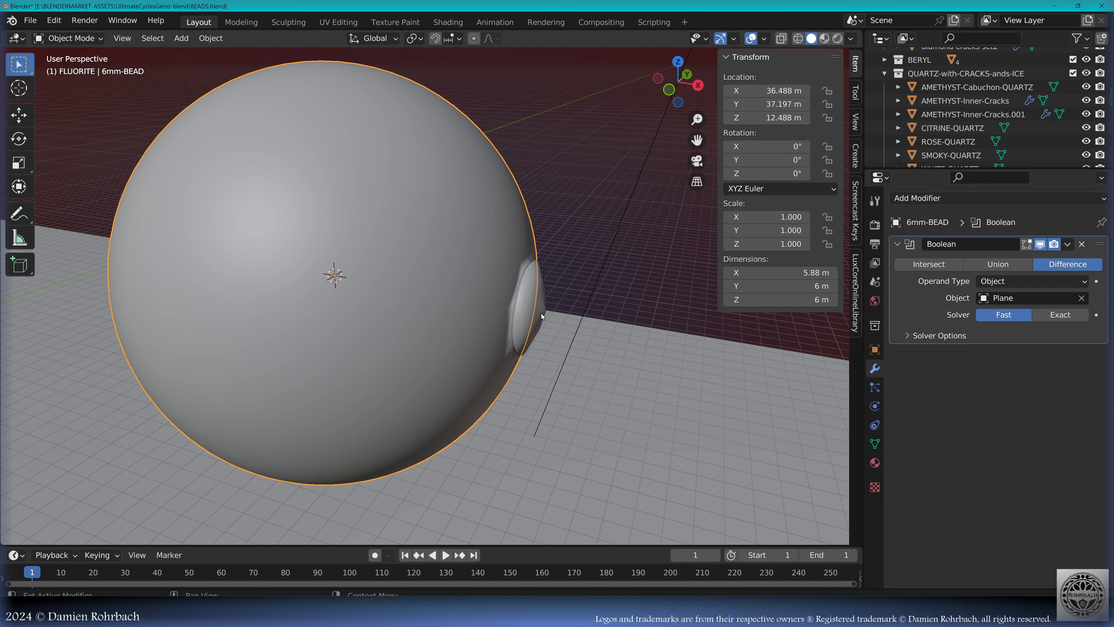
Step: Select the cutter object and rename it as Plane-CUTTER-bead
right_click(545, 299)
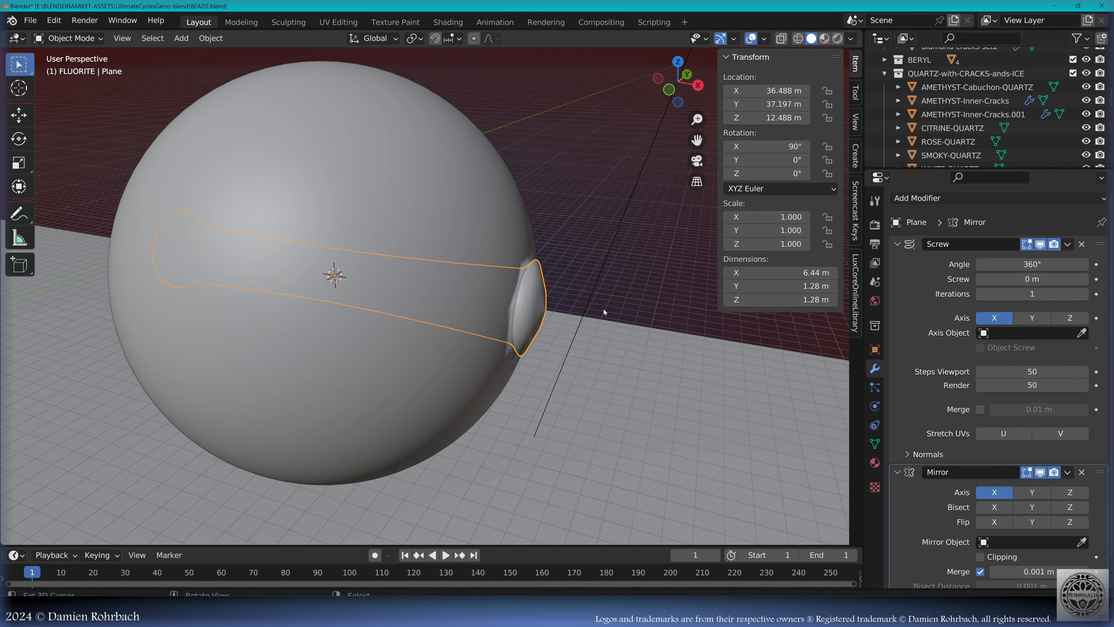
key(F2)
text(-CUTT)
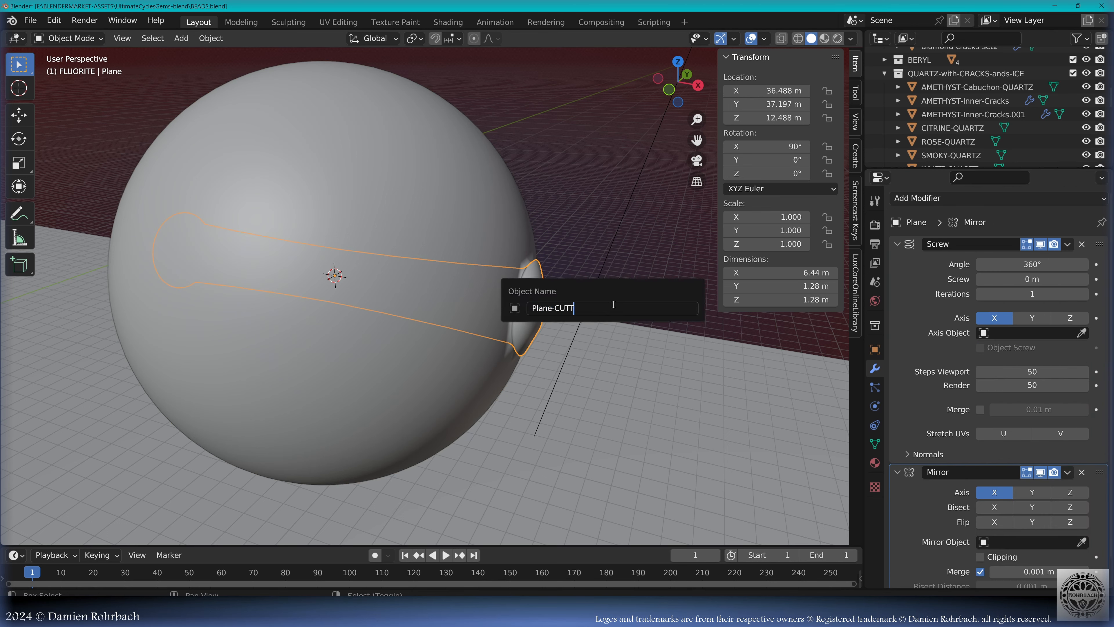
text(ER-bead)
key(Return)
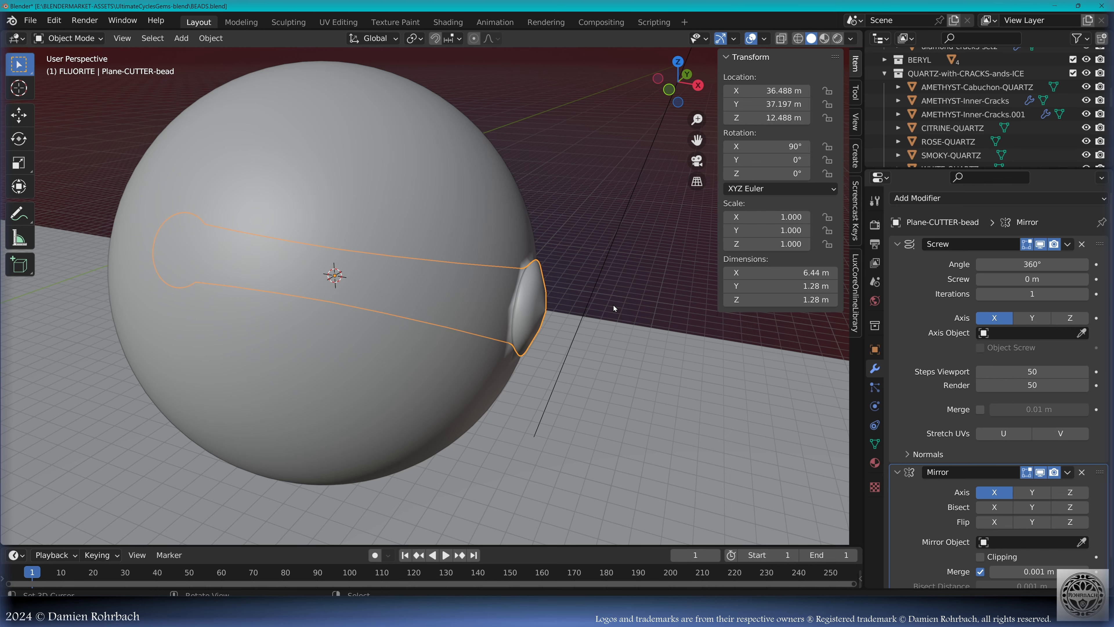
Step: Apply Shade Auto Smooth to the 6mm-BEAD sphere and save the file
middle_drag(614, 305, 517, 286)
scroll(571, 303, up, 4)
click(517, 286)
click(211, 37)
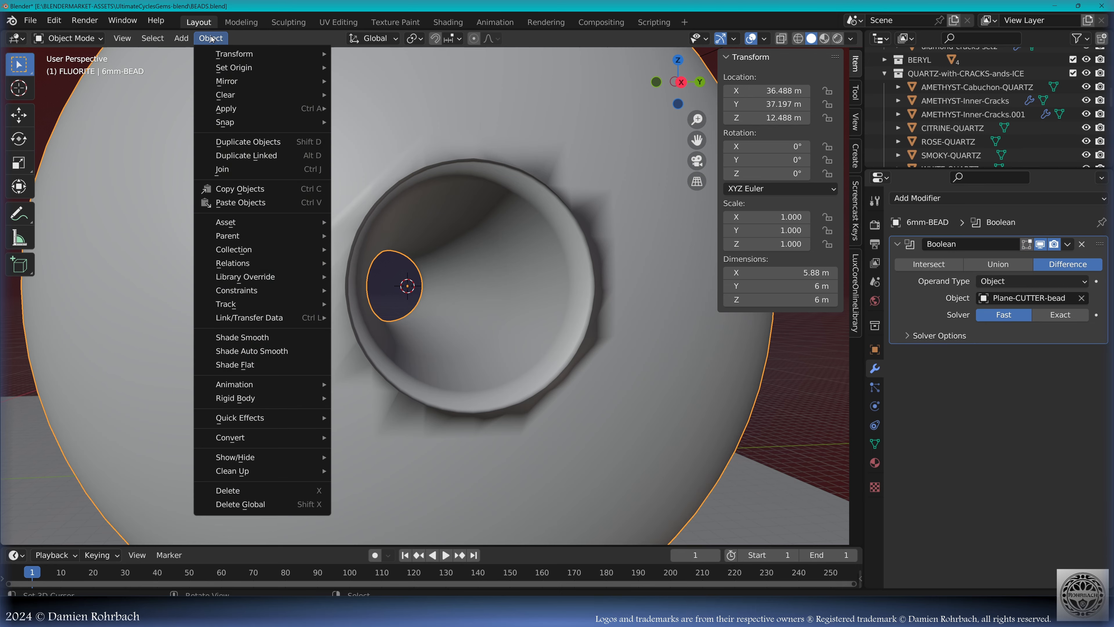
click(274, 350)
scroll(538, 243, down, 4)
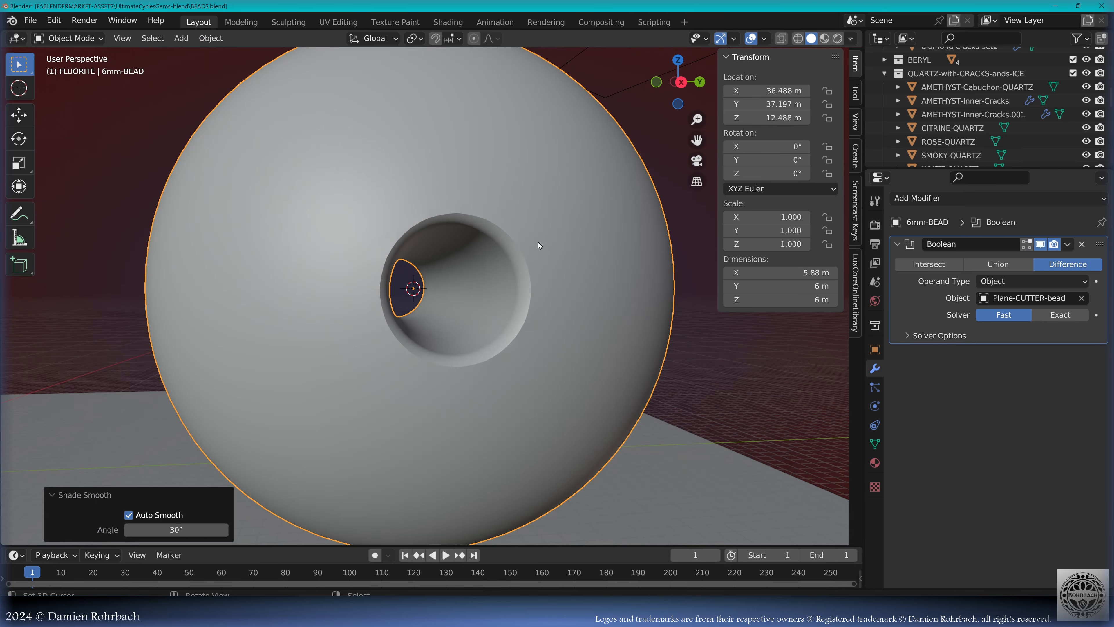
scroll(531, 276, up, 3)
middle_drag(537, 242, 573, 264)
scroll(573, 264, down, 4)
key(ctrl+s)
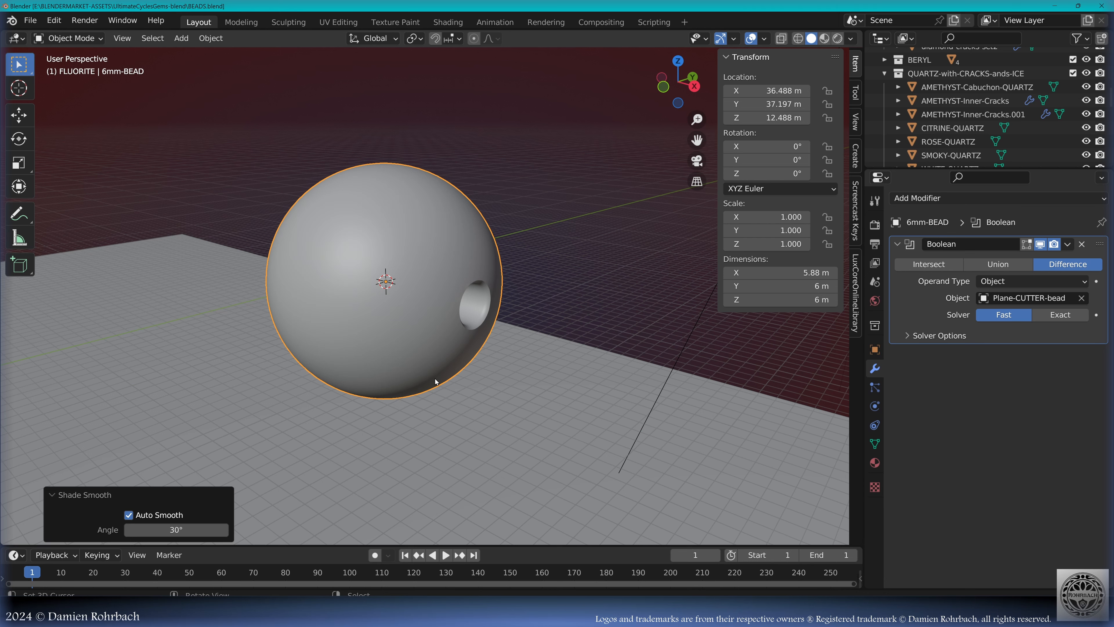
Step: Switch the viewport to rendered shading and assign the existing QUARTZ-AMETHYST material to the 6mm-BEAD
click(839, 38)
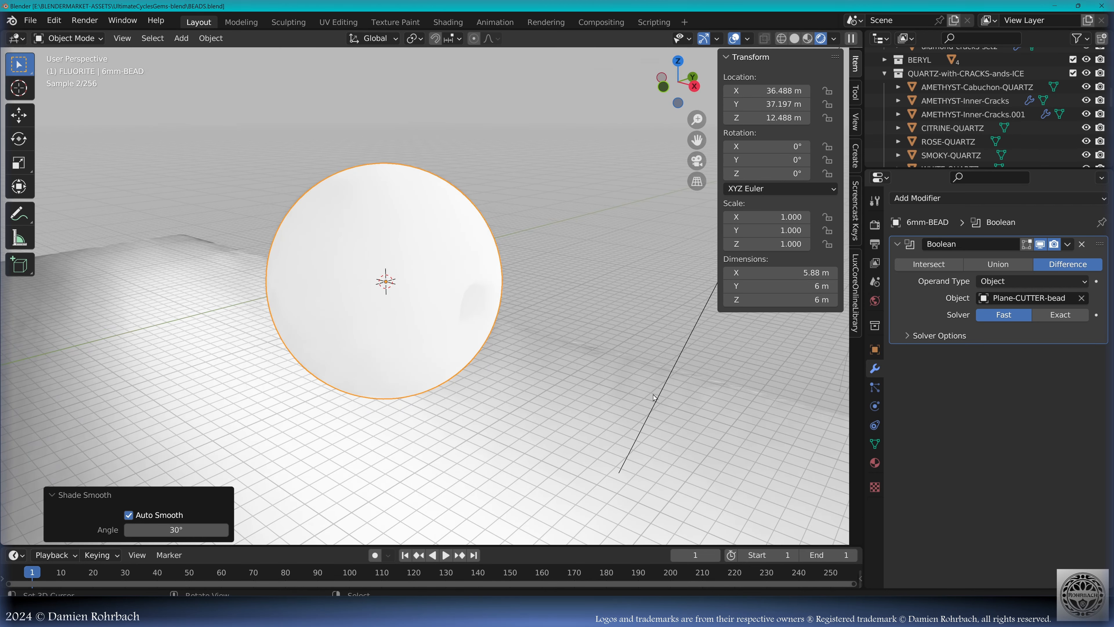
click(875, 462)
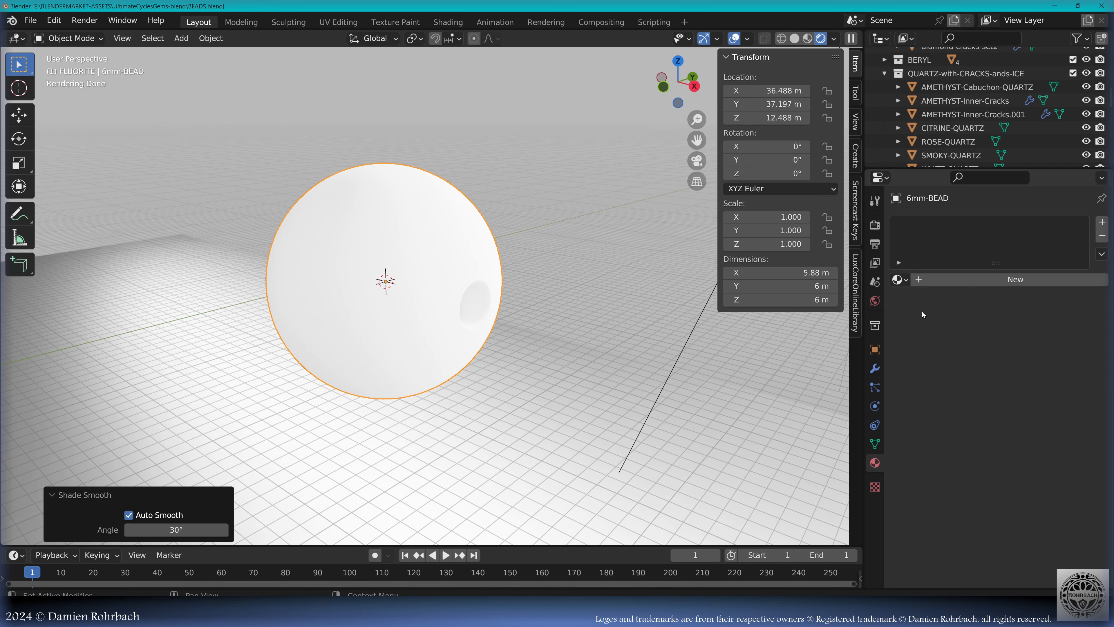
click(898, 279)
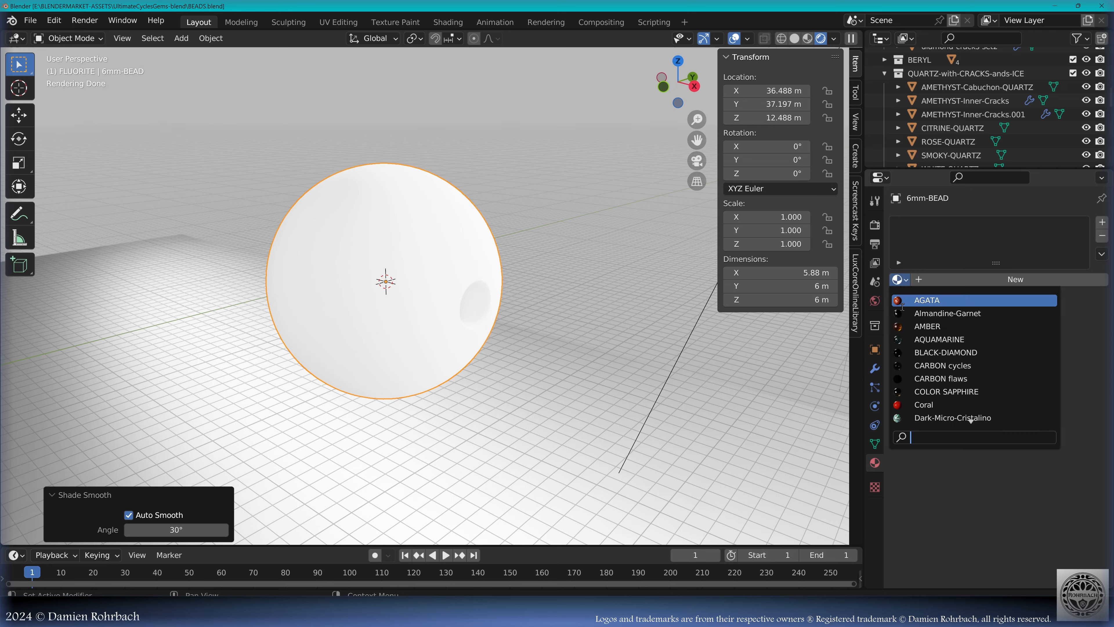
scroll(903, 306, down, 20)
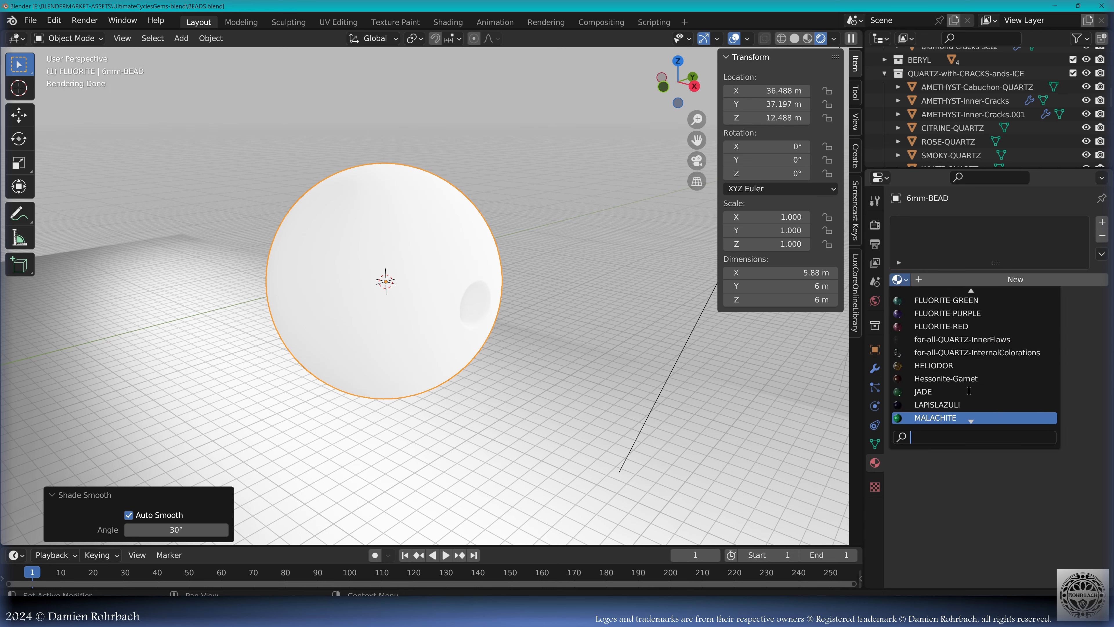
scroll(969, 391, down, 7)
click(969, 392)
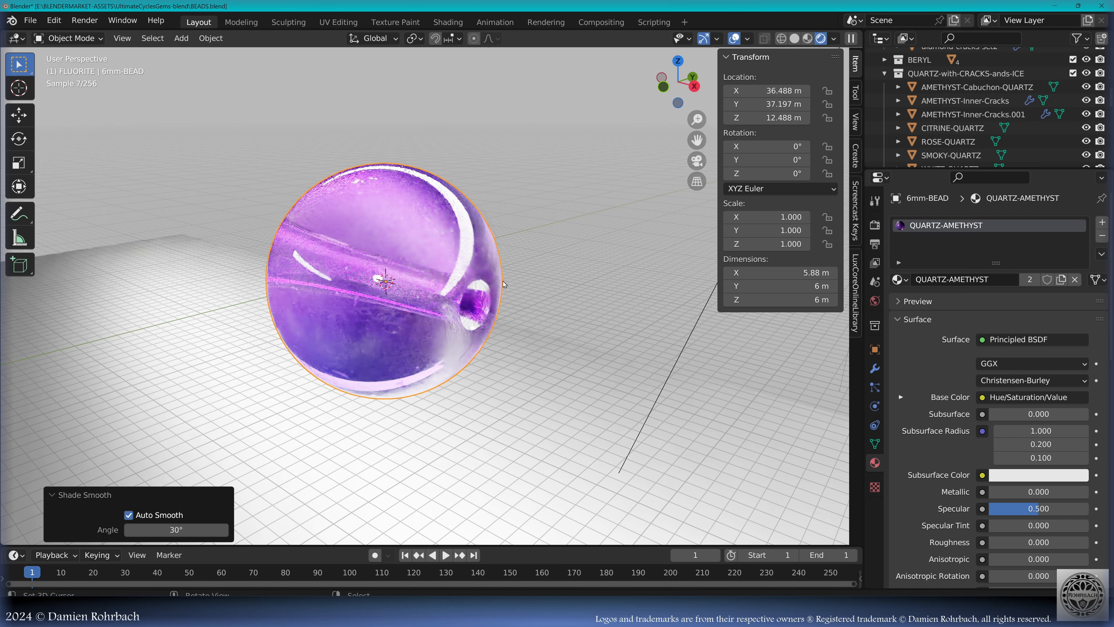
middle_drag(505, 284, 588, 266)
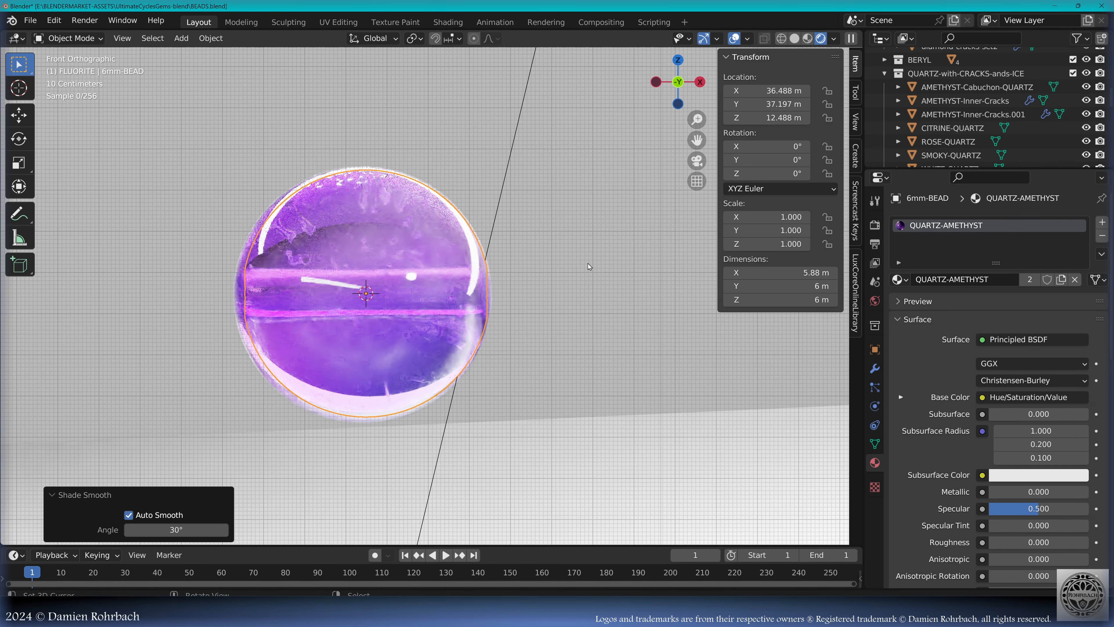
mouse_move(567, 279)
middle_down()
mouse_move(422, 247)
mouse_move(508, 280)
mouse_move(548, 370)
mouse_move(539, 284)
mouse_move(587, 286)
middle_up()
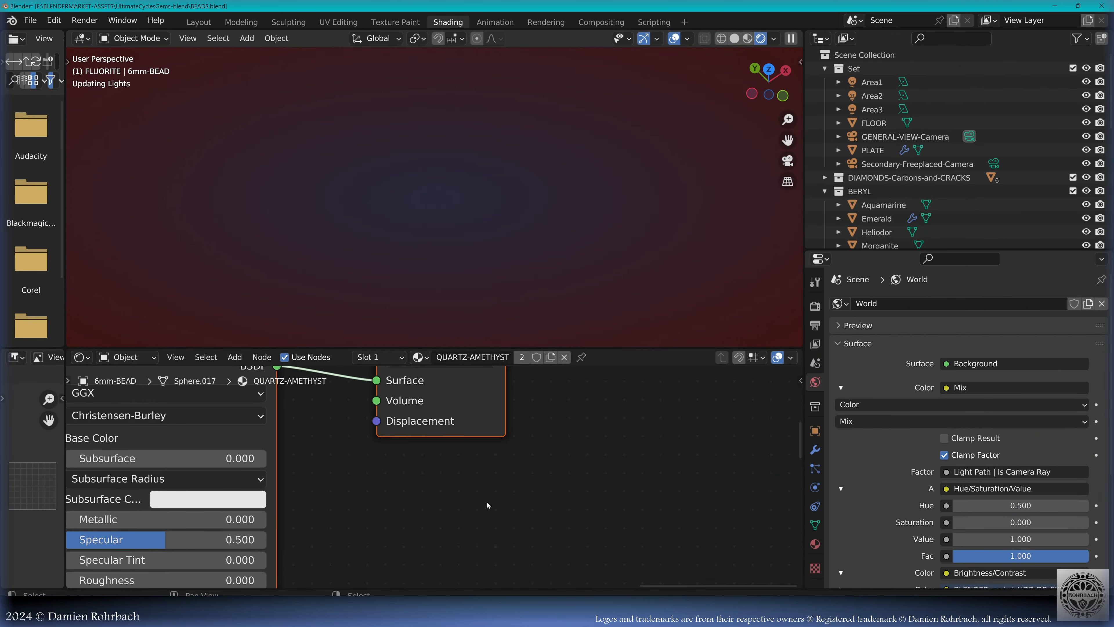
Step: Set Saturation to 2 on the Hue/Saturation/Value node of the bead's QUARTZ-AMETHYST material
scroll(486, 506, down, 8)
key(KP_Decimal)
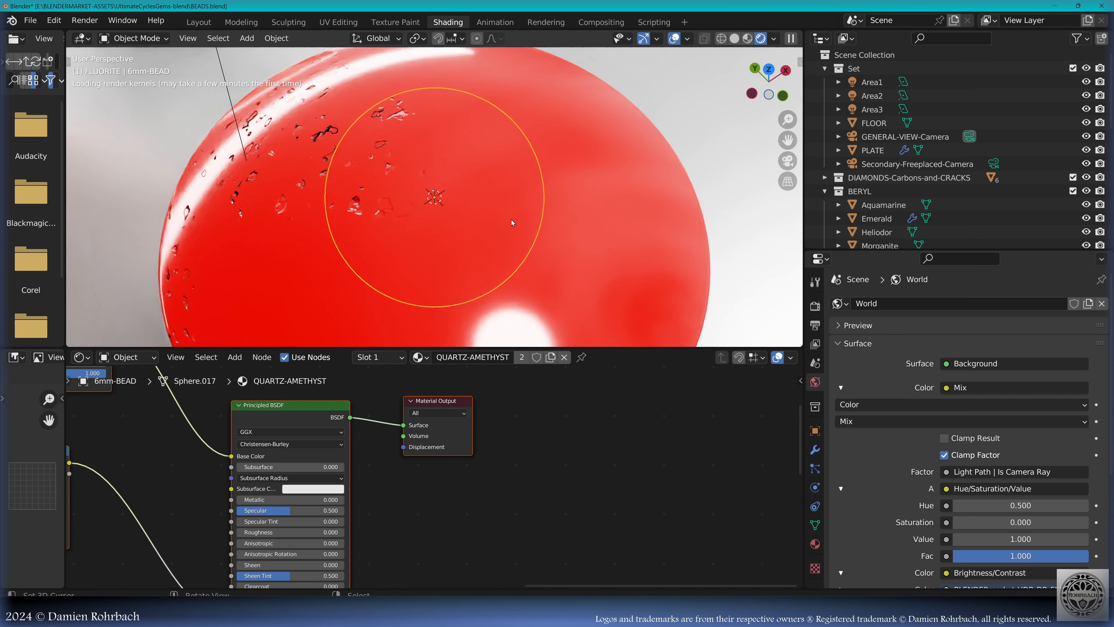
middle_drag(517, 267, 396, 225)
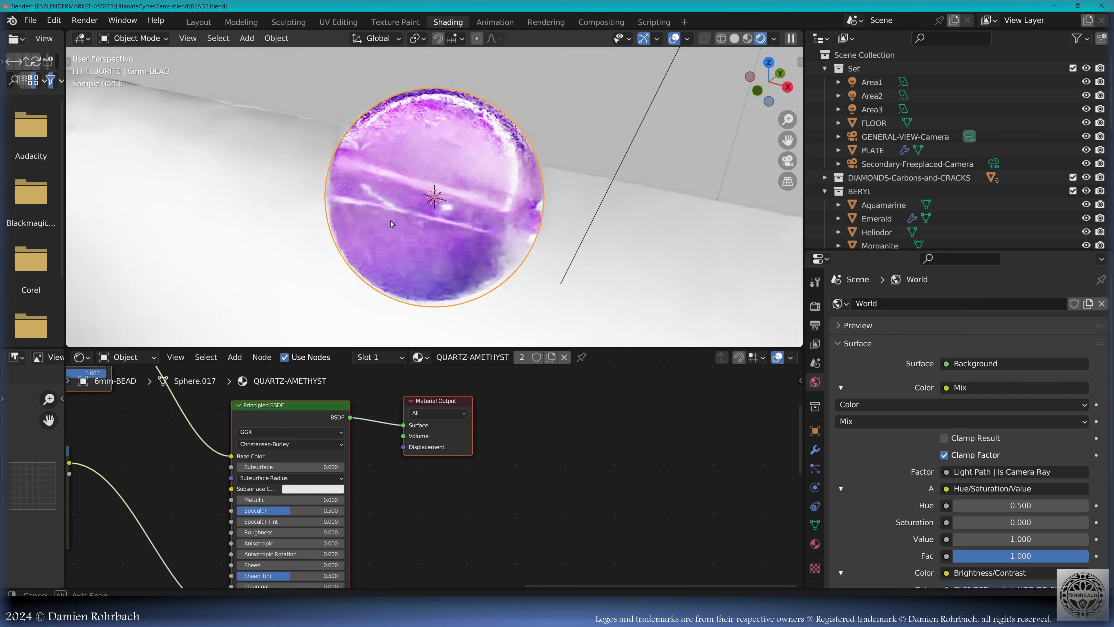
scroll(263, 439, down, 5)
middle_drag(125, 414, 364, 495)
scroll(408, 508, up, 8)
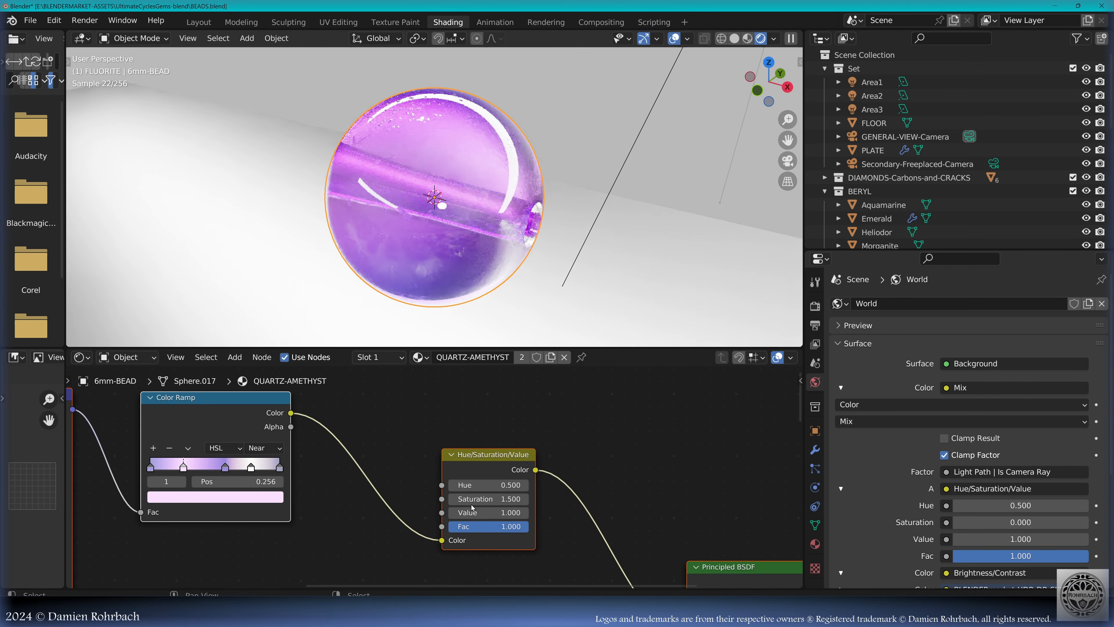
scroll(439, 475, up, 4)
click(557, 521)
text(2)
key(Return)
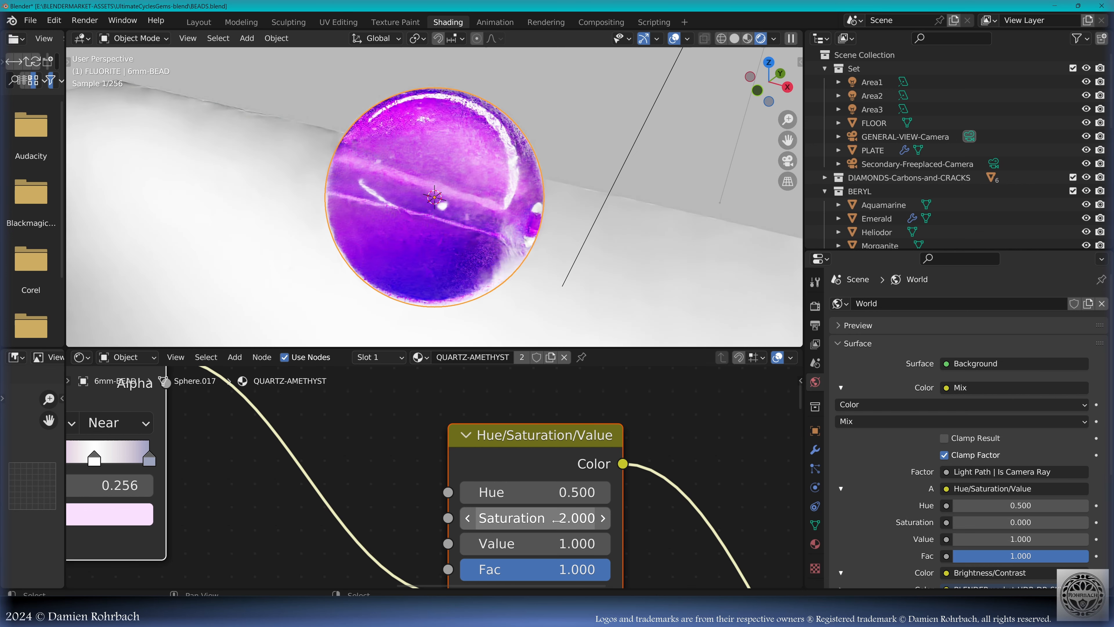
Step: Try a Hue of 0.45 and then 0.47 on the Hue/Saturation/Value node
click(559, 500)
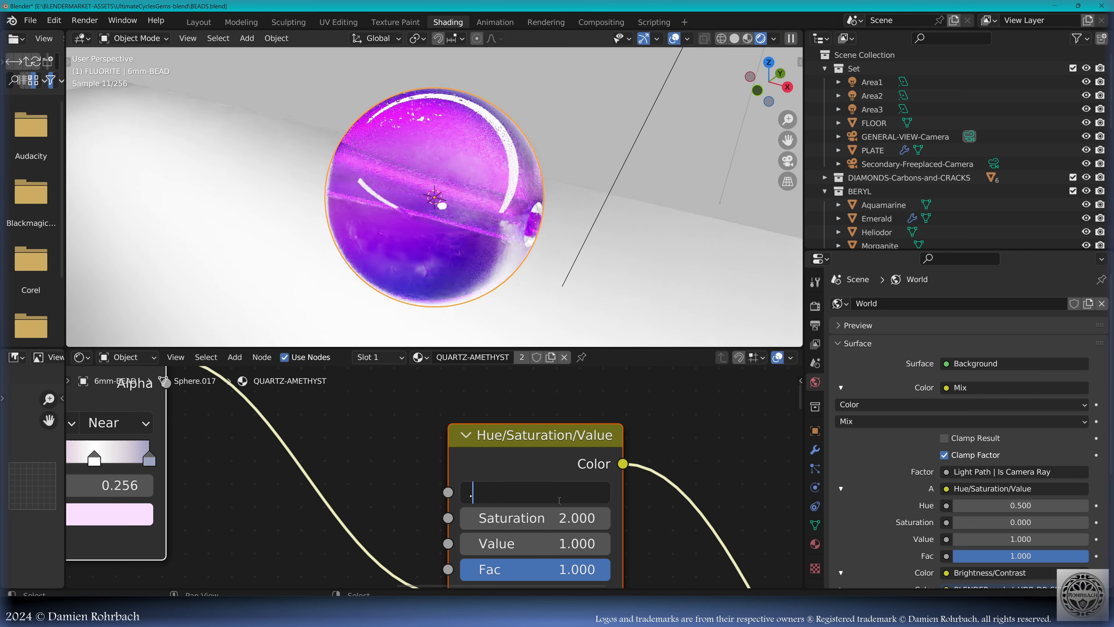
text(.45)
key(Return)
click(559, 501)
text(.47)
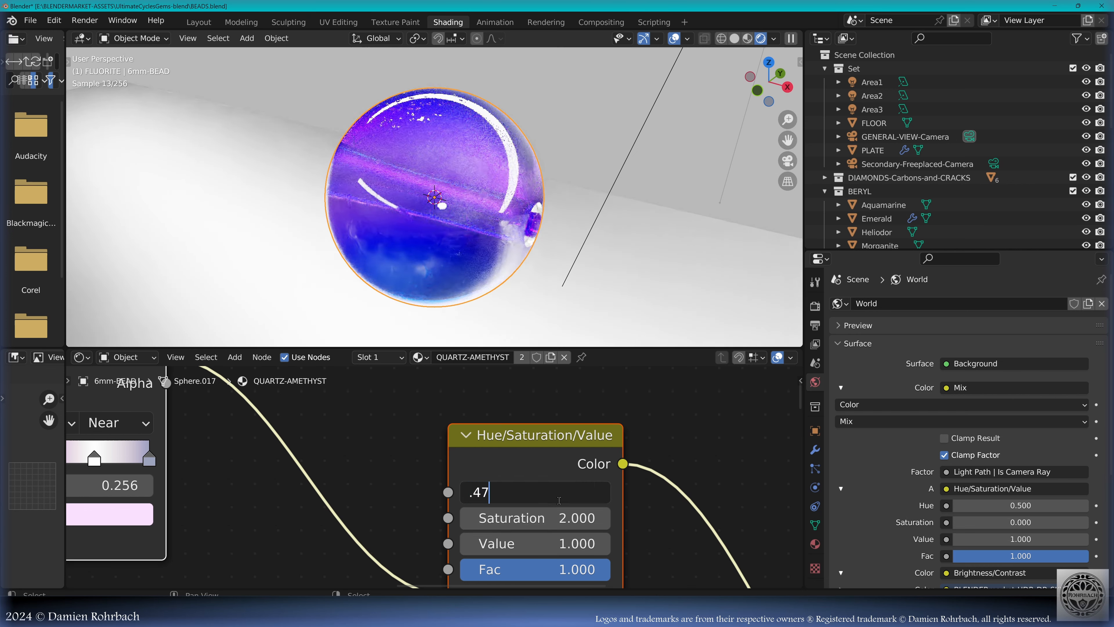
key(Return)
Step: Try Saturation 1.2, then set Value to 0.5 and Saturation to 1.4 on the Hue/Saturation/Value node
click(563, 518)
text(1.2)
key(Return)
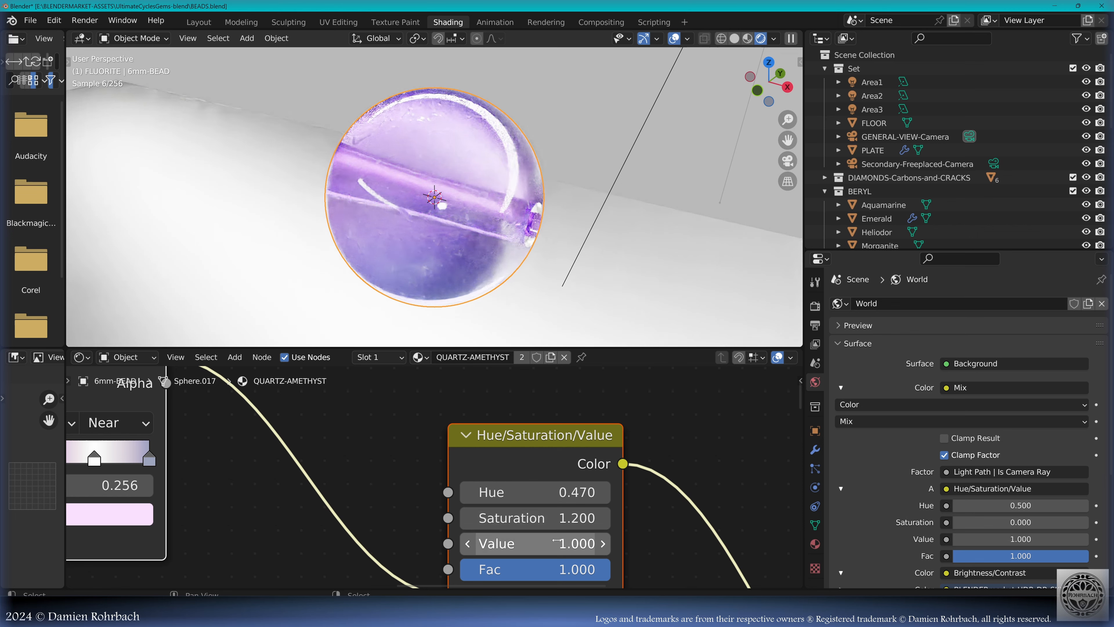
click(561, 544)
text(.5)
key(Return)
click(563, 518)
text(1.4)
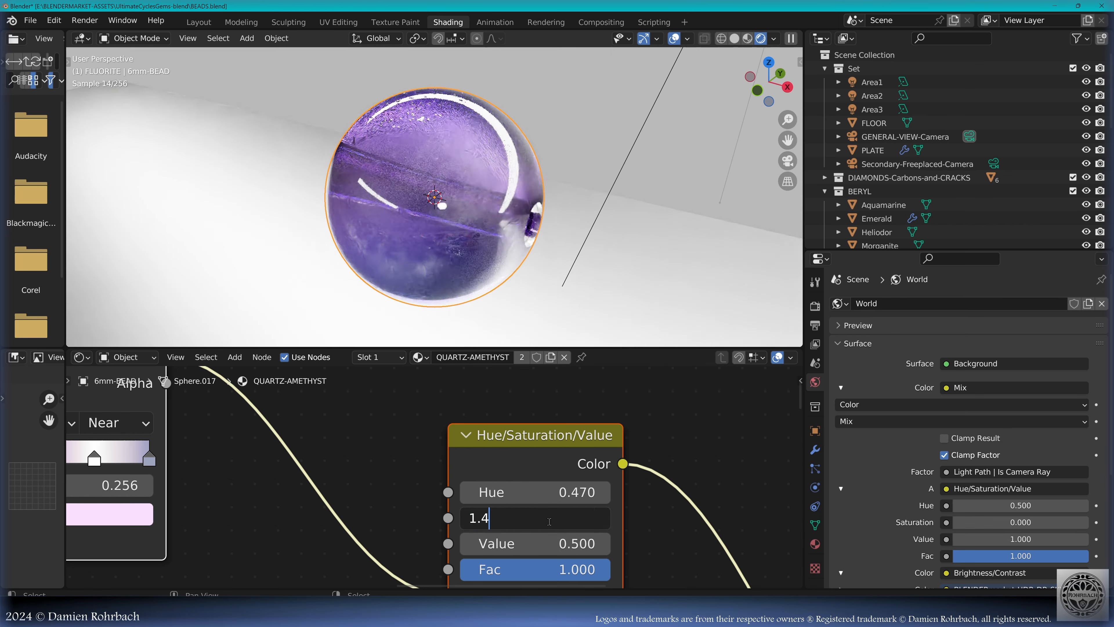
key(Return)
middle_drag(570, 227, 561, 266)
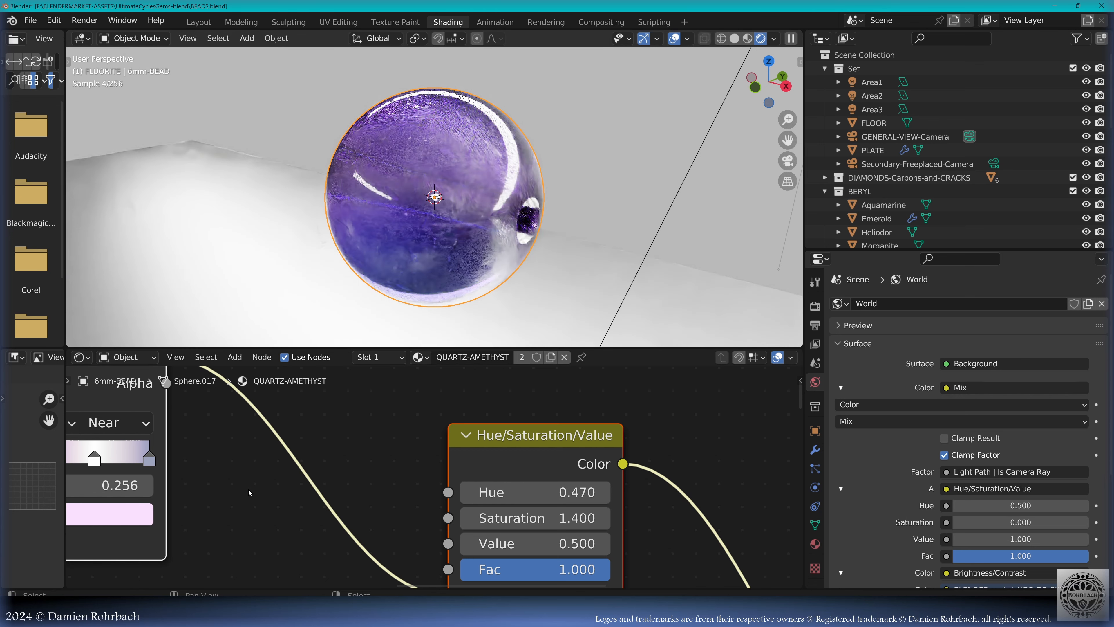
Step: Make the light purple Color Ramp stop at 0.579 active and move the node away from the Hue/Saturation/Value node
middle_drag(106, 456, 474, 486)
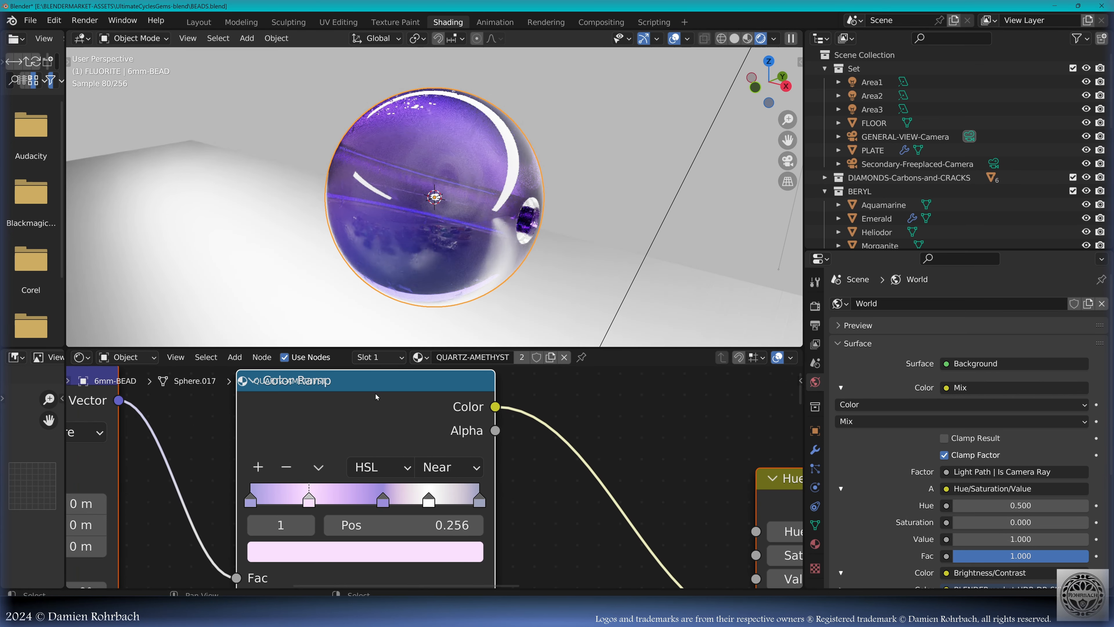
scroll(313, 424, down, 3)
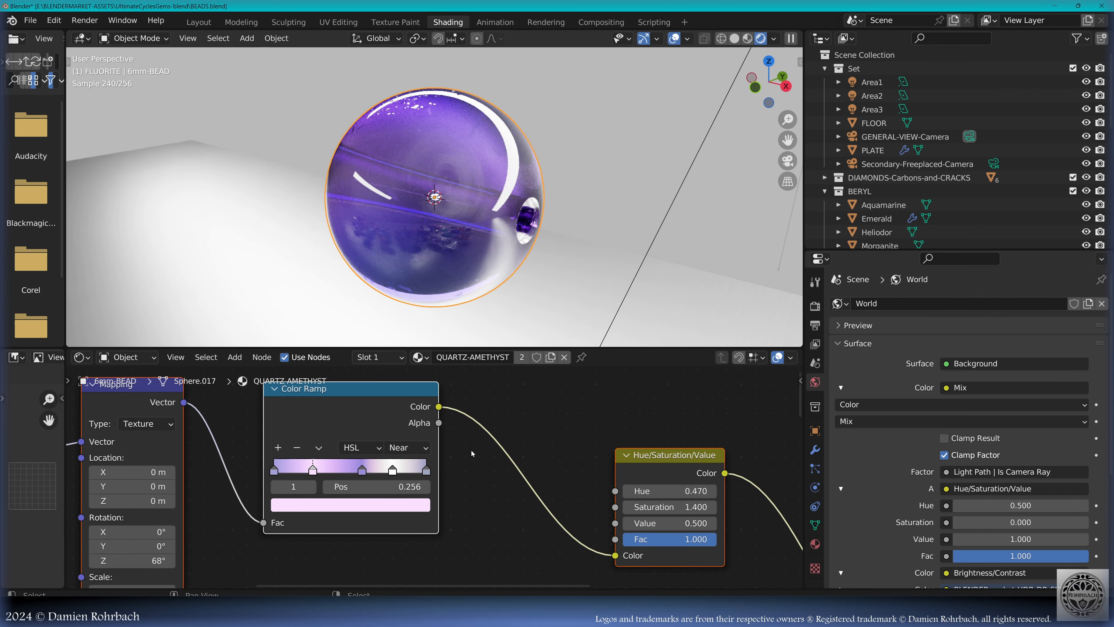
click(362, 470)
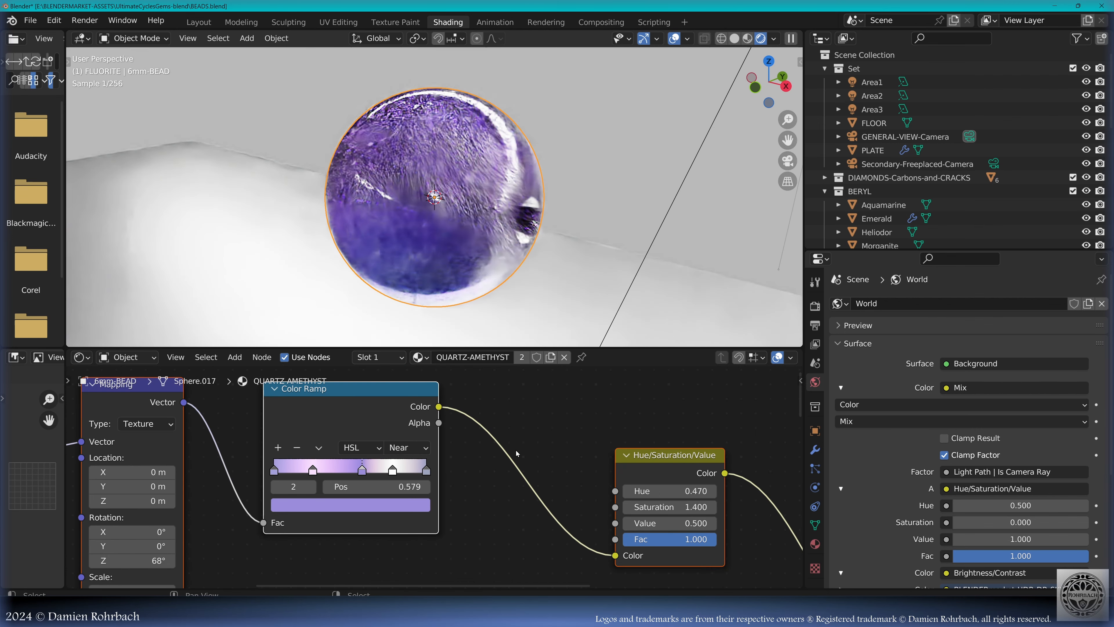
drag(368, 415, 336, 435)
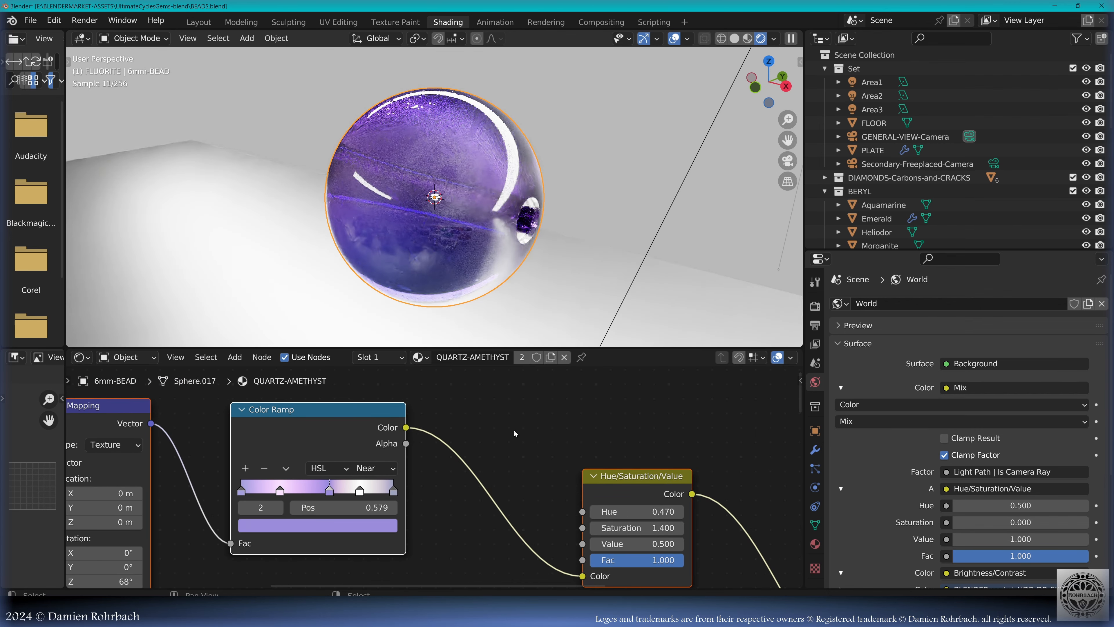
click(514, 430)
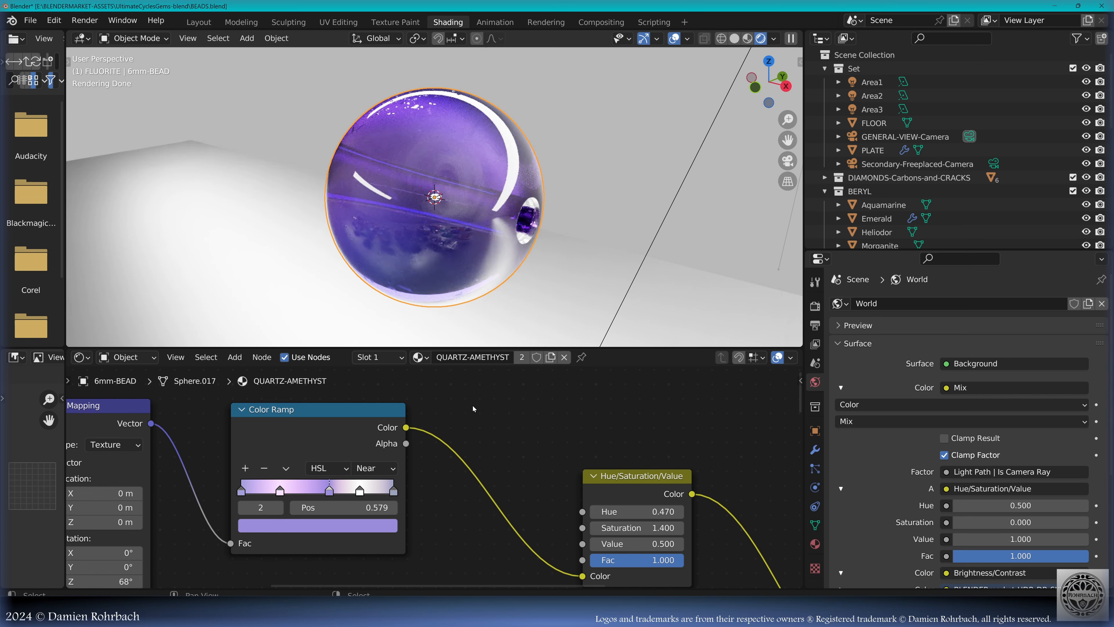
click(293, 435)
drag(337, 433, 291, 454)
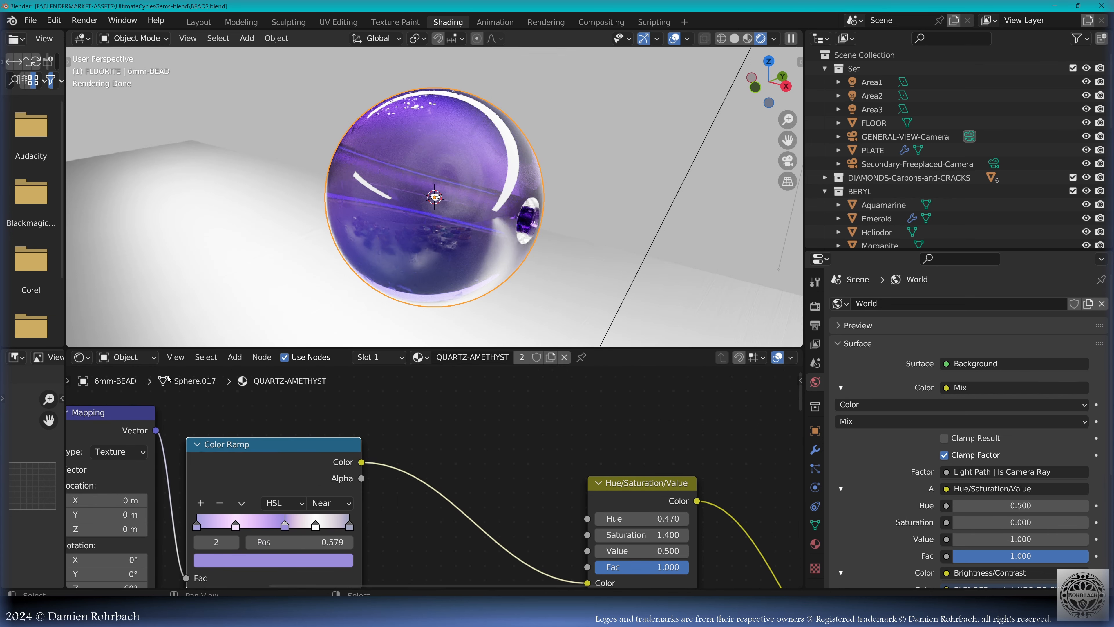
Step: Add an RGB node between the Color Ramp and the Hue/Saturation/Value node
middle_drag(263, 413, 269, 420)
click(235, 357)
text(rgb)
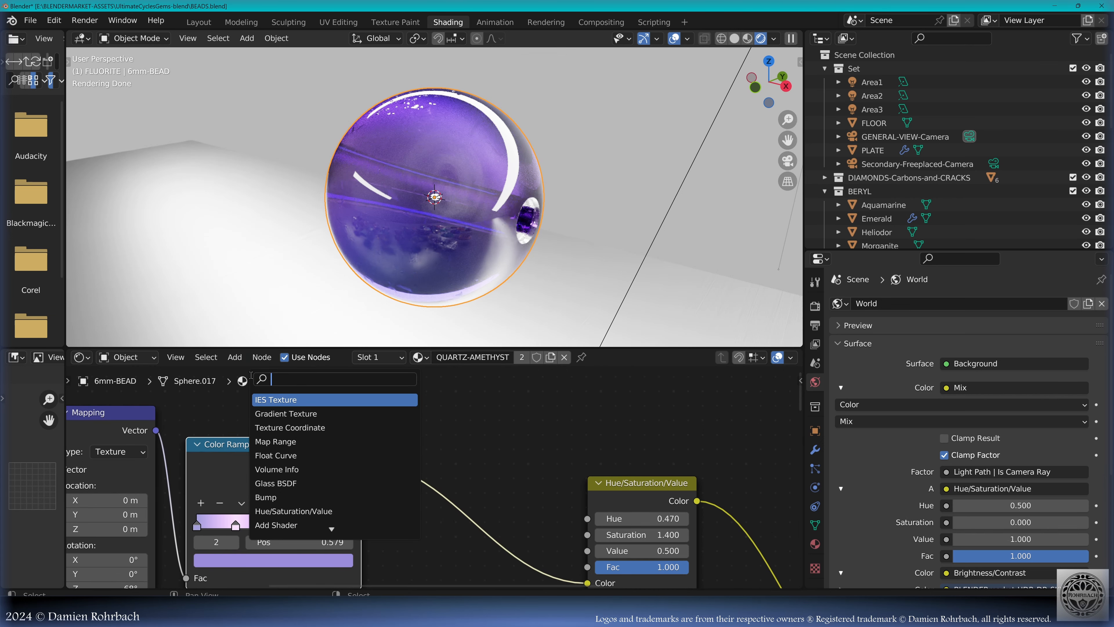
key(Return)
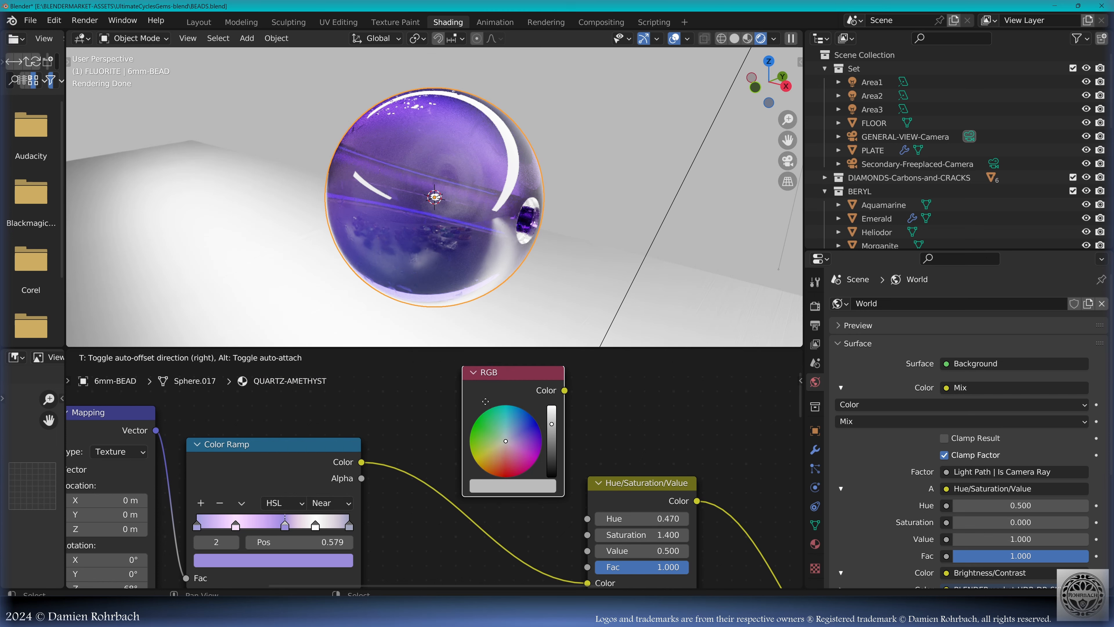
click(490, 407)
Step: Sample the light purple colour of the active Color Ramp stop into the RGB node with the eyedropper
click(284, 528)
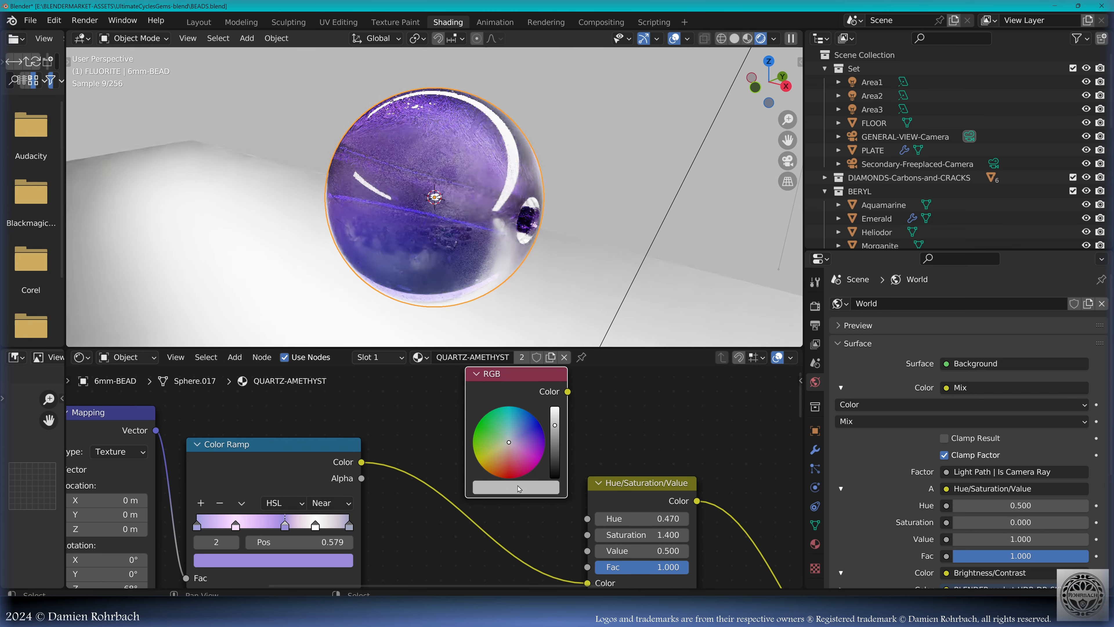
click(527, 492)
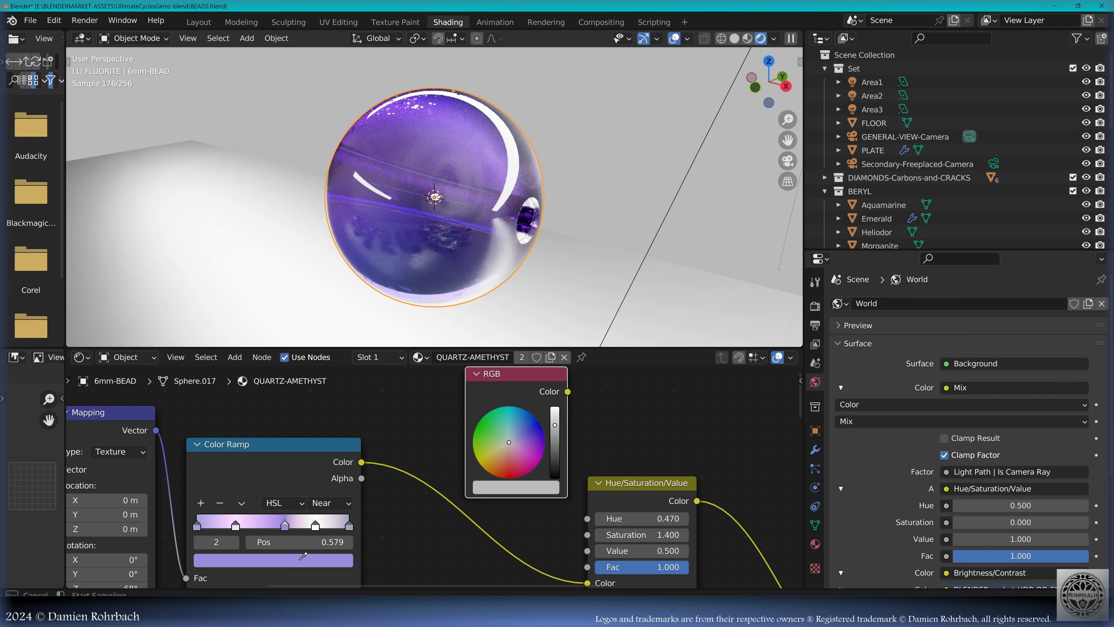
click(300, 560)
Step: Connect the RGB node's Color output to the Hue/Saturation/Value node's Color input in place of the Color Ramp and rearrange the nodes
drag(623, 483, 654, 462)
drag(568, 390, 618, 562)
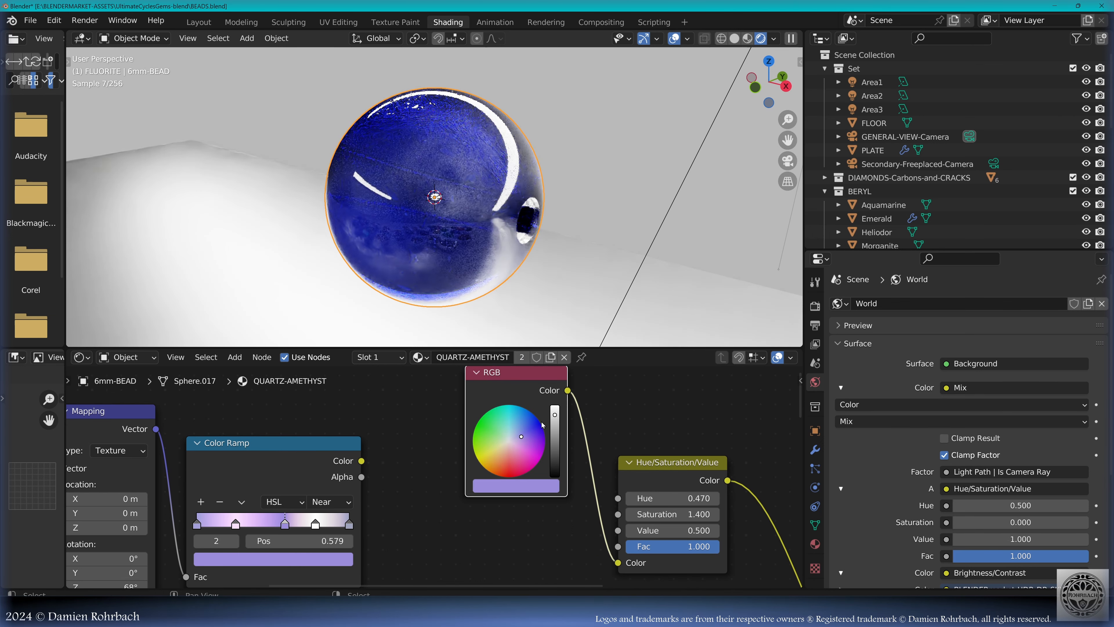
key(g)
click(554, 481)
middle_drag(554, 482, 511, 468)
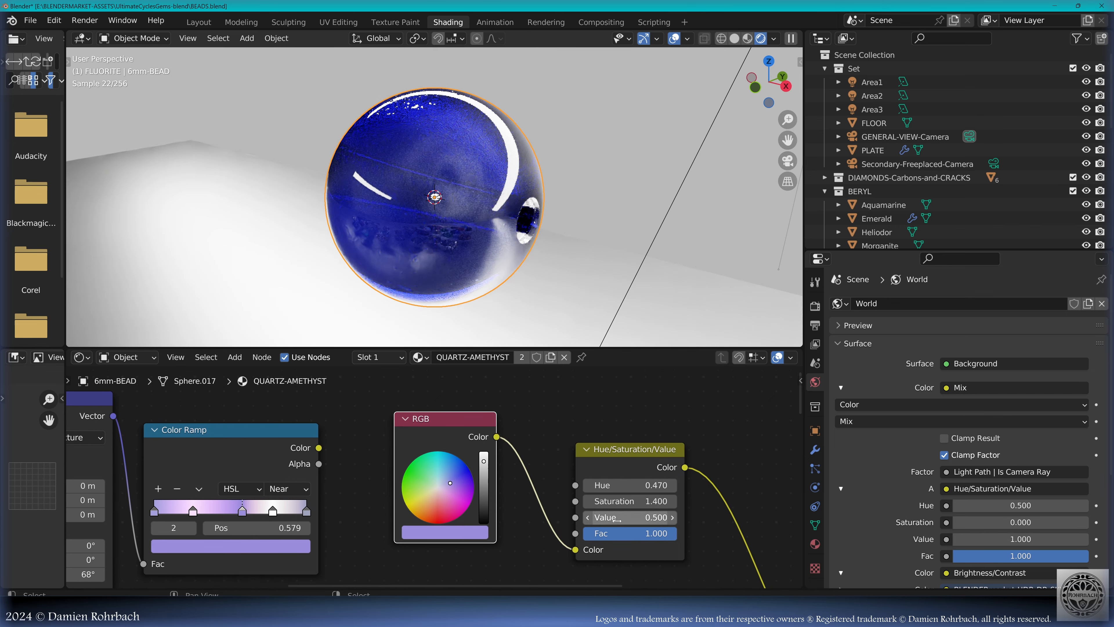
Step: Set Hue to 0.5 and Value to 0.75 on the Hue/Saturation/Value node, and inspect the bead from other angles
scroll(617, 520, up, 1)
click(631, 485)
text(.5)
key(Return)
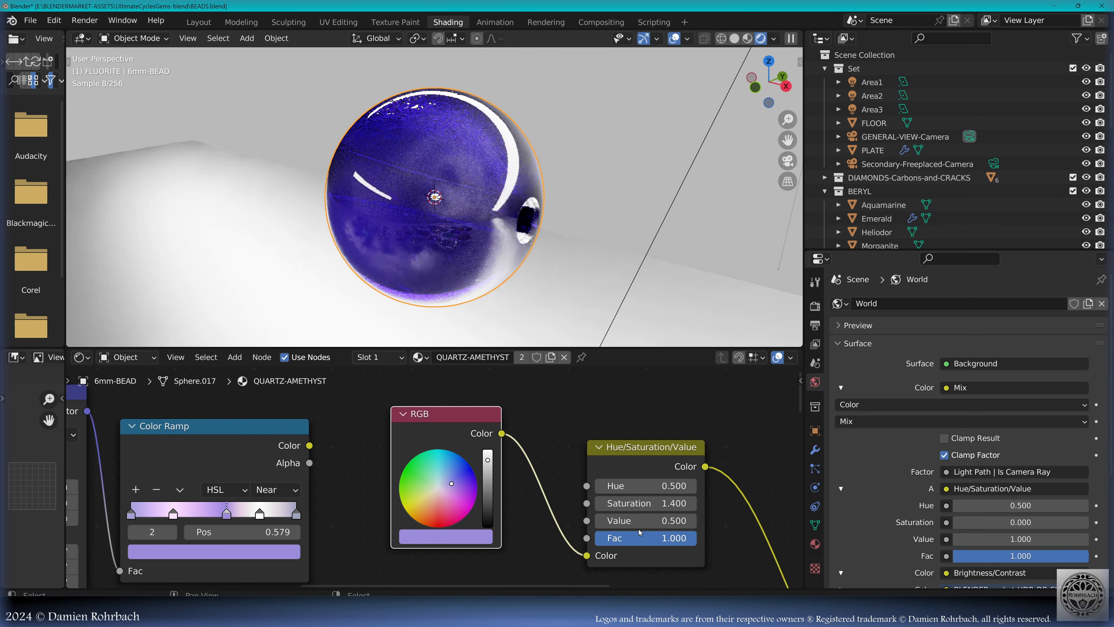
click(645, 521)
text(.75)
key(Return)
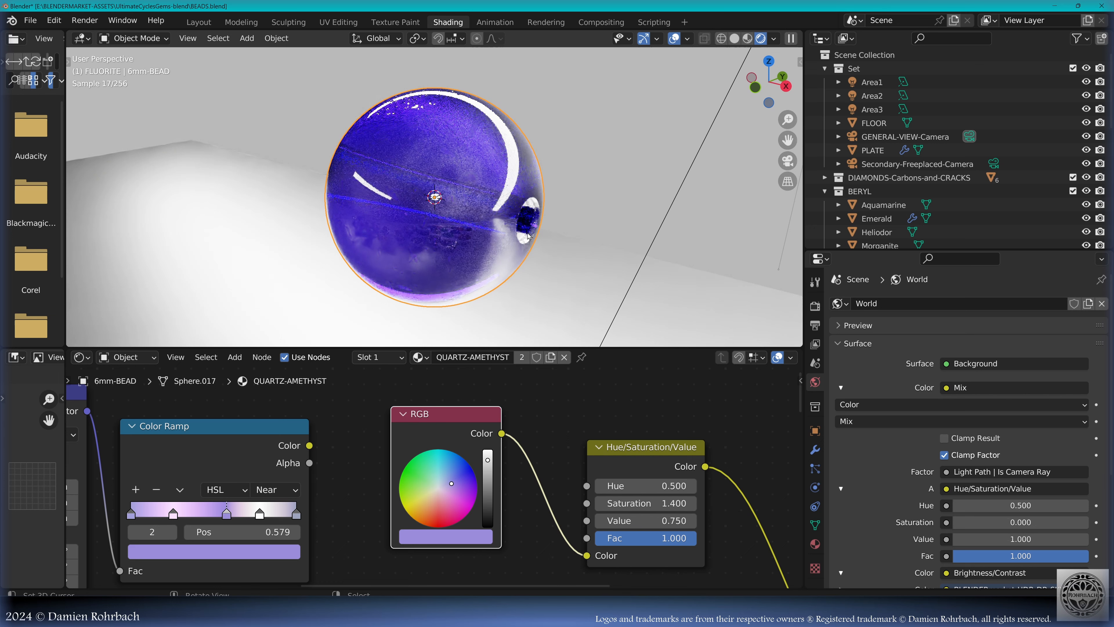
middle_drag(536, 241, 533, 227)
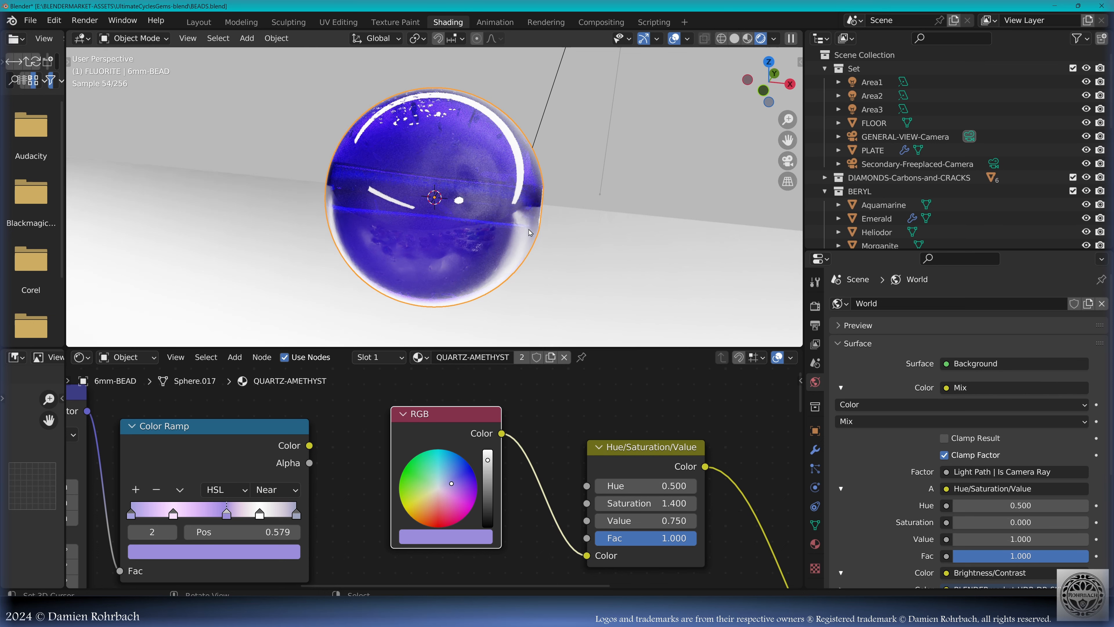
middle_drag(530, 232, 542, 175)
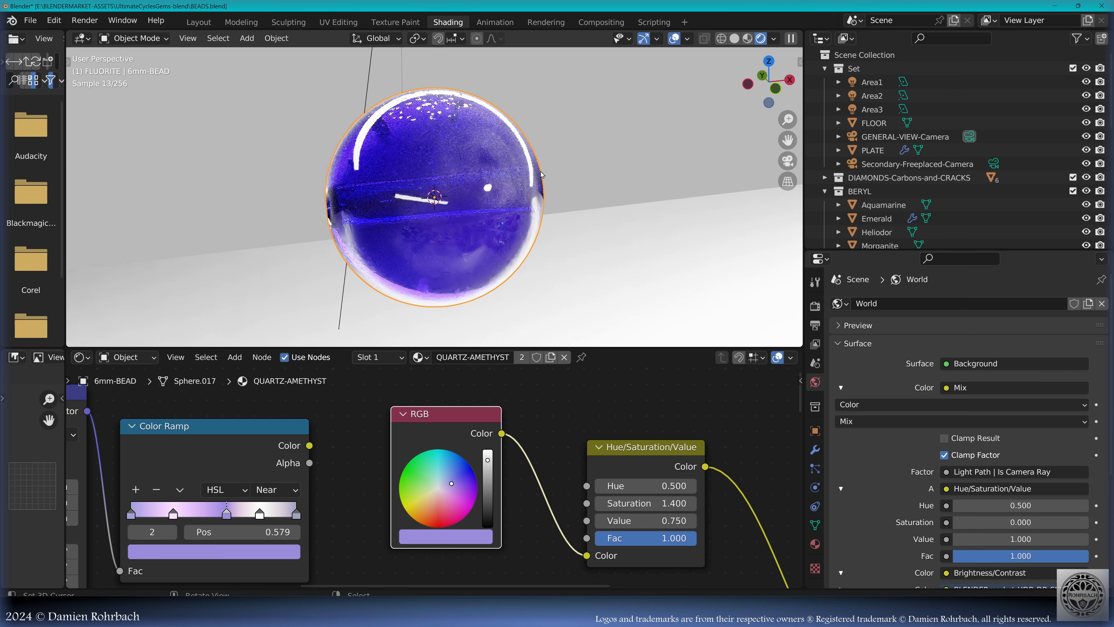
Step: Add a Displace modifier to the 6 mm bead and create a new texture for it
middle_drag(570, 207, 579, 239)
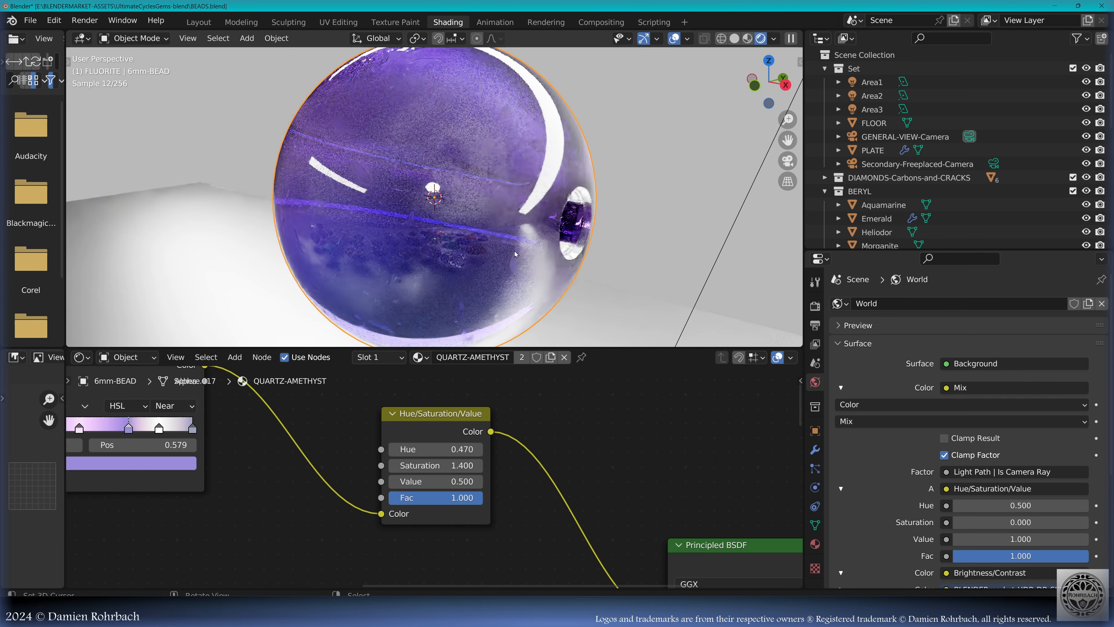
click(815, 450)
click(953, 280)
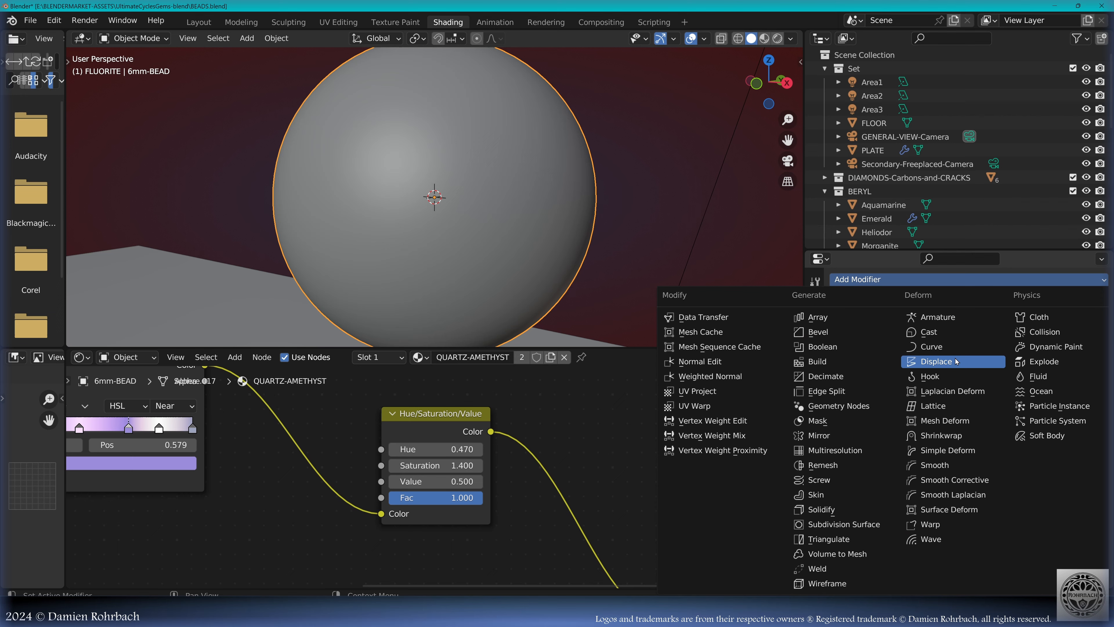
click(956, 363)
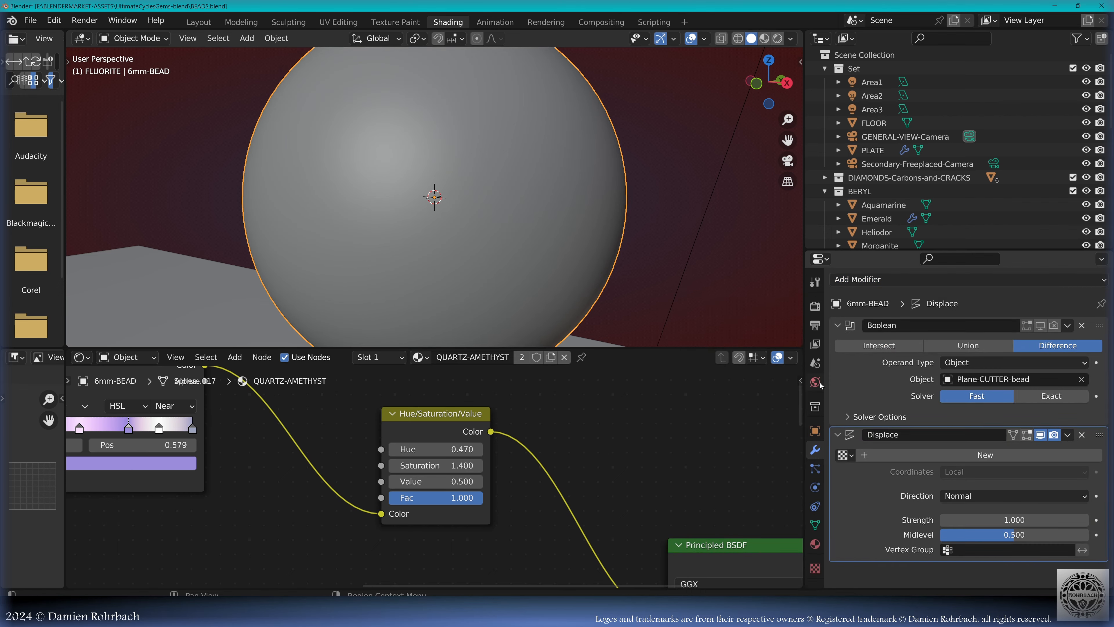
click(920, 454)
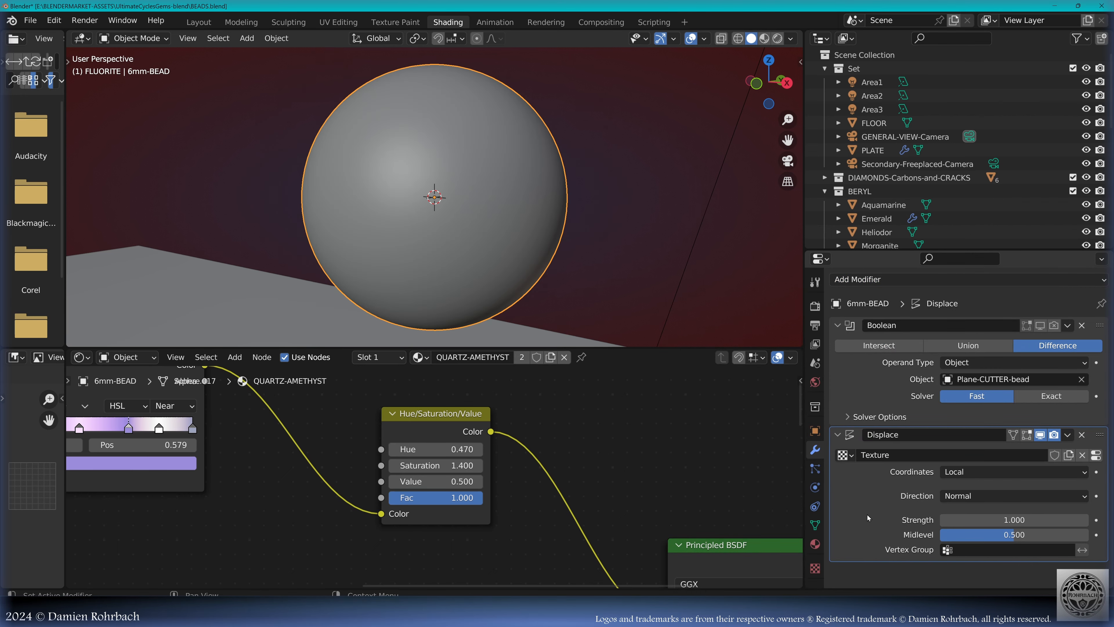
Step: Change the Displace texture's type from Image or Movie to Musgrave
click(815, 569)
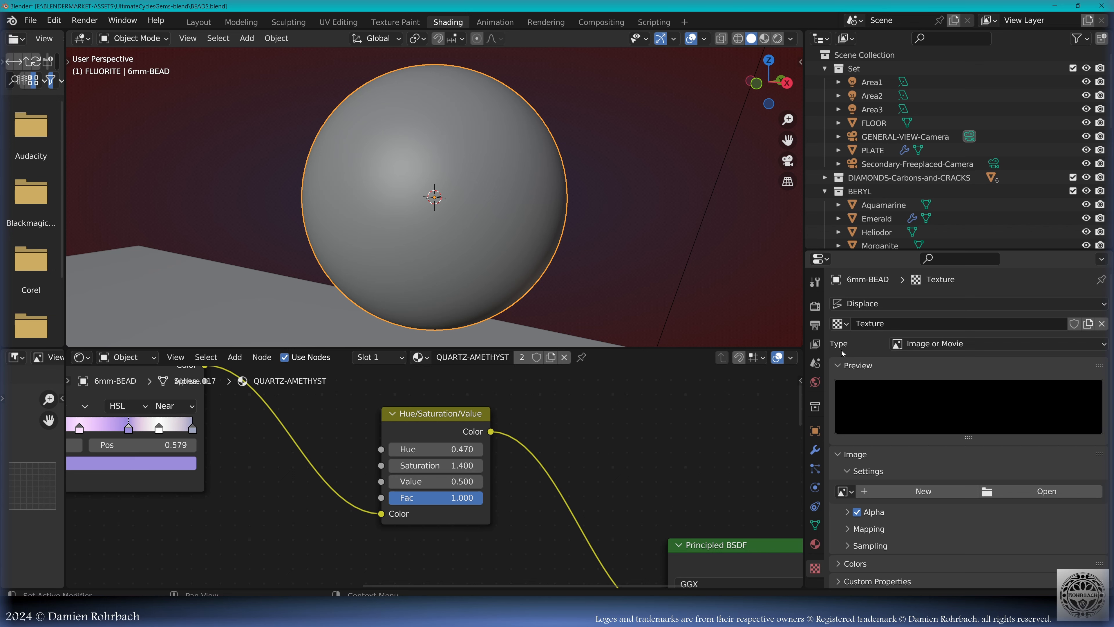
click(1008, 341)
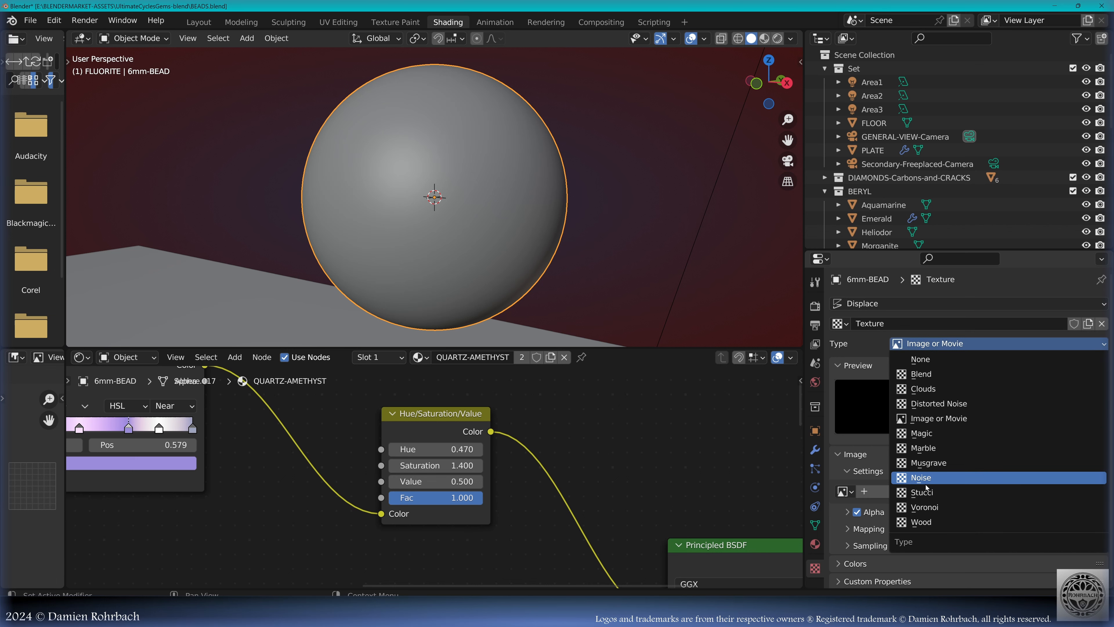
click(943, 465)
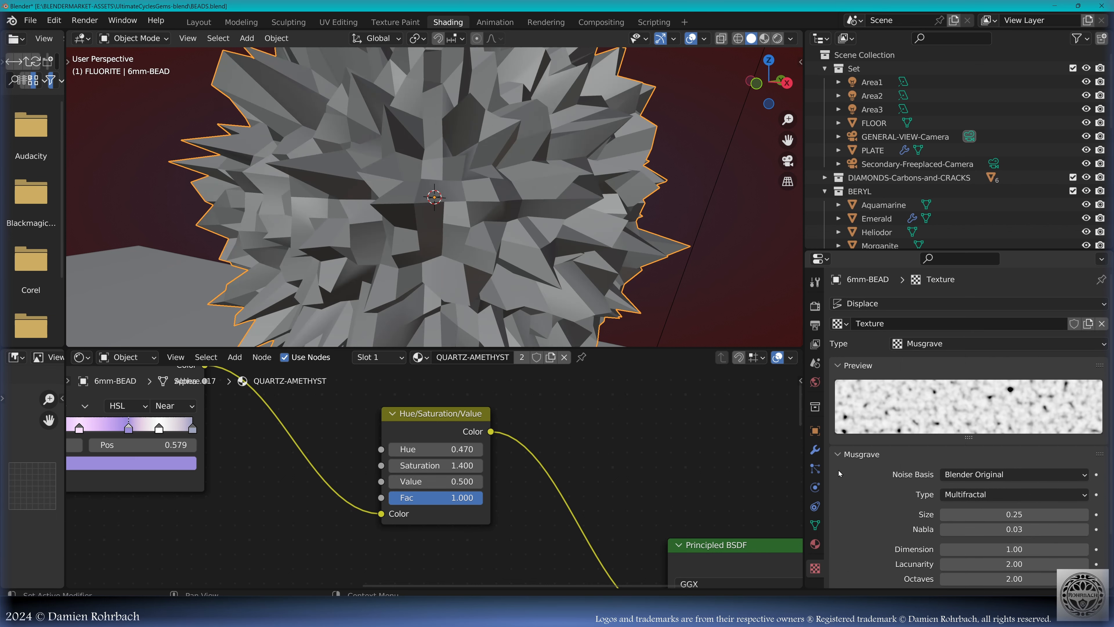
Step: Set the Displace modifier's strength to 0.05 after trying 0.1 and 0.03
click(816, 449)
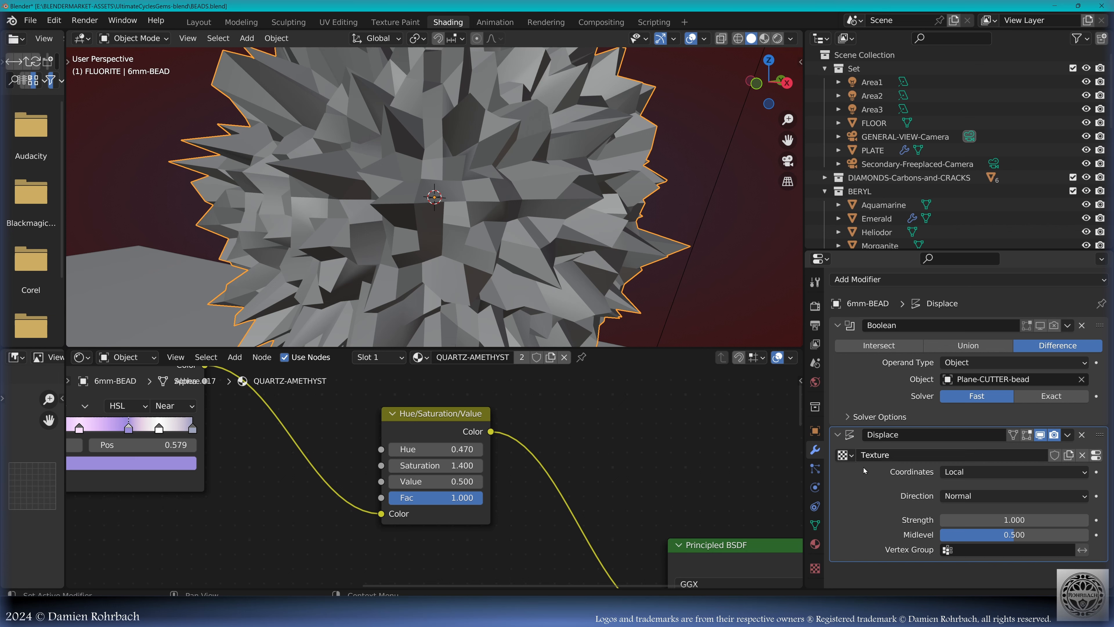
click(1018, 520)
text(0.1)
key(Return)
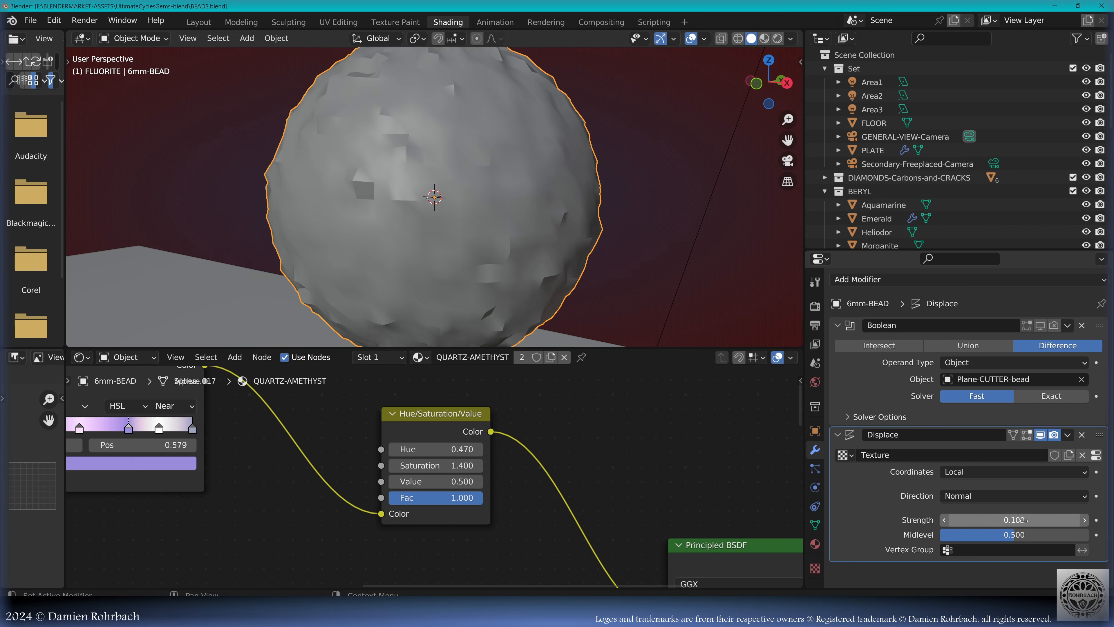
click(1024, 520)
text(.01)
key(Return)
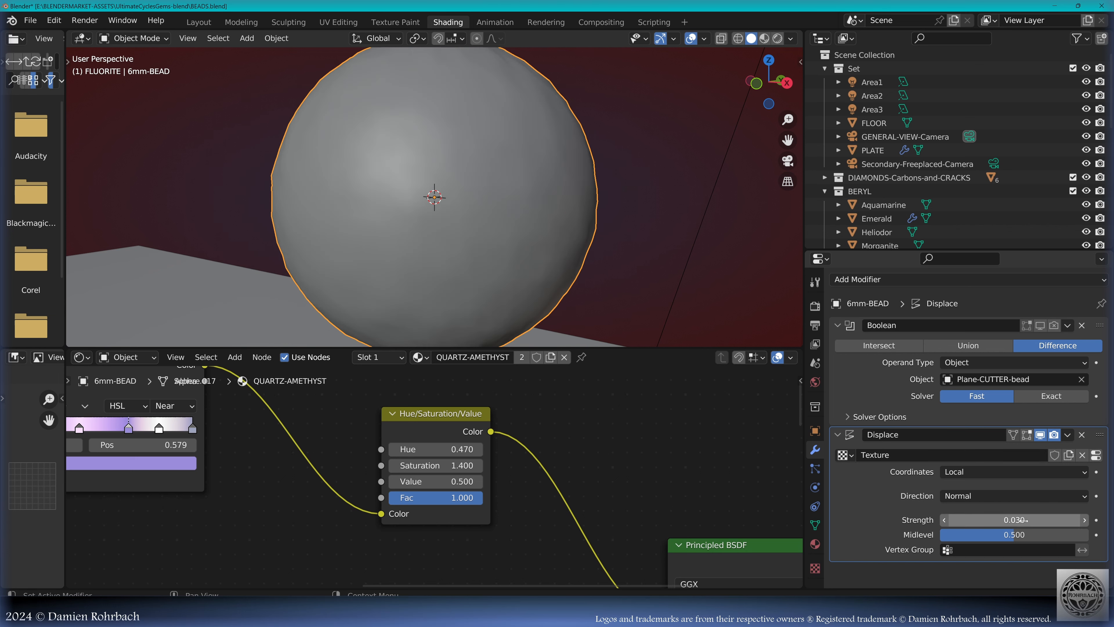
click(1024, 520)
text(.1)
key(Return)
click(1015, 520)
text(.05)
key(Return)
Step: Move the Displace modifier above the Boolean, enable the Boolean for viewport and render, and check the drilled hole
drag(1100, 434, 1099, 325)
click(1040, 461)
click(1054, 462)
middle_drag(728, 145, 695, 147)
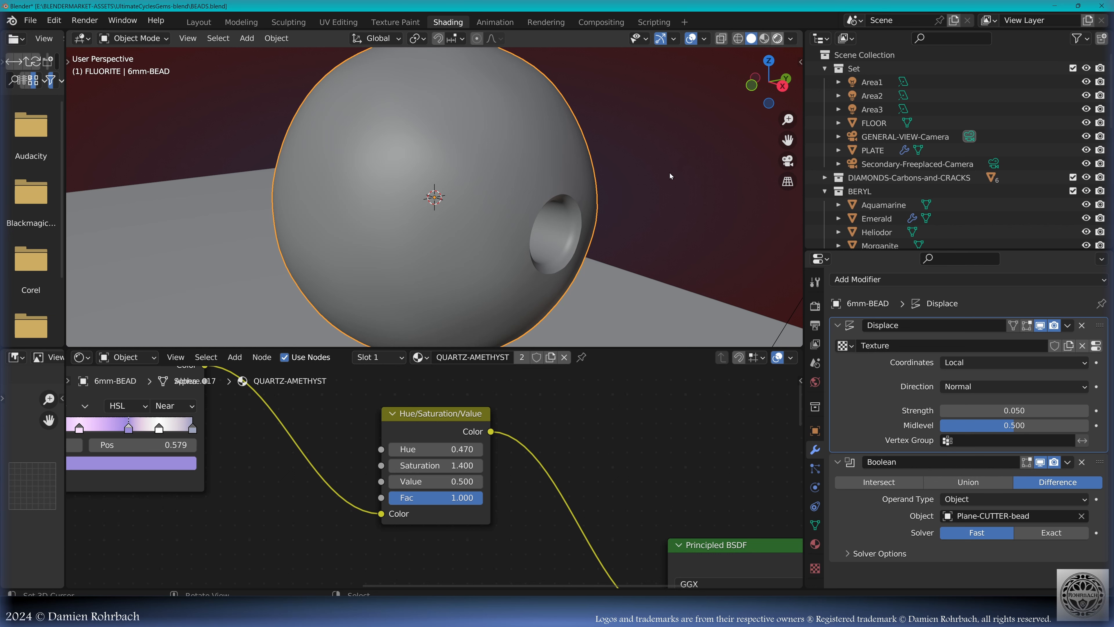
Step: Switch the viewport to rendered shading, save the file, and inspect the displaced amethyst bead from several angles
key(shift+z)
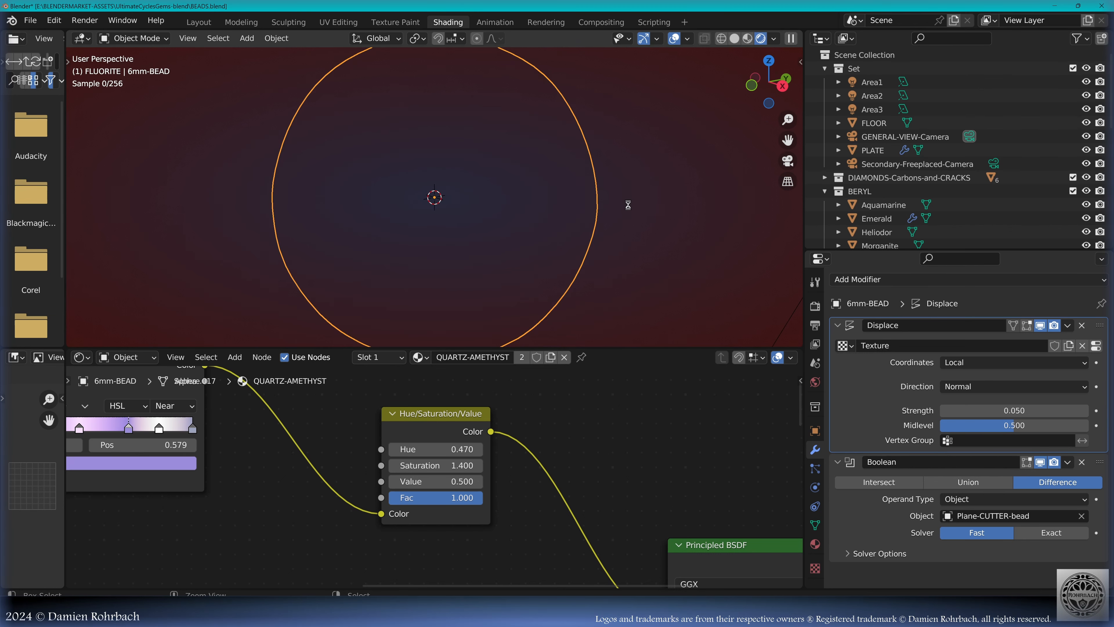
key(ctrl+s)
mouse_move(628, 205)
middle_down()
mouse_move(649, 191)
mouse_move(617, 206)
middle_up()
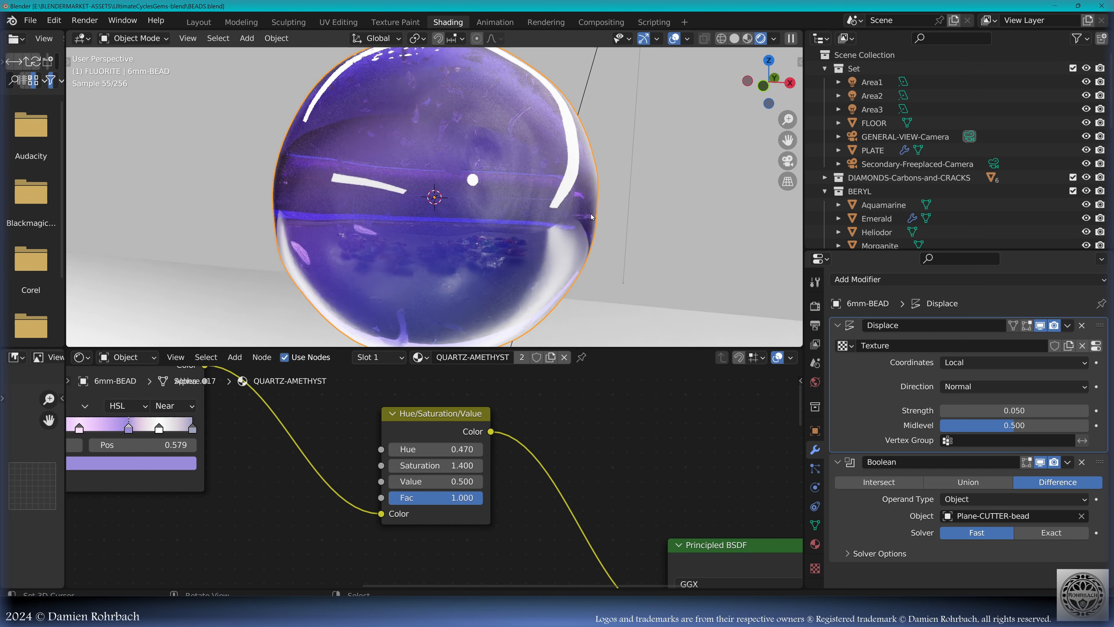
middle_drag(591, 215, 615, 136)
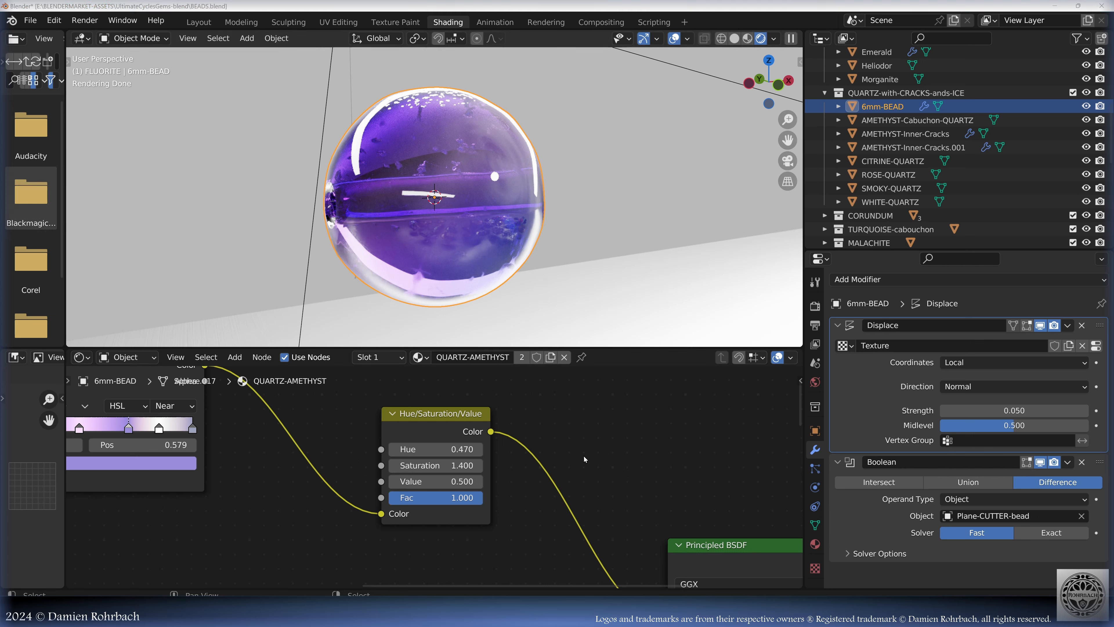
Step: Replace the bead's amethyst material with QUARTZ-CITRINE
click(516, 202)
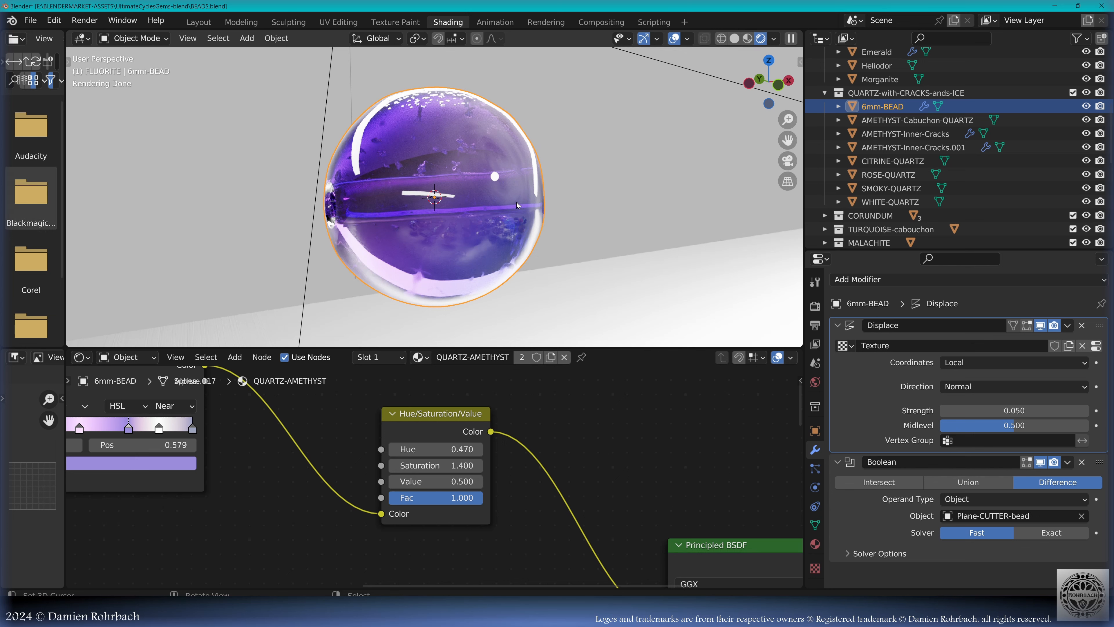
click(815, 544)
click(839, 403)
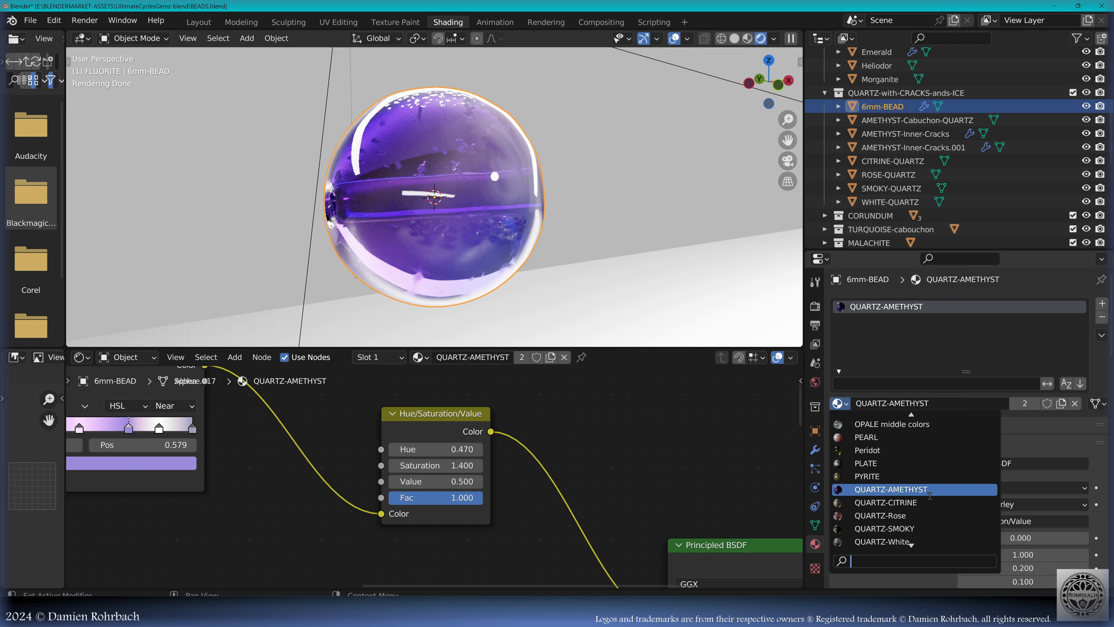
click(908, 503)
Step: Move the citrine material's Color Ramp node farther from the Principled BSDF node and view the bead from another angle
scroll(592, 515, down, 7)
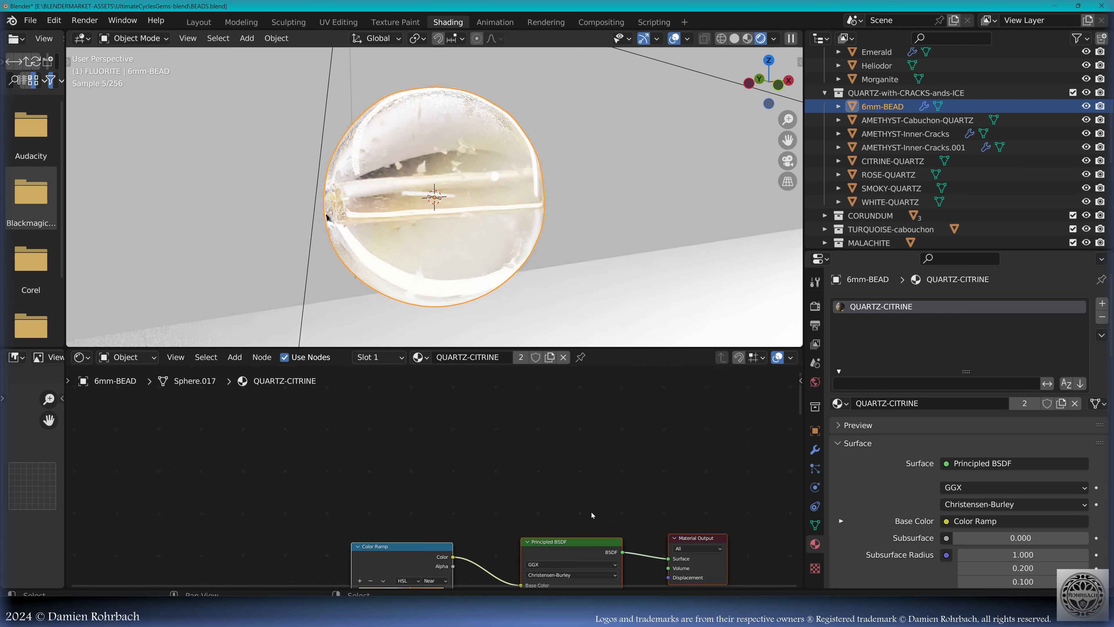
middle_drag(592, 515, 485, 457)
scroll(417, 513, up, 5)
middle_drag(418, 512, 529, 466)
drag(350, 448, 271, 417)
click(473, 532)
middle_drag(483, 210, 430, 204)
Step: Move the Color Ramp node closer to the Principled BSDF node and select its white middle stop at position 0.393
middle_drag(395, 465, 406, 471)
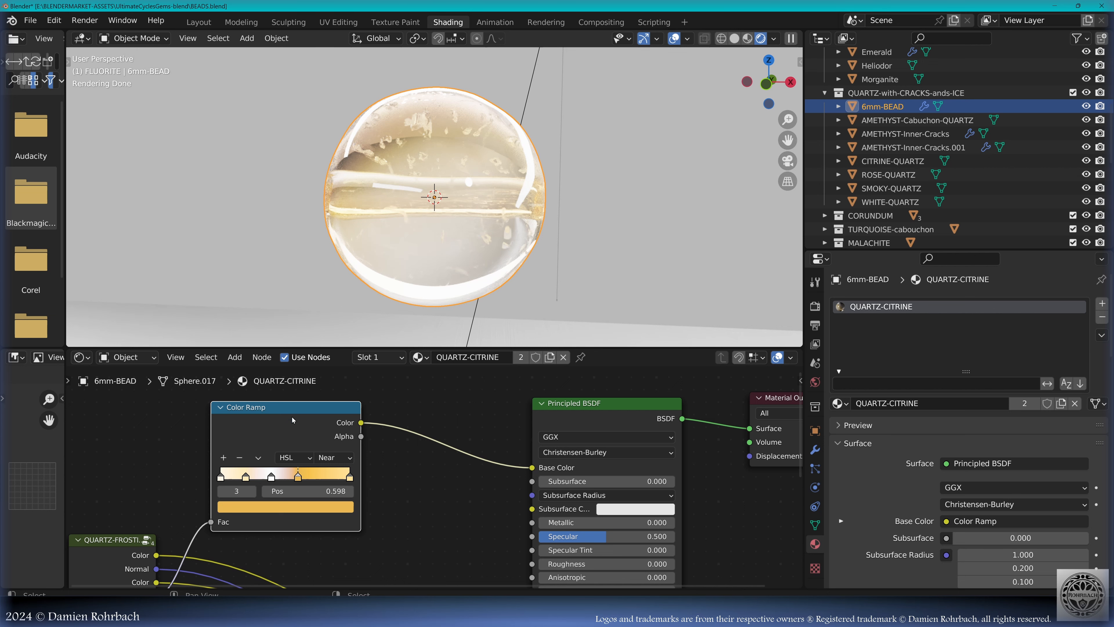
drag(293, 420, 339, 421)
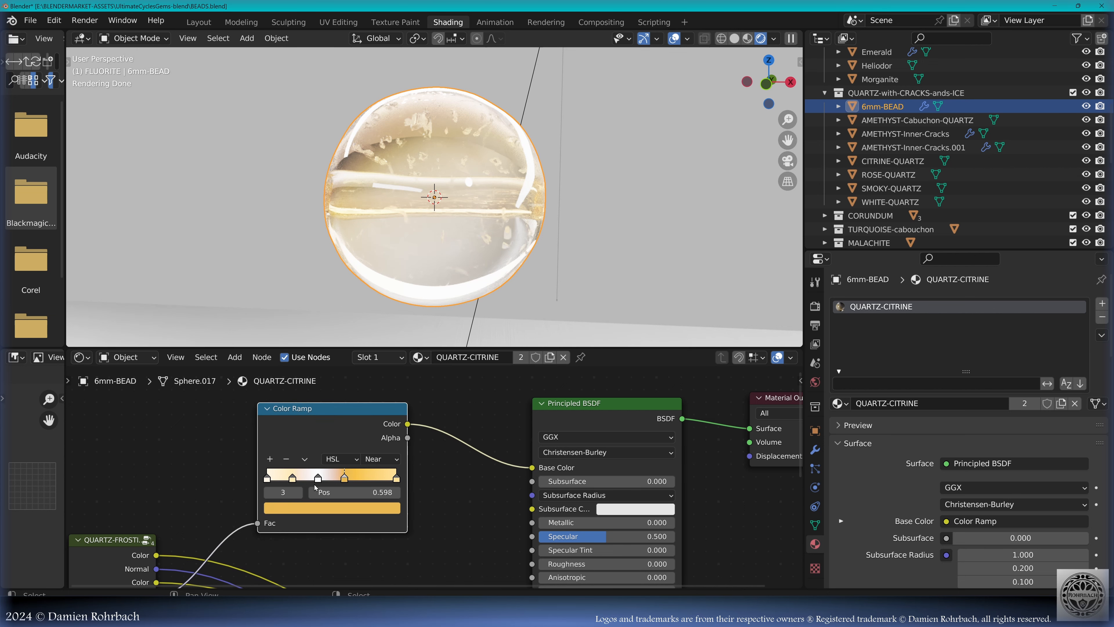
click(317, 480)
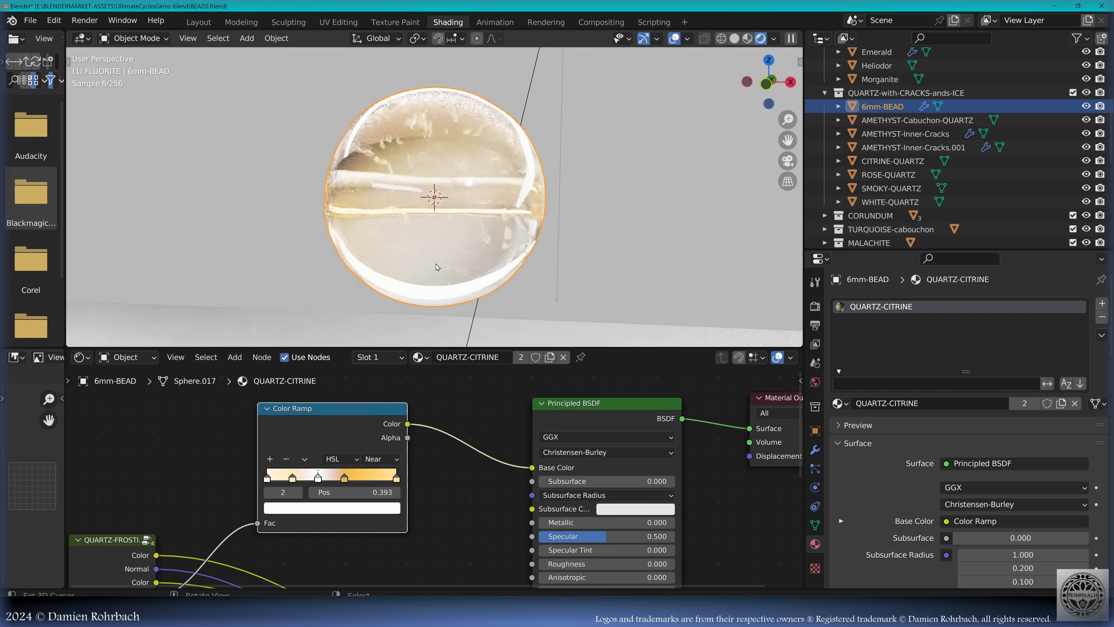